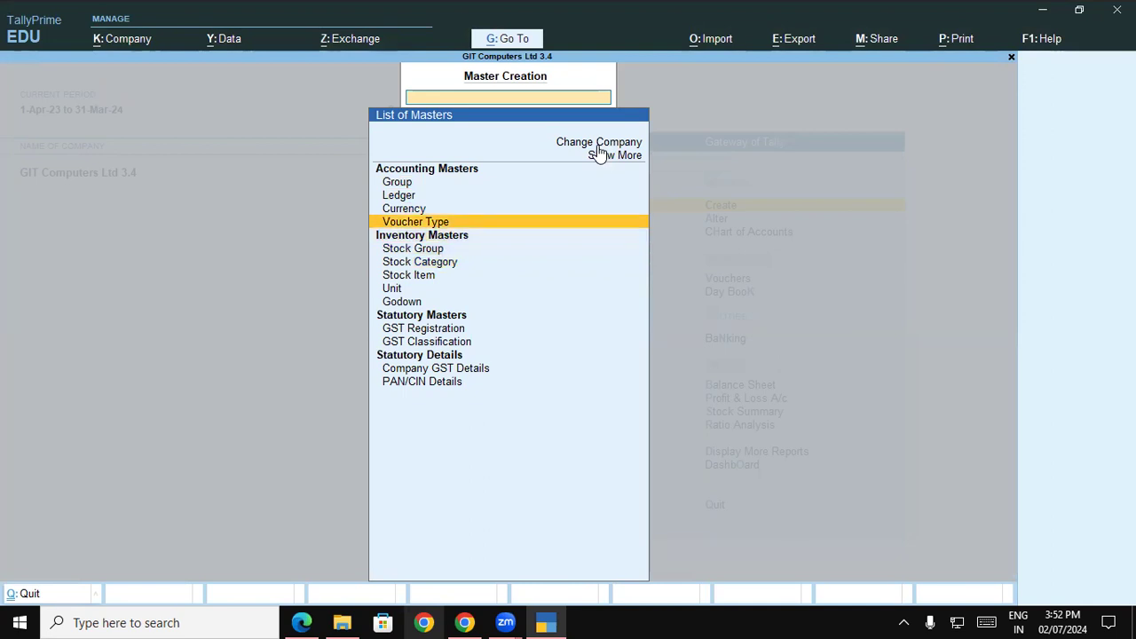
Create a voucher type named "Sales B2B New" and set its type of voucher to Sales
{"action": "type", "text": "Sales "}
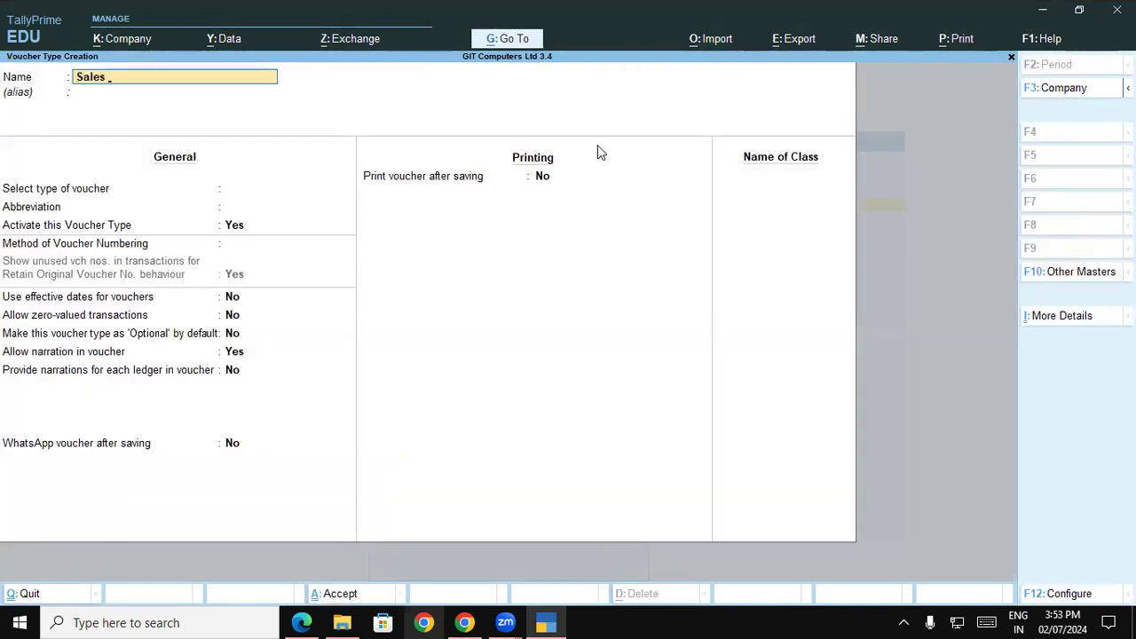
{"action": "type", "text": "B2B New"}
{"action": "key", "text": "Return"}
{"action": "key", "text": "Return"}
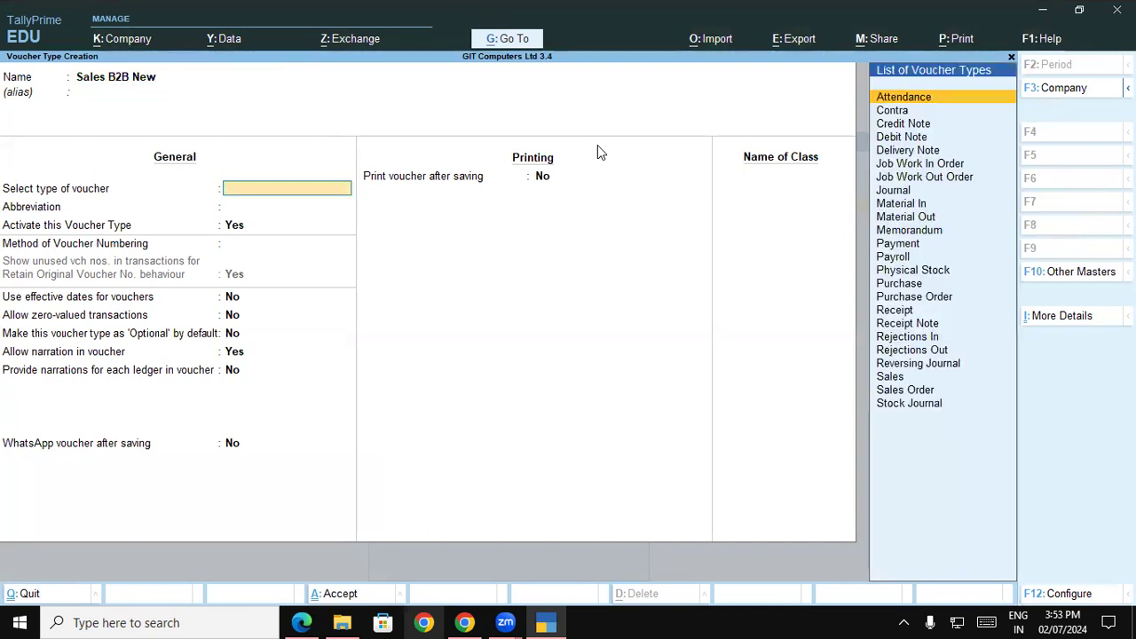
{"action": "type", "text": "Sa"}
{"action": "key", "text": "Return"}
Accept the default abbreviation, automatic numbering, general and printing settings, continuing to the Name of Class entry
{"action": "key", "text": "Return"}
{"action": "key", "text": "Return"}
{"action": "key", "text": "Return"}
{"action": "key", "text": "Return"}
{"action": "key", "text": "Return"}
{"action": "key", "text": "Return"}
{"action": "key", "text": "Return"}
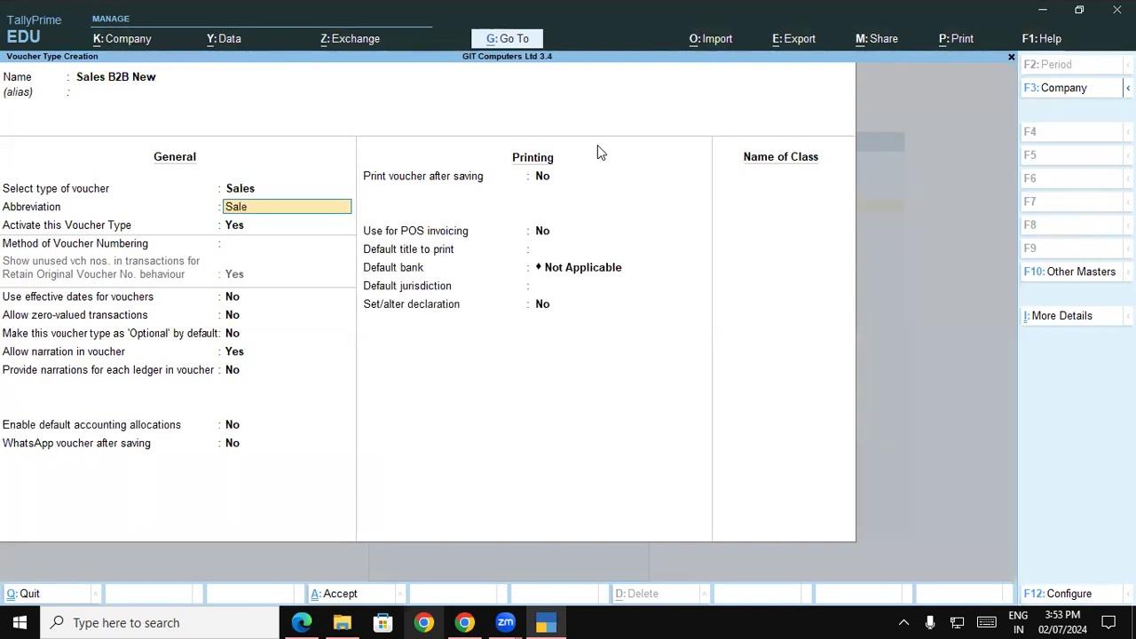
{"action": "key", "text": "Return"}
{"action": "key", "text": "Return"}
{"action": "key", "text": "Return"}
{"action": "key", "text": "Return"}
{"action": "key", "text": "Return"}
{"action": "key", "text": "Return"}
{"action": "key", "text": "Return"}
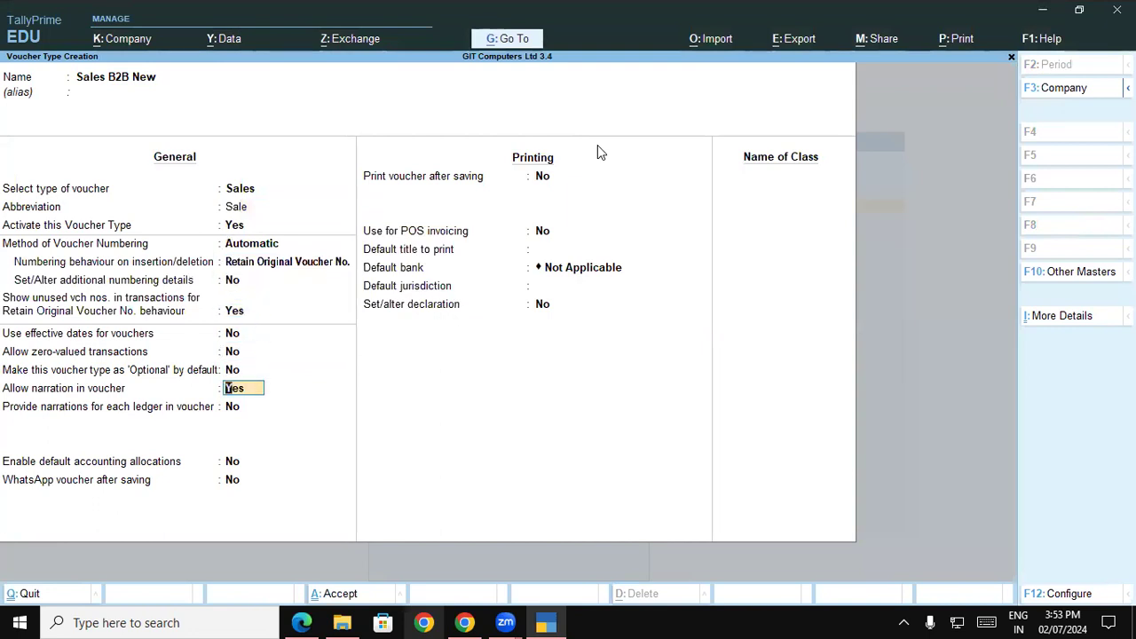
{"action": "key", "text": "Return"}
{"action": "key", "text": "Return"}
{"action": "key", "text": "Return"}
{"action": "key", "text": "Return"}
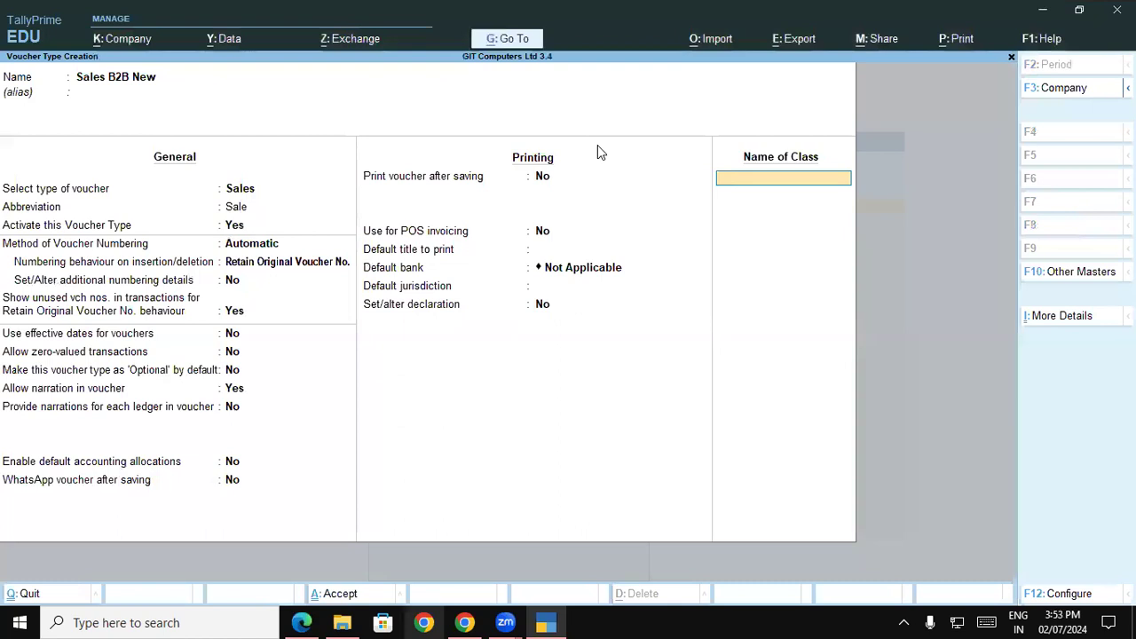
Add a voucher class named "Local" with no excluded or included groups
{"action": "type", "text": "Local"}
{"action": "key", "text": "Return"}
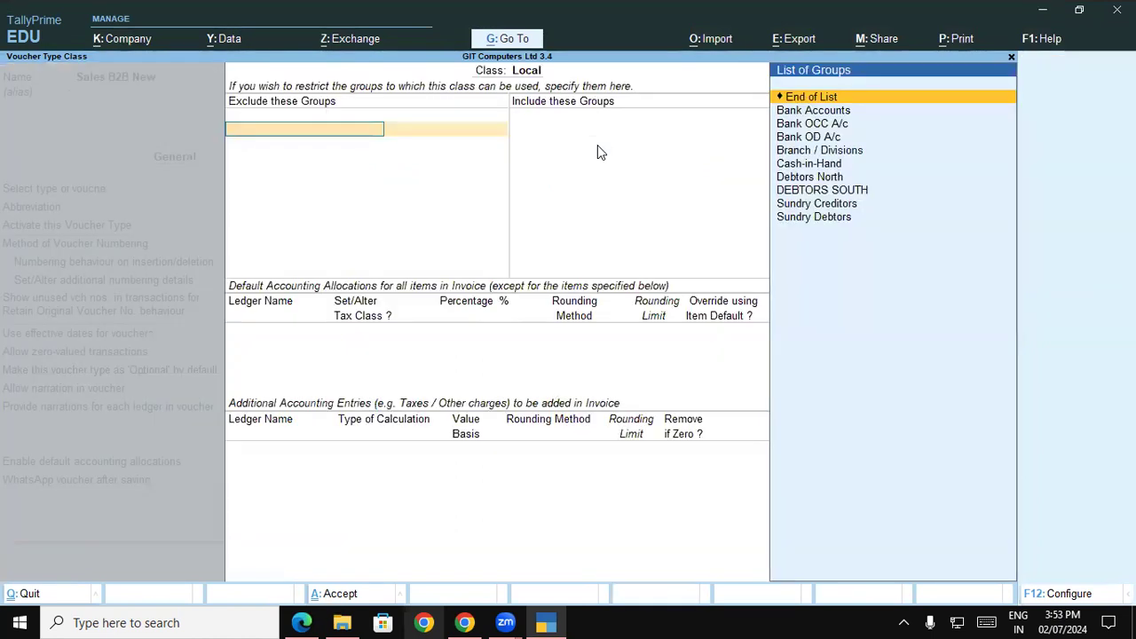
{"action": "key", "text": "Return"}
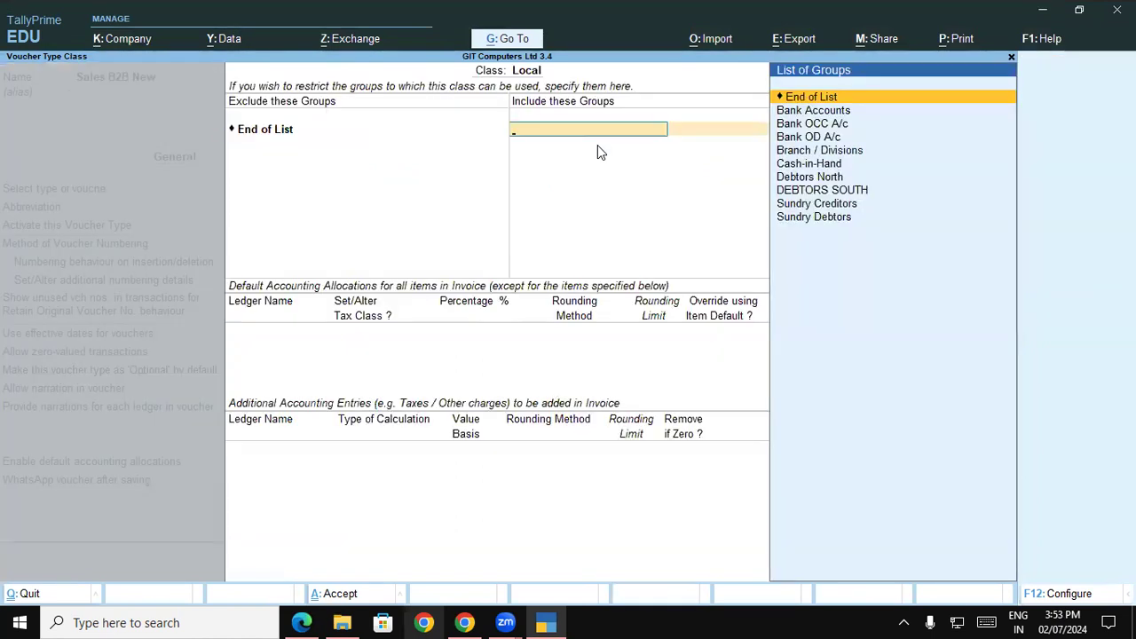
{"action": "key", "text": "Return"}
Allocate 100% of the Local class's items to the Sales Local ledger, with no tax class alteration or override
{"action": "key", "text": "Down"}
{"action": "key", "text": "Return"}
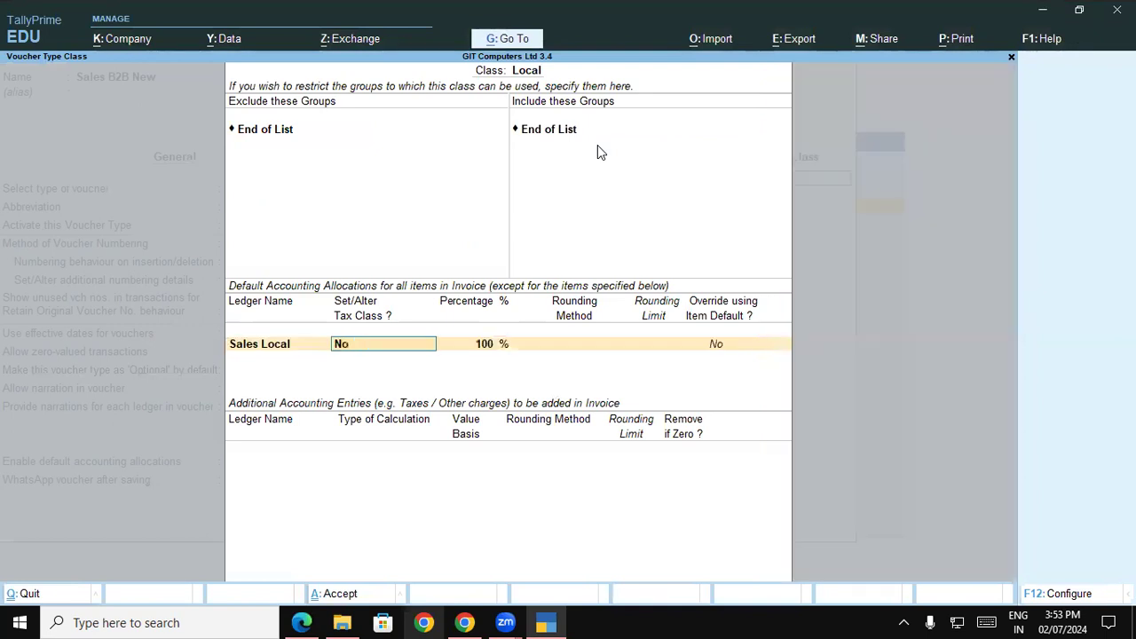
{"action": "key", "text": "Return"}
{"action": "key", "text": "Return"}
{"action": "key", "text": "Return"}
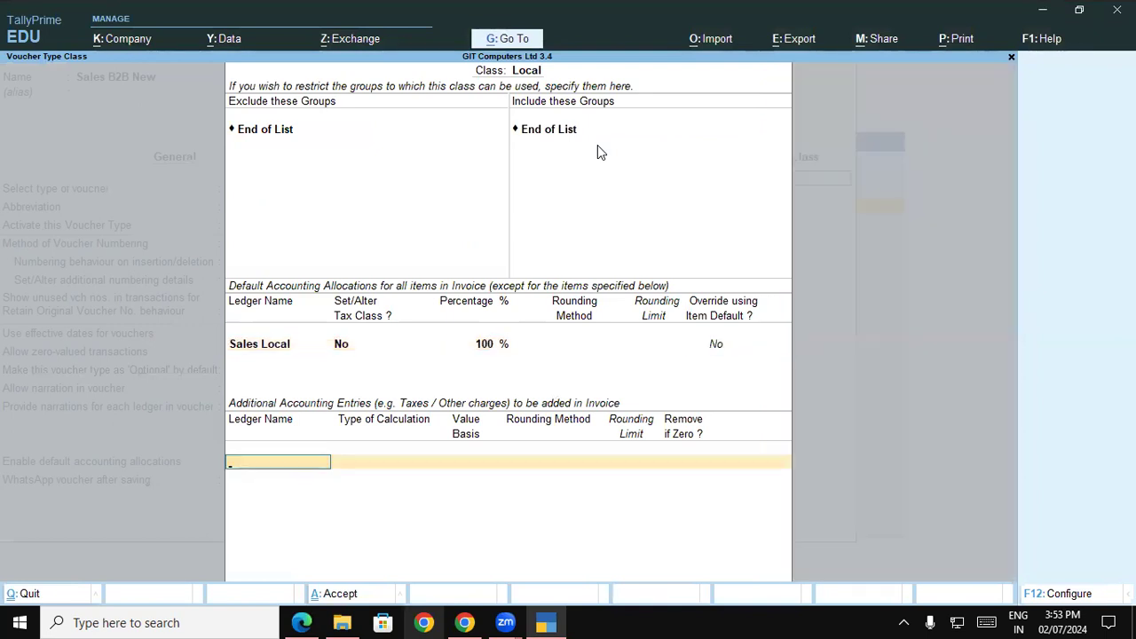
Add the Central Tax and State Tax ledgers as additional accounting entries, each set to be removed if zero
{"action": "type", "text": "ce"}
{"action": "key", "text": "Return"}
{"action": "key", "text": "Return"}
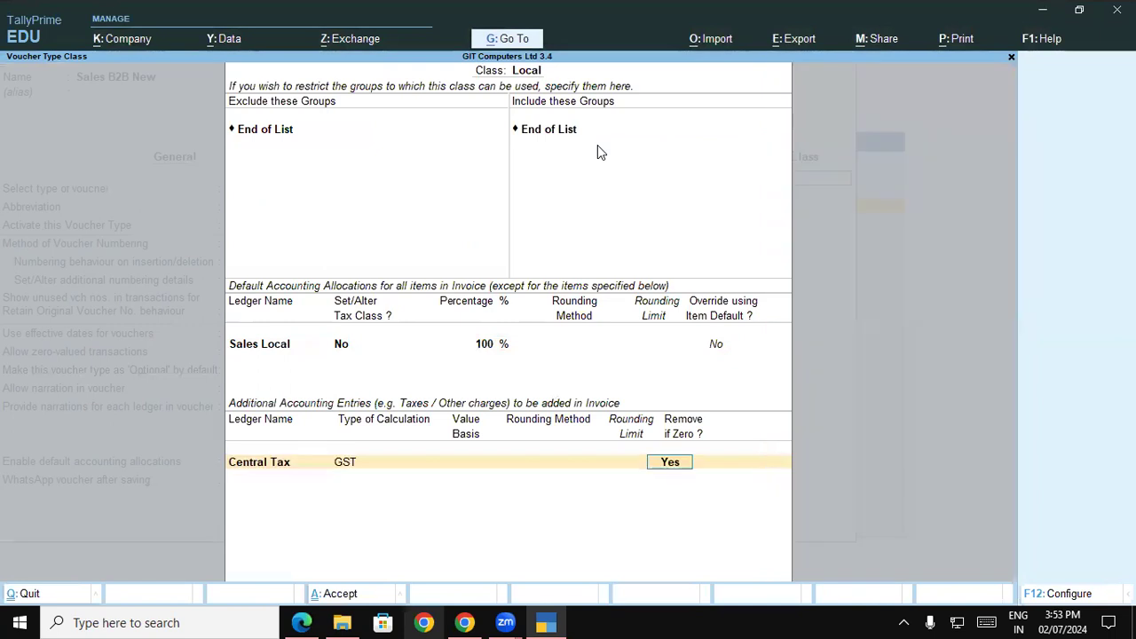
{"action": "key", "text": "Return"}
{"action": "type", "text": "sg"}
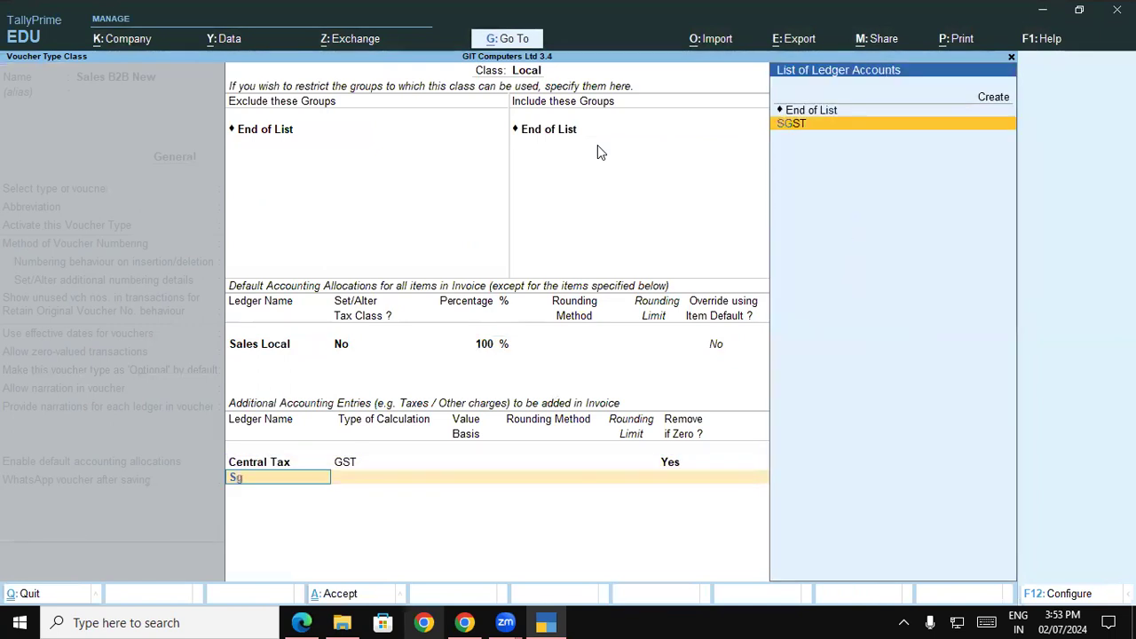
{"action": "key", "text": "Return"}
{"action": "key", "text": "Return"}
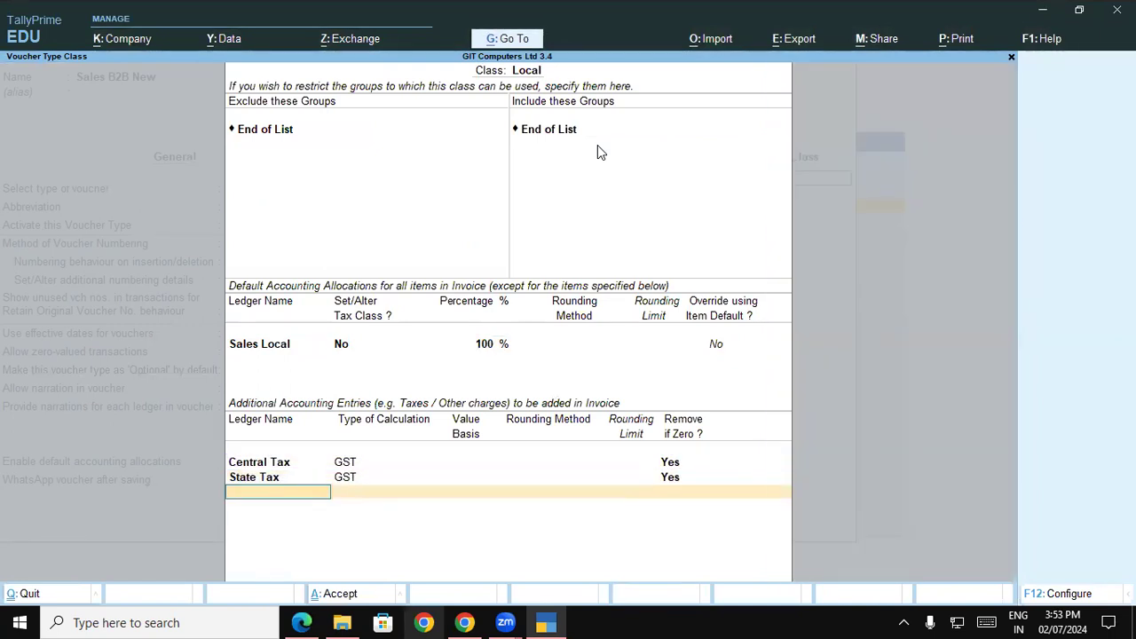
Add Round Off calculated As Total Amount Rounding, with Normal Rounding and limit 1, and finish the Local class
{"action": "type", "text": "ro"}
{"action": "key", "text": "Return"}
{"action": "key", "text": "Down"}
{"action": "key", "text": "Down"}
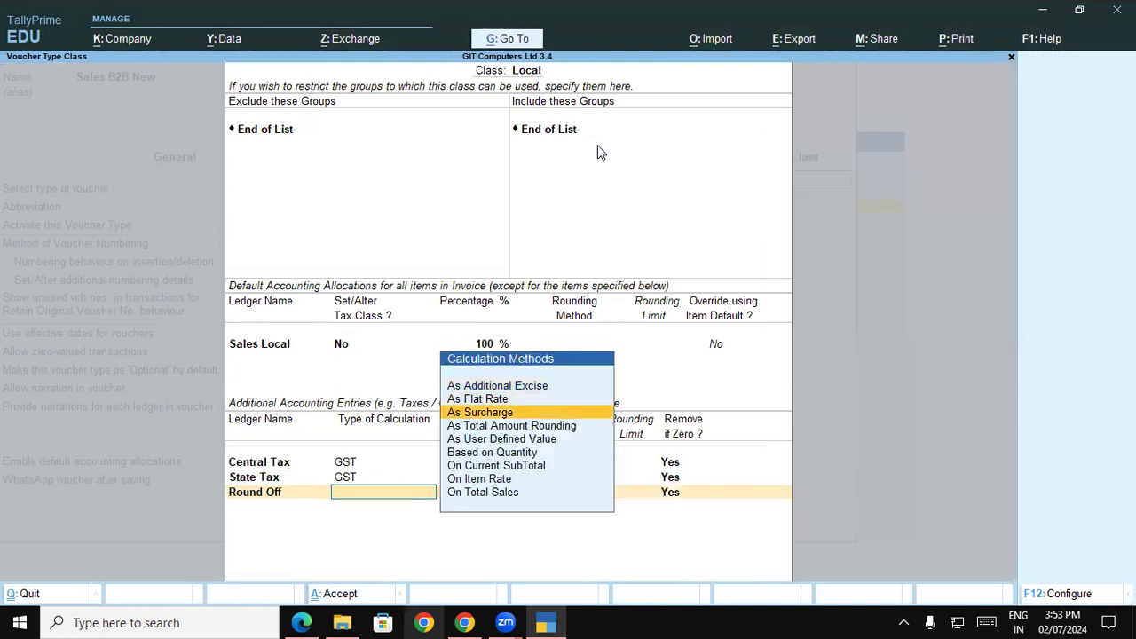
{"action": "key", "text": "Down"}
{"action": "key", "text": "Return"}
{"action": "key", "text": "r"}
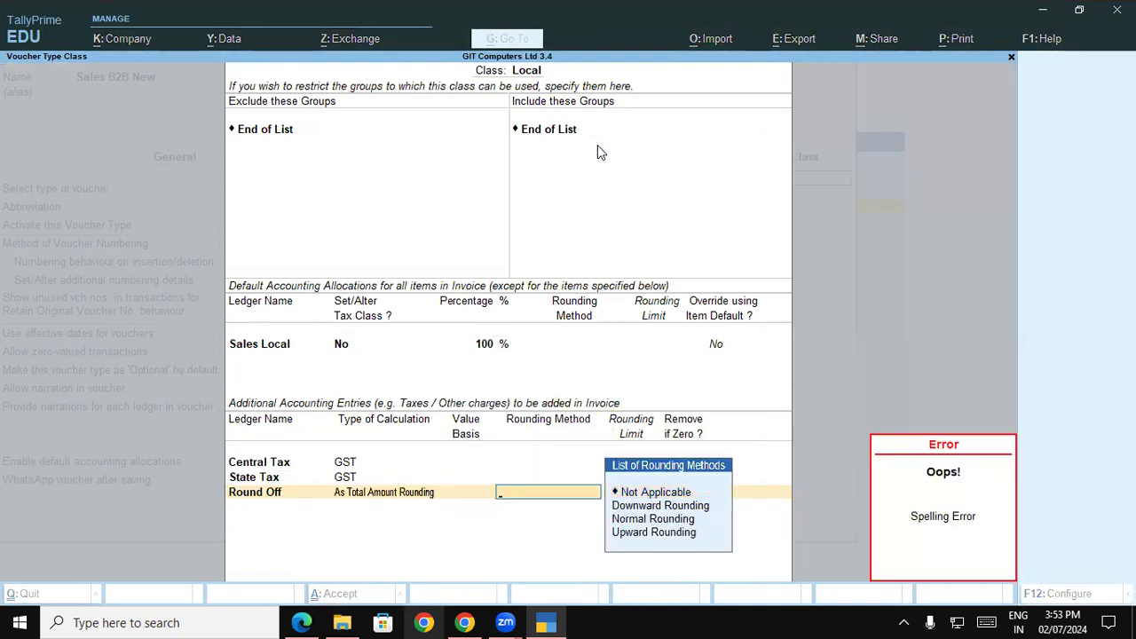
{"action": "key", "text": "Down"}
{"action": "key", "text": "Down"}
{"action": "key", "text": "Return"}
{"action": "key", "text": "Return"}
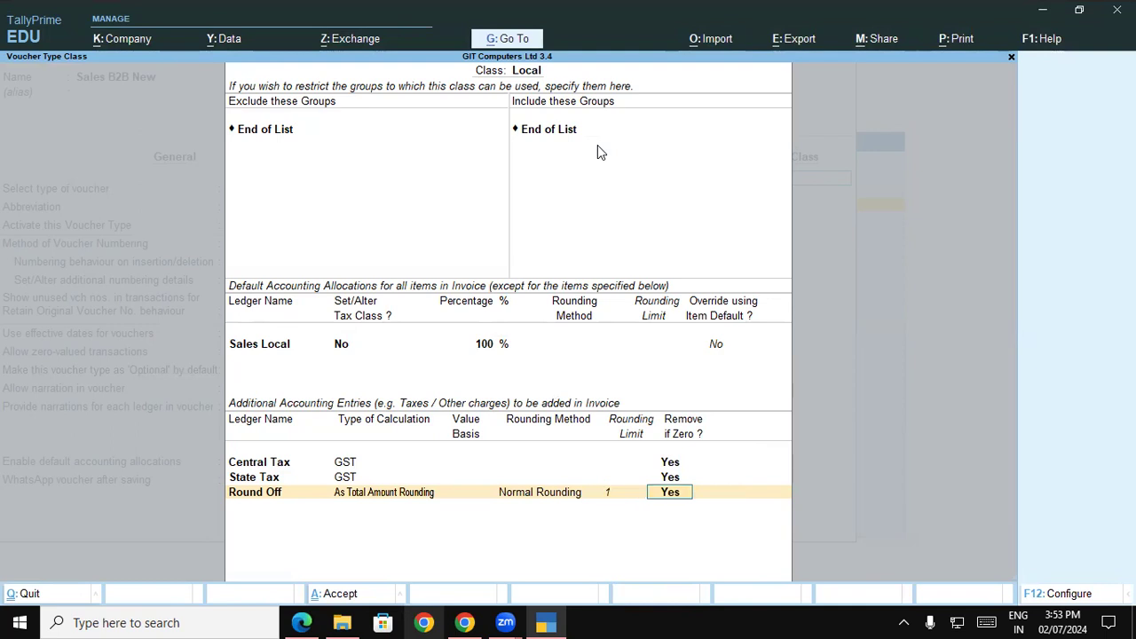
{"action": "key", "text": "Return"}
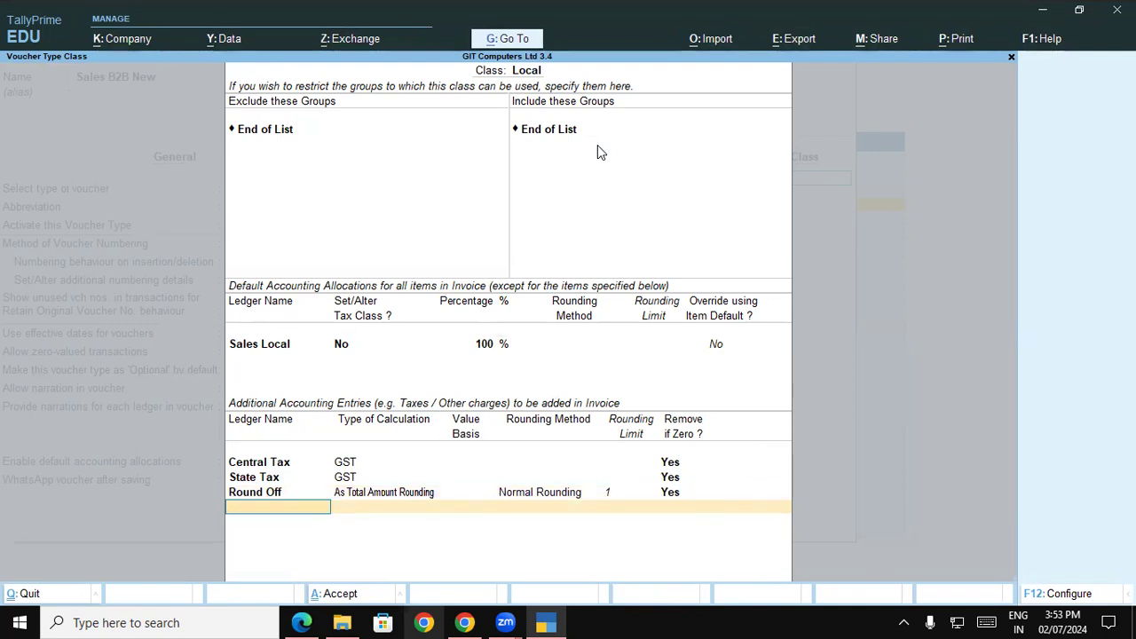
{"action": "key", "text": "Return"}
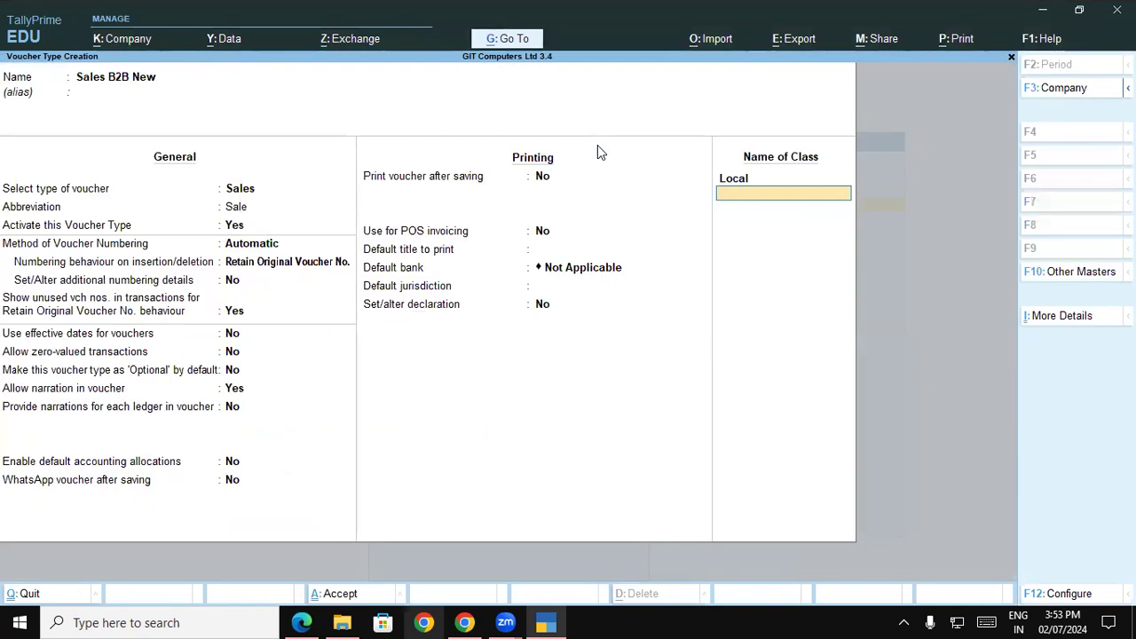
Add a second voucher class named "InterState" with no excluded or included groups
{"action": "type", "text": "InterState"}
{"action": "key", "text": "Return"}
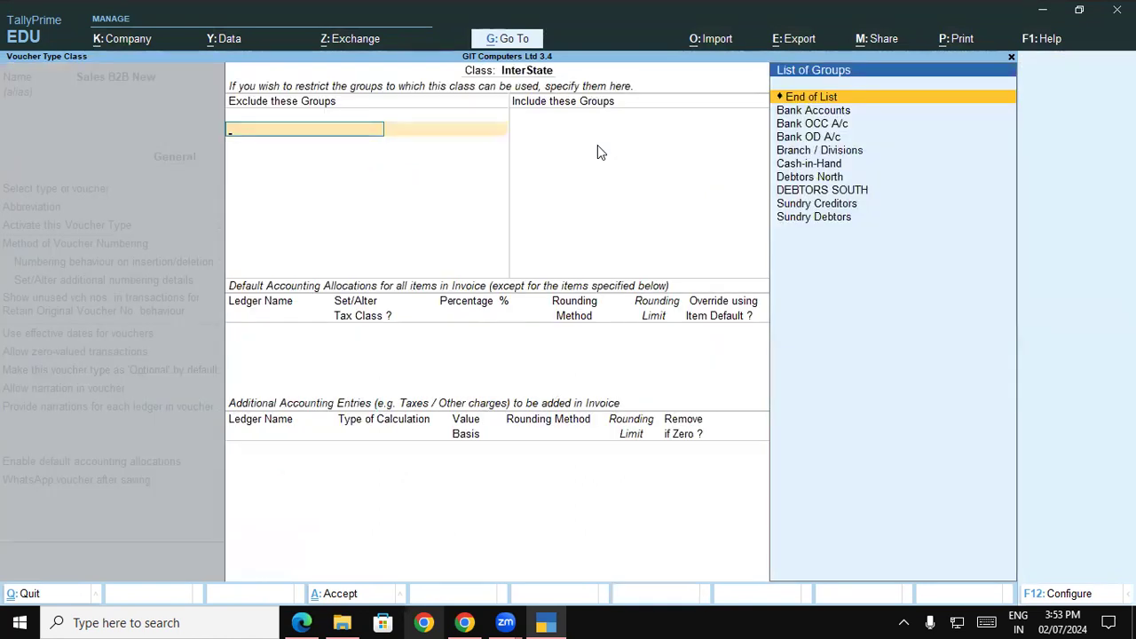
{"action": "key", "text": "Return"}
{"action": "key", "text": "Return"}
Allocate 100% of the InterState class's items to the Sales Interstate ledger, with no tax class alteration or override
{"action": "key", "text": "Down"}
{"action": "key", "text": "Up"}
{"action": "key", "text": "Return"}
{"action": "key", "text": "Return"}
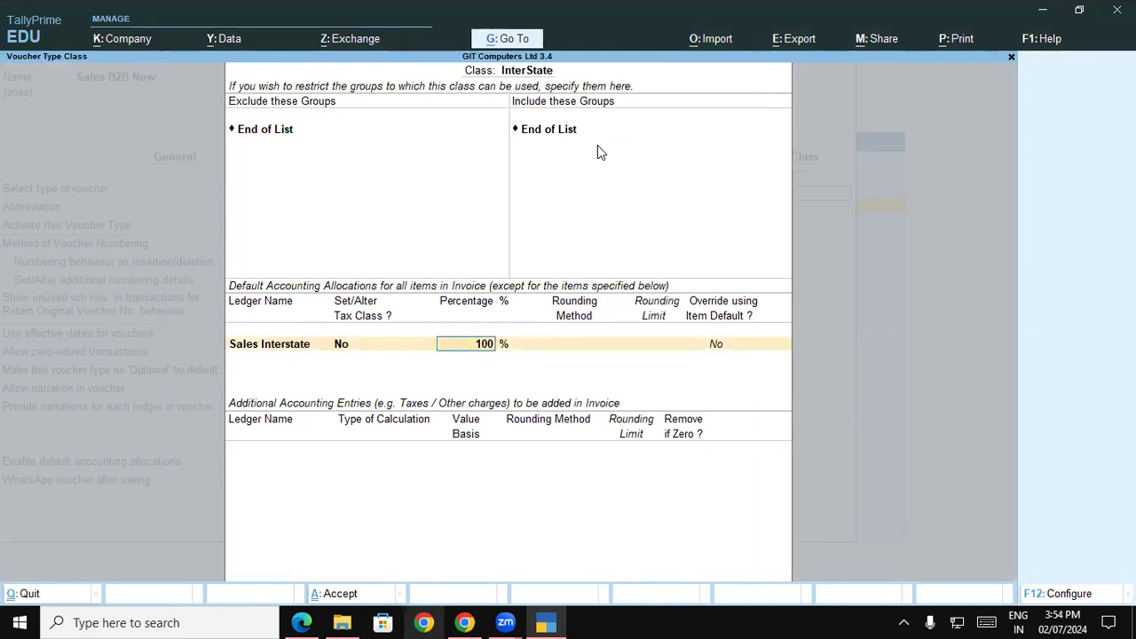
{"action": "key", "text": "Return"}
{"action": "key", "text": "Return"}
Add the Integrated Tax ledger to the InterState class's additional accounting entries, removed if zero
{"action": "type", "text": "Igst"}
{"action": "key", "text": "Return"}
{"action": "key", "text": "Return"}
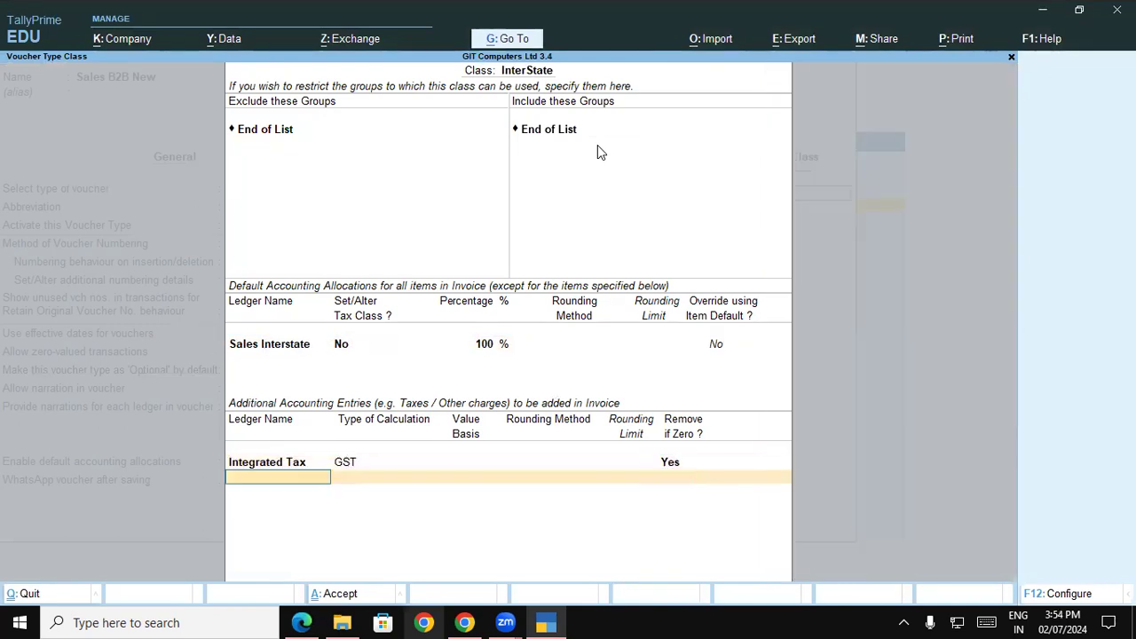
Add Round Off calculated As Total Amount Rounding, with Normal Rounding and limit 1, and finish the InterState class
{"action": "type", "text": "Rou"}
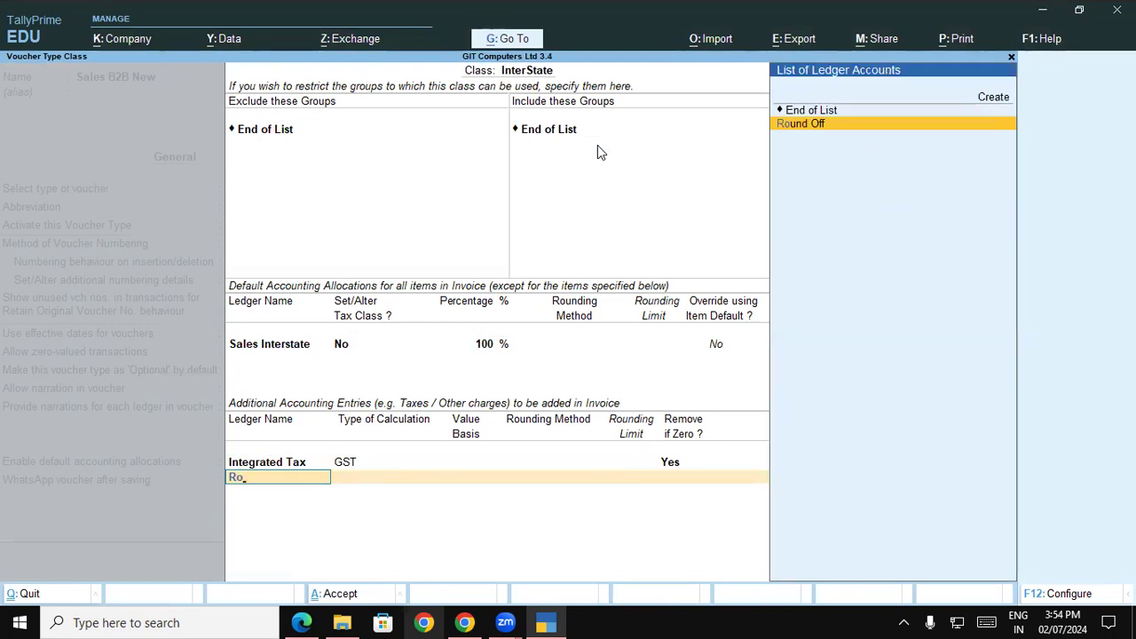
{"action": "key", "text": "Return"}
{"action": "key", "text": "Down"}
{"action": "key", "text": "Down"}
{"action": "key", "text": "Down"}
{"action": "key", "text": "Return"}
{"action": "key", "text": "Down"}
{"action": "key", "text": "Down"}
{"action": "key", "text": "Return"}
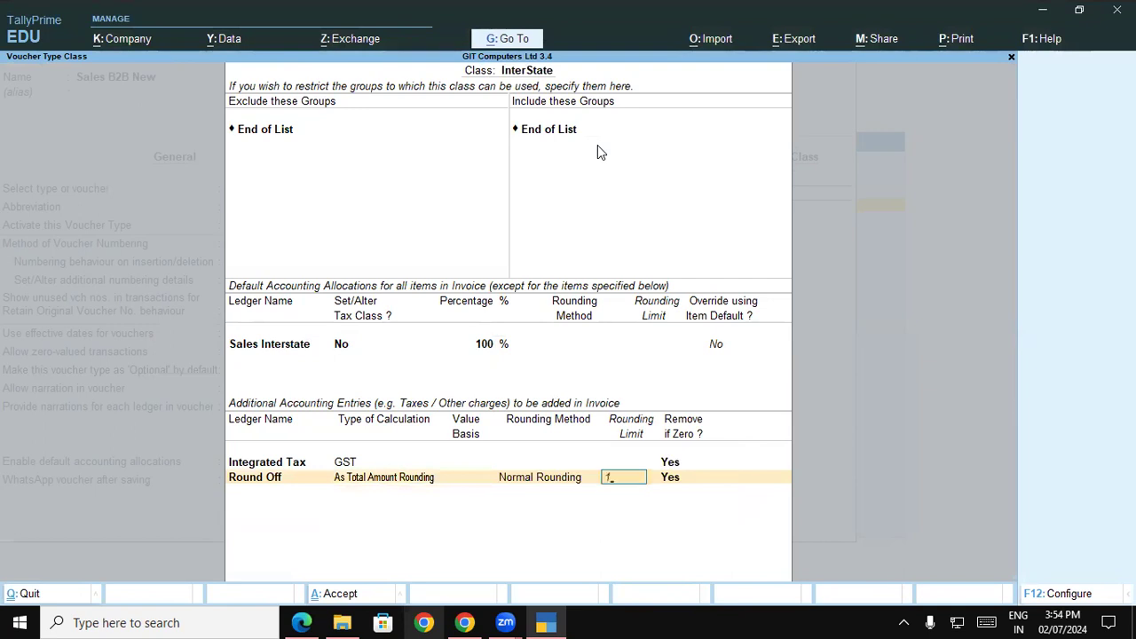
{"action": "key", "text": "Return"}
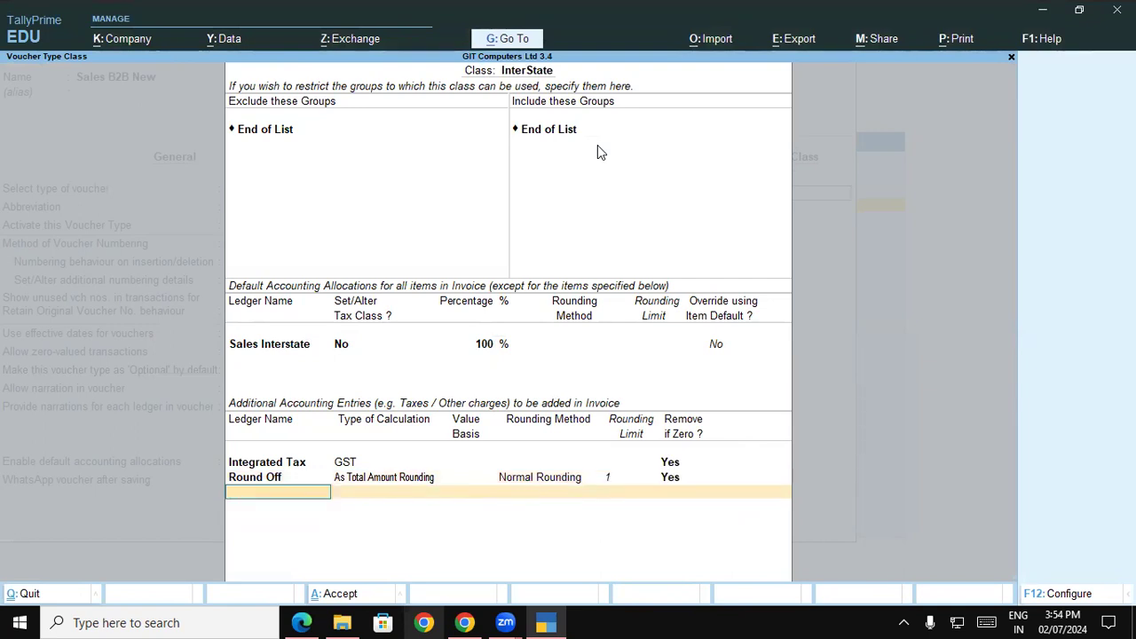
{"action": "key", "text": "Return"}
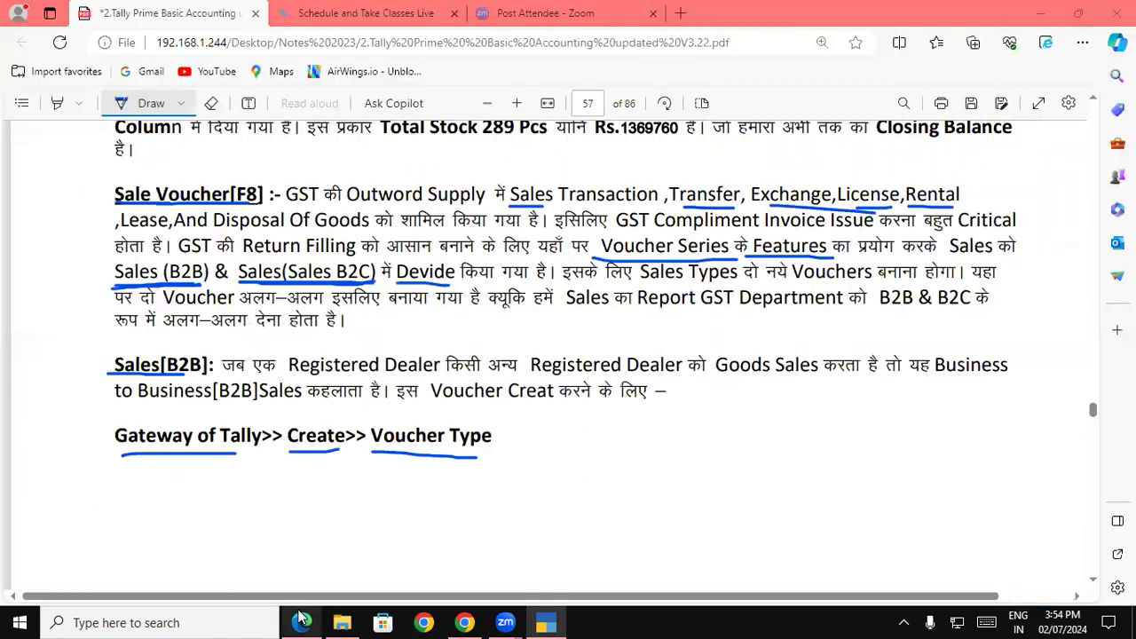
Switch to the PDF notes in Edge and underline the Sales[B2B] and Sales[B2C] voucher type names on page 58
{"action": "left_click", "coordinate": [302, 621]}
{"action": "scroll", "coordinate": [1007, 542], "scroll_direction": "down", "scroll_amount": 10}
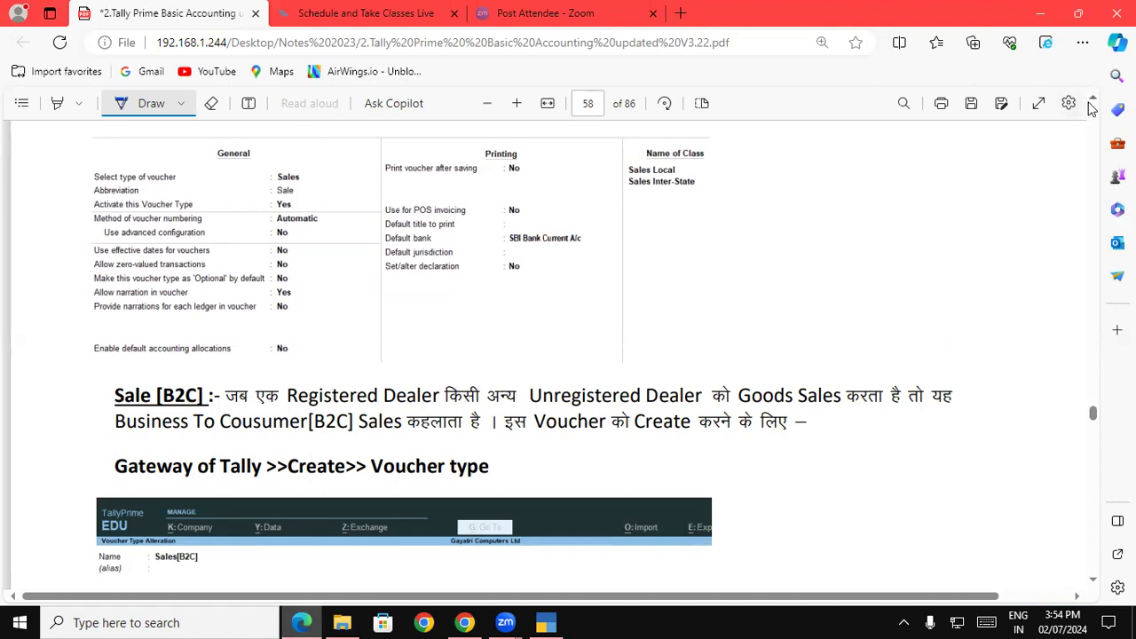
{"action": "scroll", "coordinate": [583, 190], "scroll_direction": "up", "scroll_amount": 1}
{"action": "left_click_drag", "start_coordinate": [148, 170], "coordinate": [191, 170]}
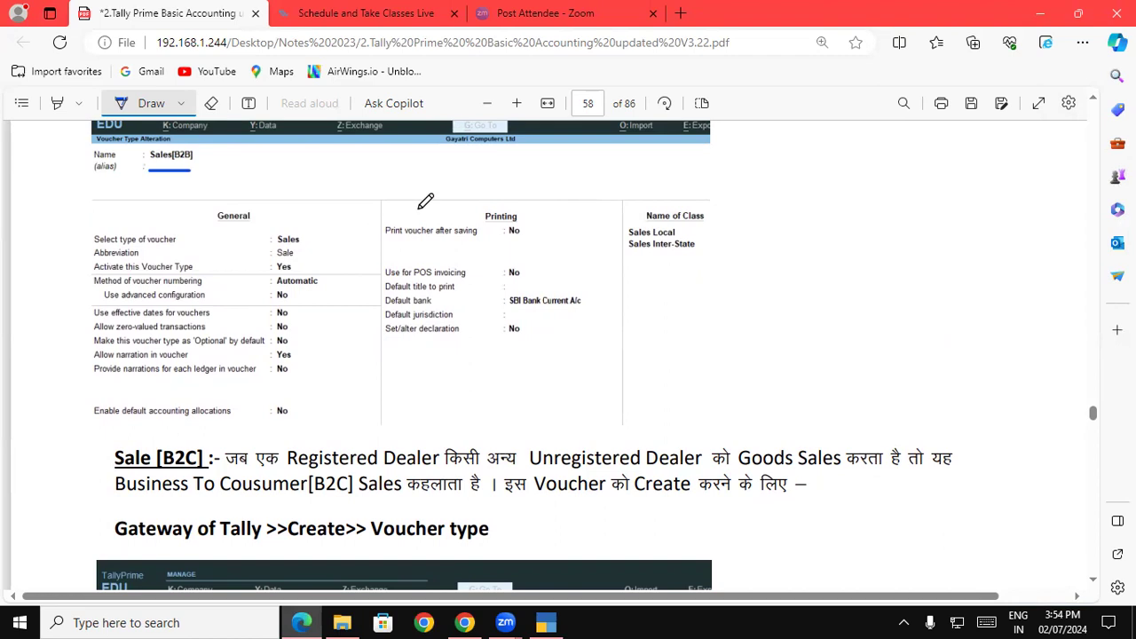
{"action": "left_click", "coordinate": [1093, 580]}
{"action": "scroll", "coordinate": [1092, 584], "scroll_direction": "down", "scroll_amount": 3}
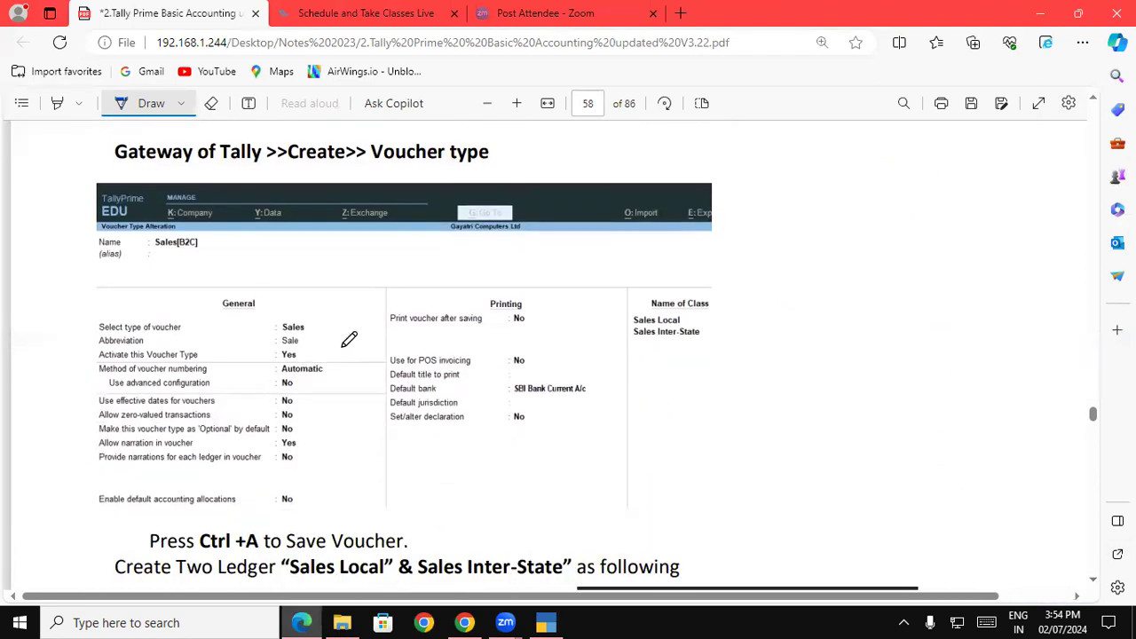
{"action": "left_click_drag", "start_coordinate": [143, 260], "coordinate": [196, 259]}
Underline the Sales Local and Sales Inter-State ledger names and their Sales Accounts groups in the ledger illustrations
{"action": "left_click", "coordinate": [1092, 585]}
{"action": "scroll", "coordinate": [1093, 586], "scroll_direction": "down", "scroll_amount": 5}
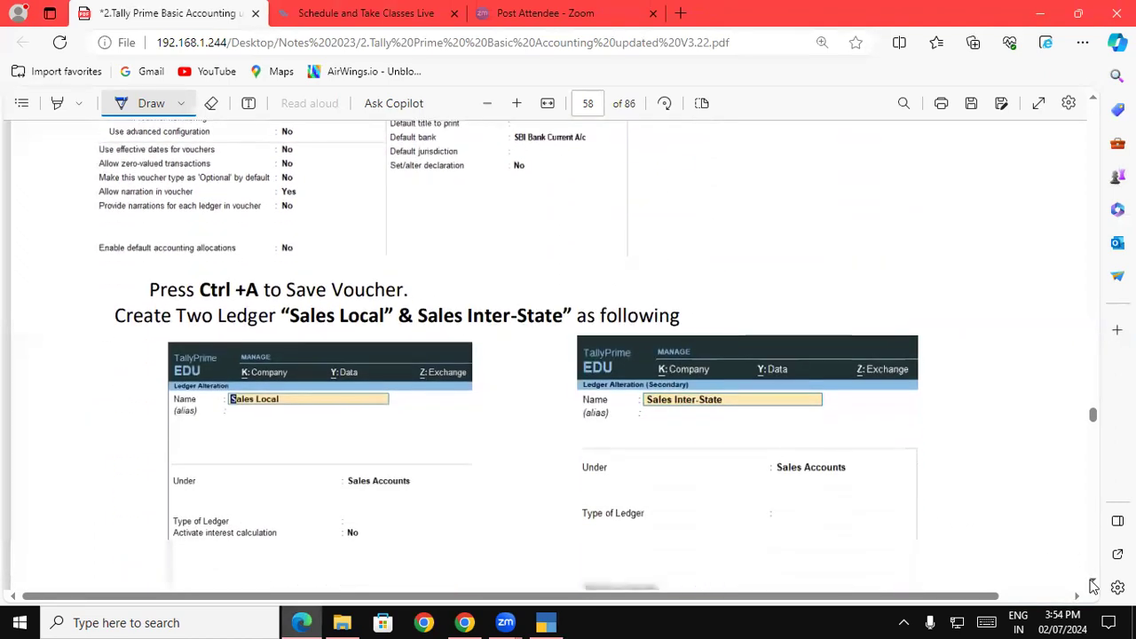
{"action": "left_click_drag", "start_coordinate": [231, 225], "coordinate": [275, 224]}
{"action": "left_click_drag", "start_coordinate": [342, 307], "coordinate": [417, 310]}
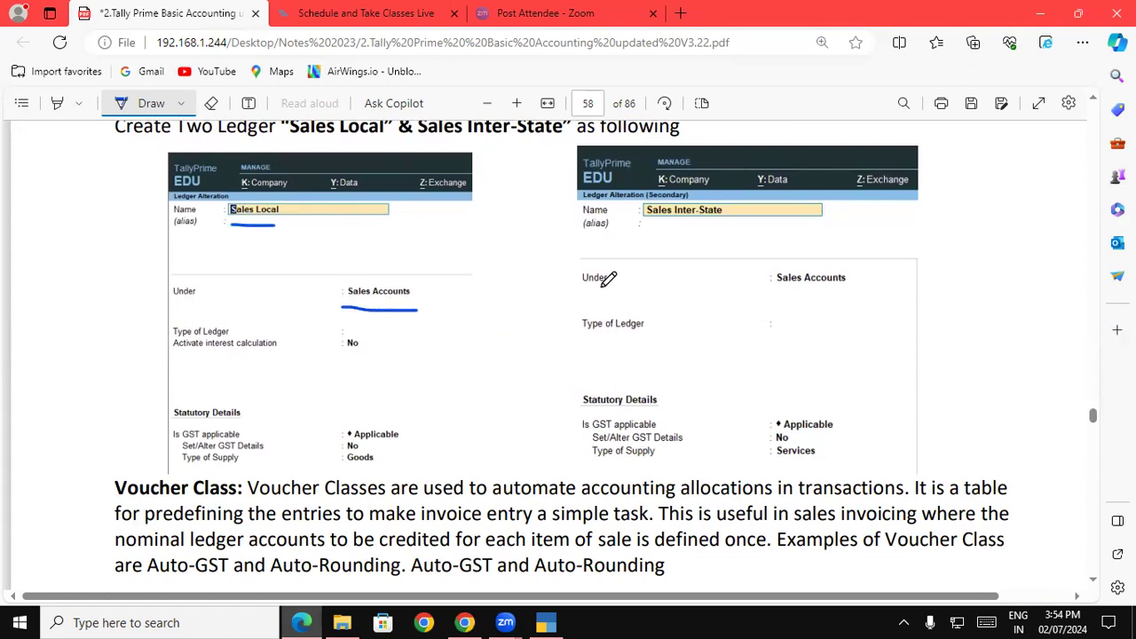
{"action": "left_click_drag", "start_coordinate": [643, 224], "coordinate": [714, 224]}
{"action": "left_click_drag", "start_coordinate": [775, 289], "coordinate": [838, 289]}
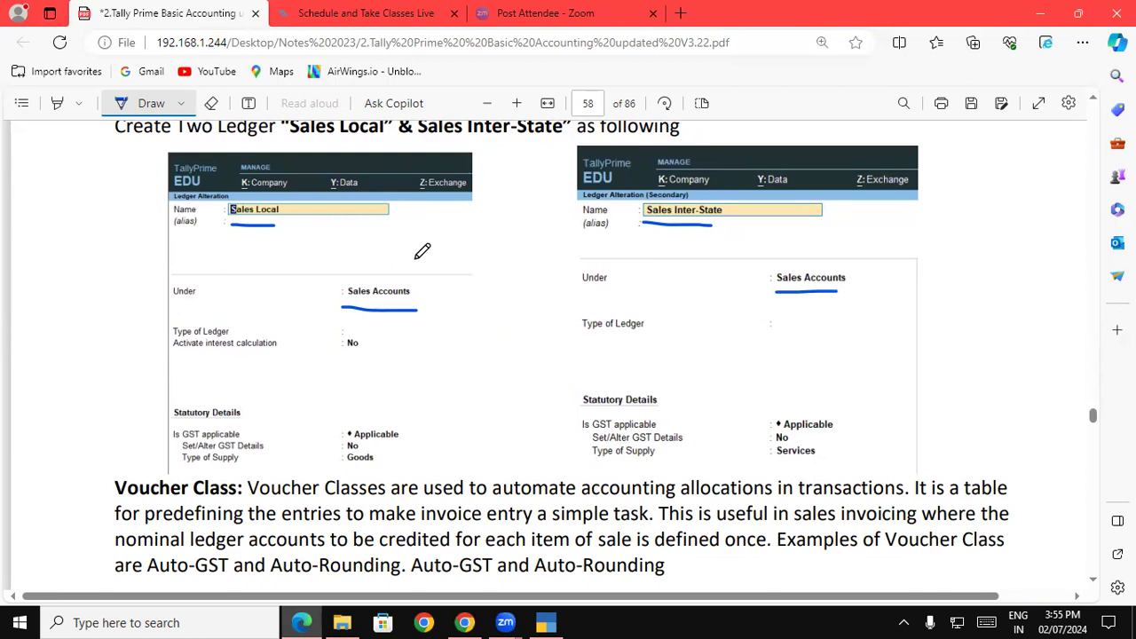
{"action": "left_click_drag", "start_coordinate": [343, 306], "coordinate": [423, 309]}
Underline "automate" and "simple task" in the Voucher Class paragraph on page 58
{"action": "scroll", "coordinate": [1093, 588], "scroll_direction": "down", "scroll_amount": 5}
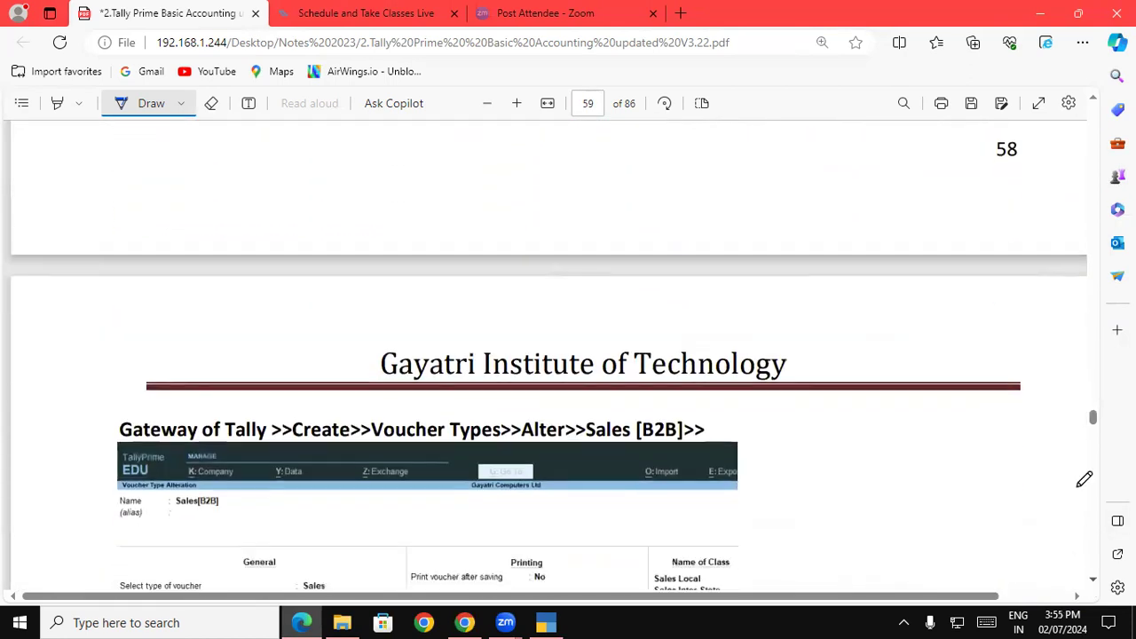
{"action": "left_click", "coordinate": [1094, 99]}
{"action": "scroll", "coordinate": [1096, 106], "scroll_direction": "up", "scroll_amount": 2}
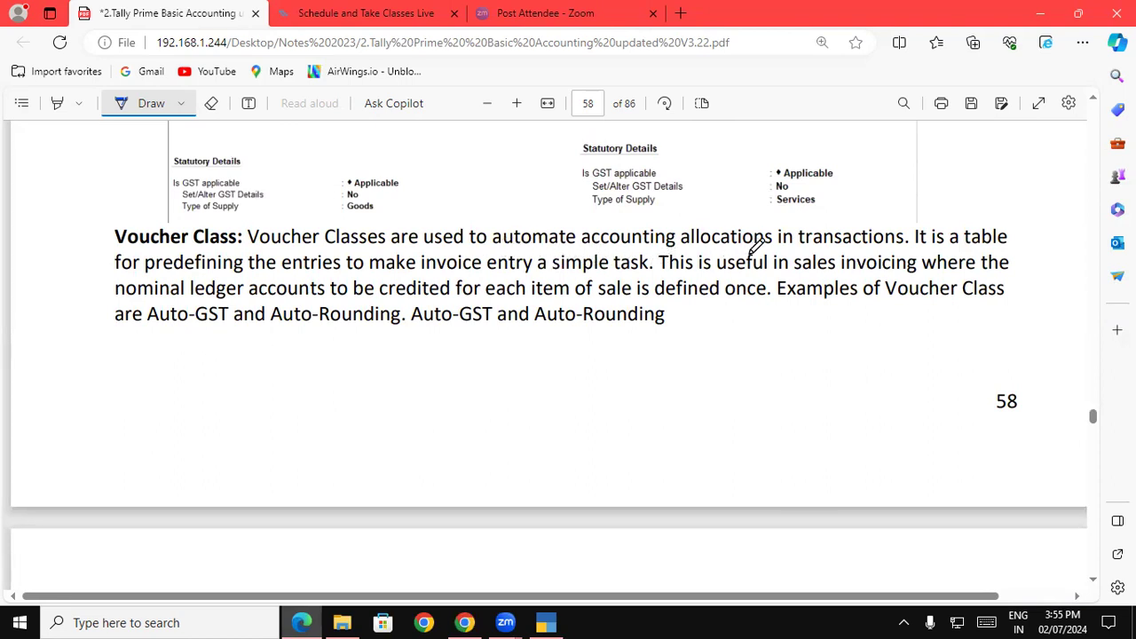
{"action": "left_click_drag", "start_coordinate": [493, 250], "coordinate": [566, 250]}
{"action": "left_click_drag", "start_coordinate": [554, 275], "coordinate": [646, 275]}
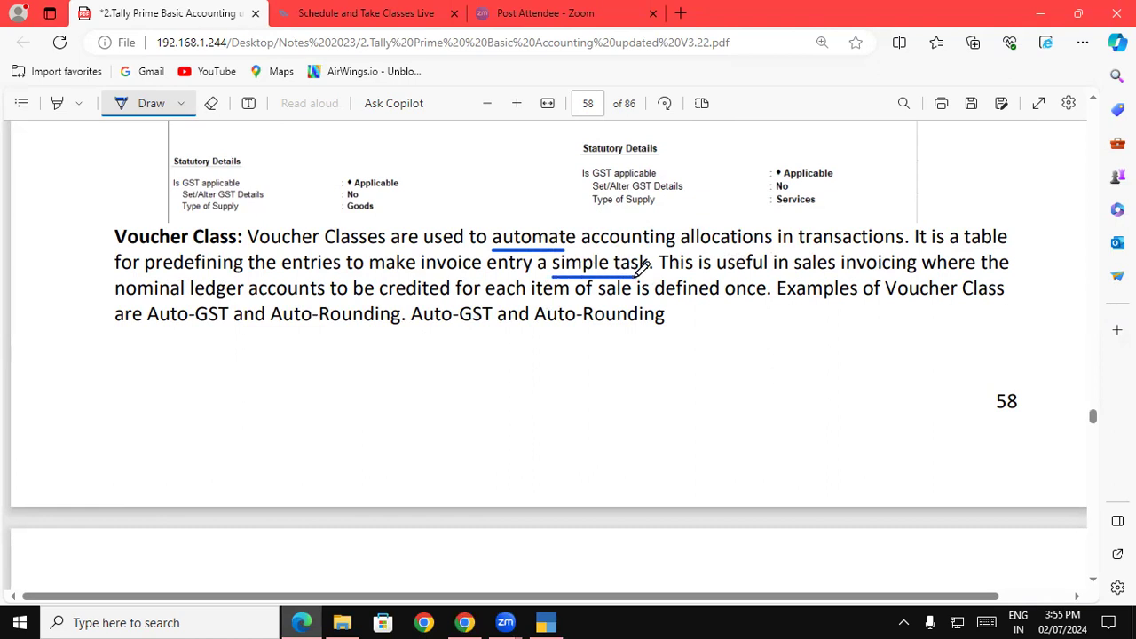
Switch back to TallyPrime and leave voucher type creation for the Gateway of Tally
{"action": "left_click", "coordinate": [546, 622]}
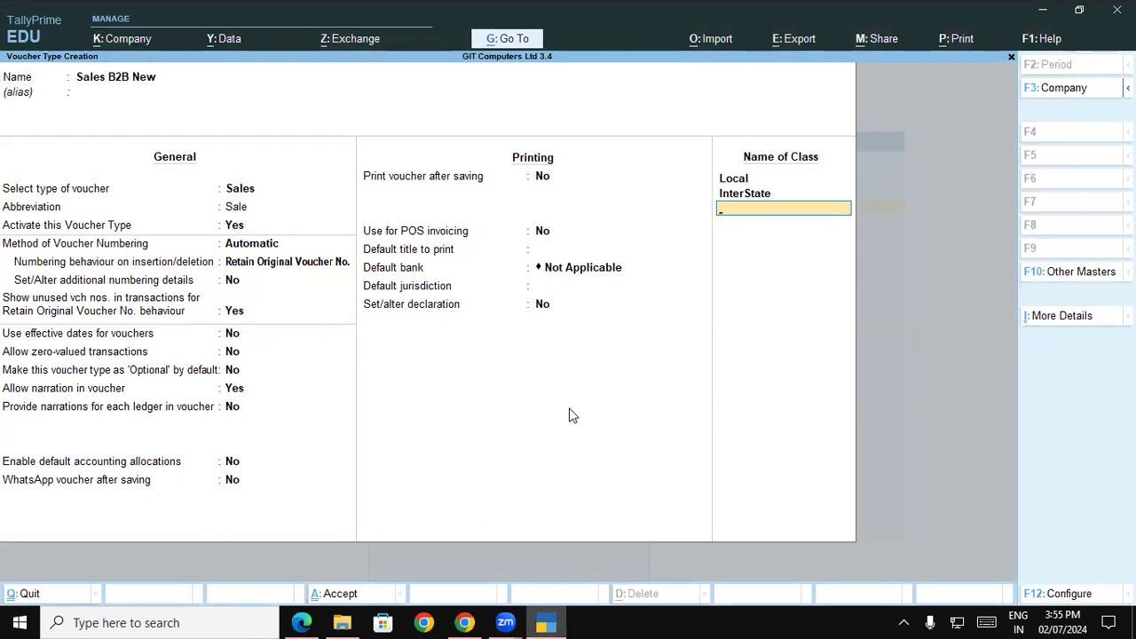
{"action": "key", "text": "Escape"}
{"action": "key", "text": "Escape"}
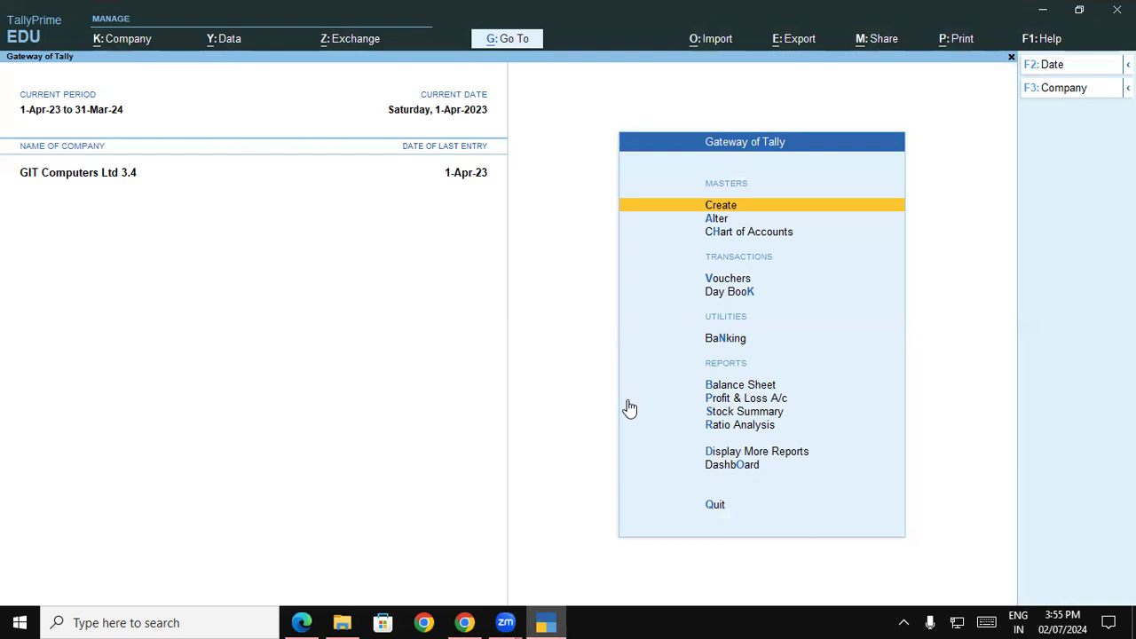
Start a new sales voucher using the Sales B2B voucher type and the Local voucher class
{"action": "key", "text": "Down"}
{"action": "key", "text": "Down"}
{"action": "key", "text": "Down"}
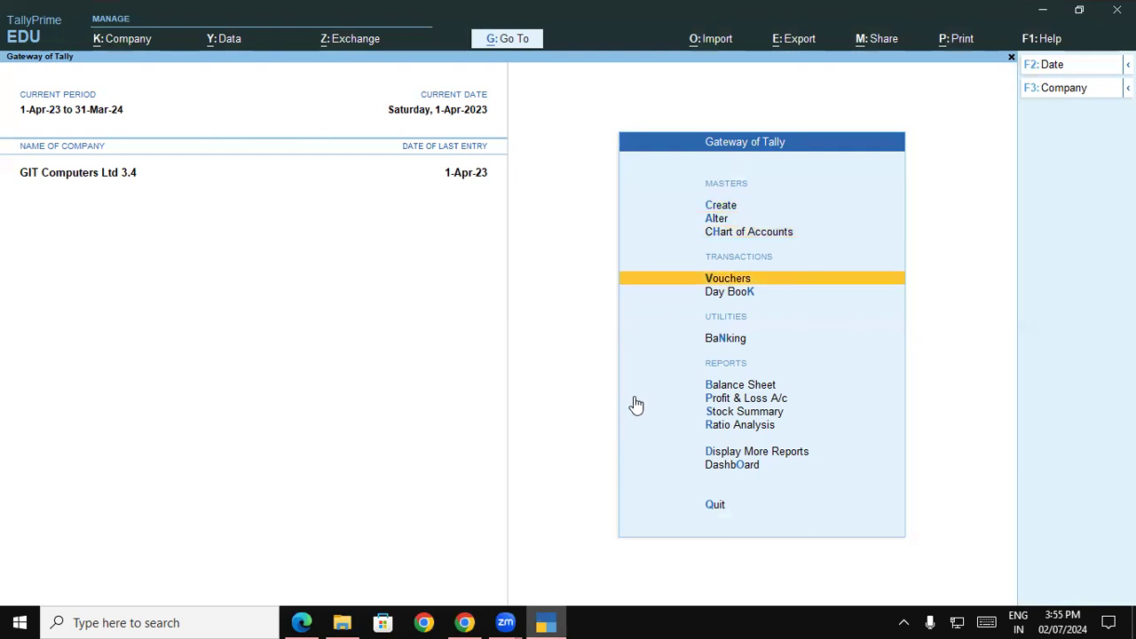
{"action": "key", "text": "Return"}
{"action": "key", "text": "F8"}
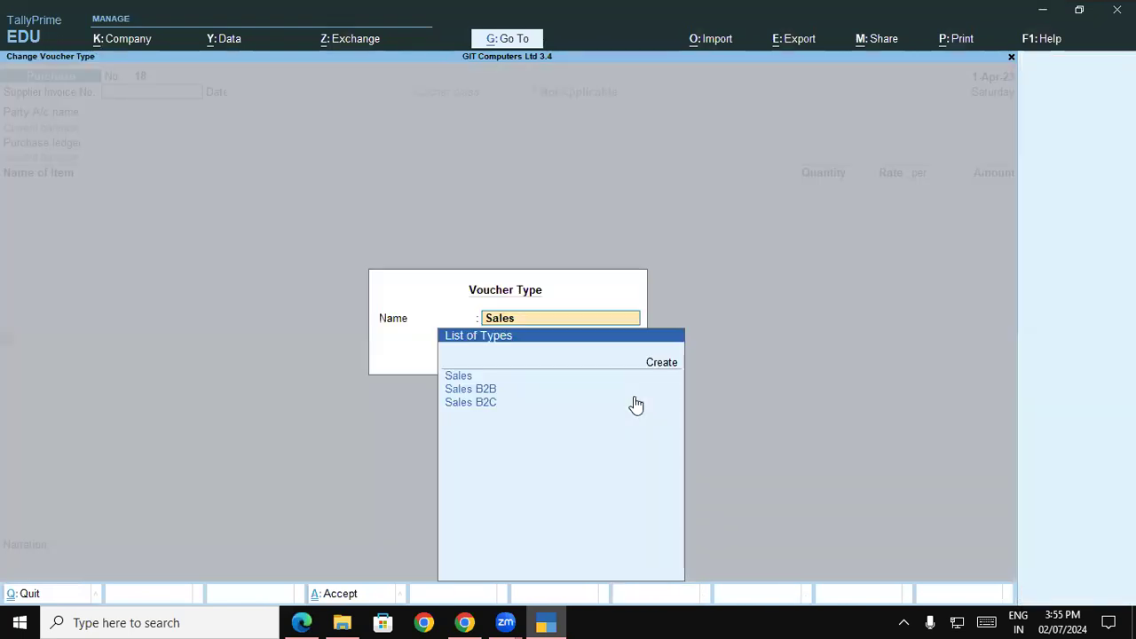
{"action": "key", "text": "Down"}
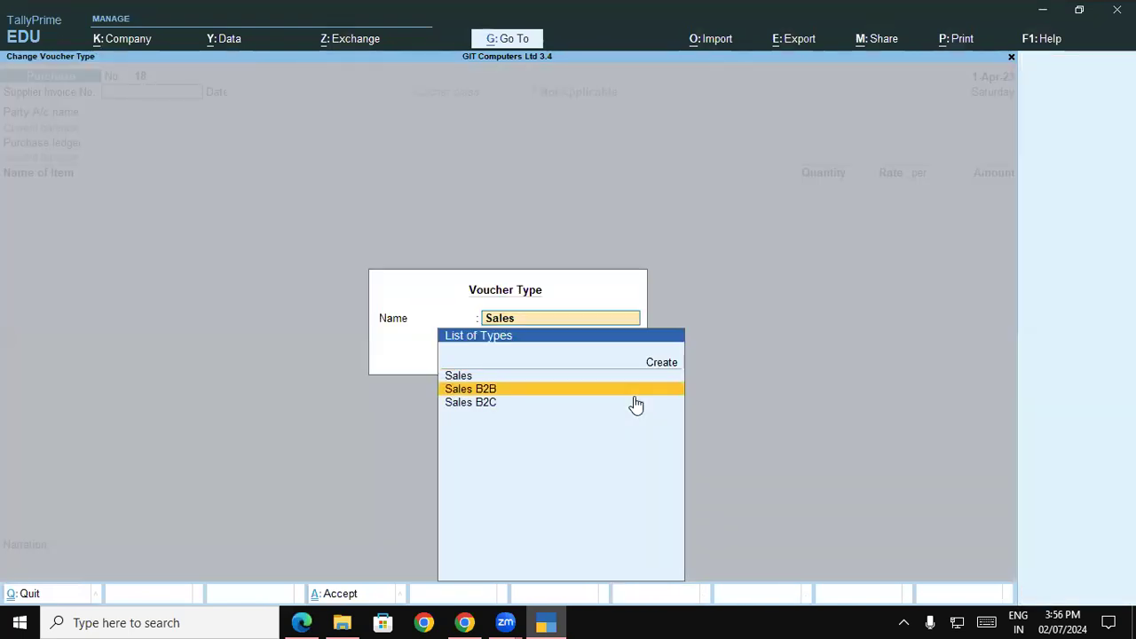
{"action": "key", "text": "Return"}
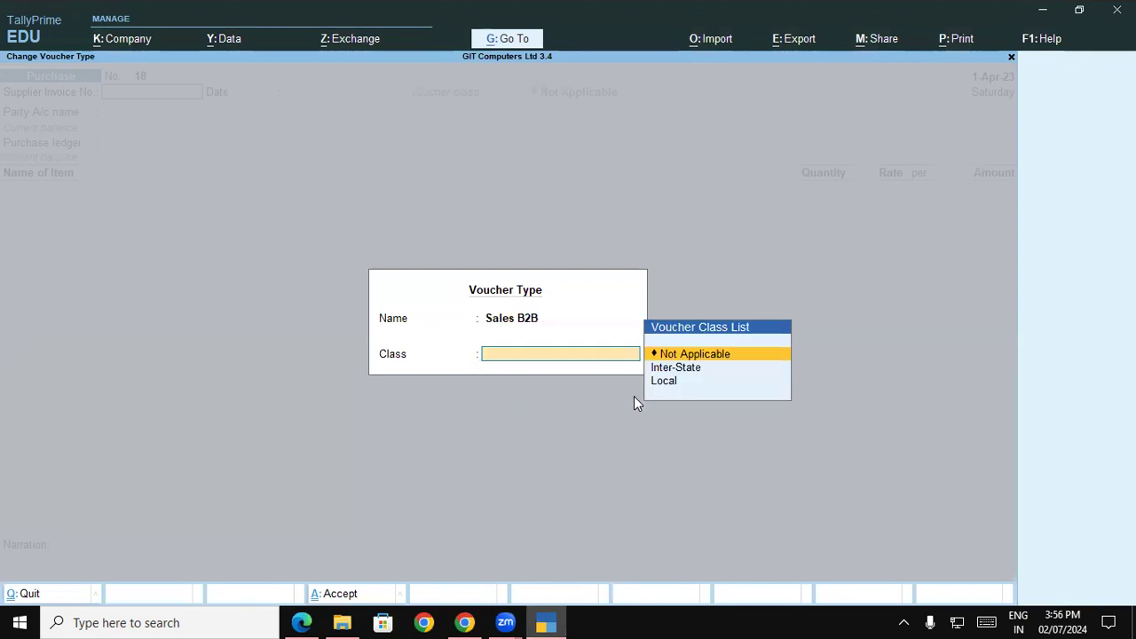
{"action": "key", "text": "Down"}
{"action": "key", "text": "Down"}
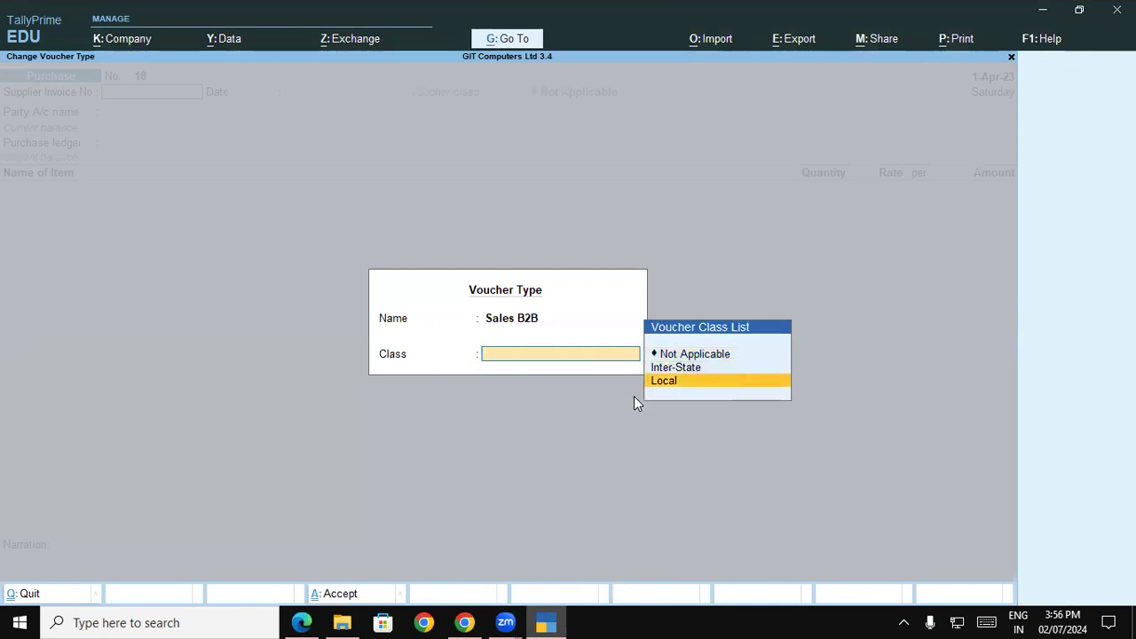
{"action": "key", "text": "Return"}
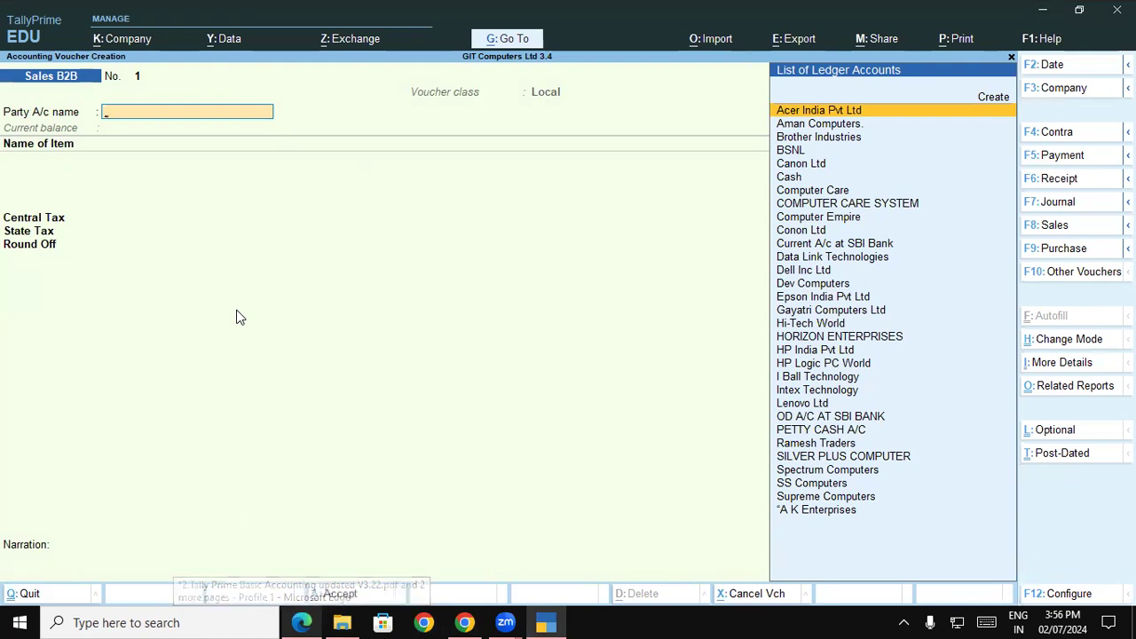
In the Edge PDF notes, underline Auto-GST and Auto-Rounding on page 58 and mark the Sales[B2B] class names on page 59
{"action": "left_click", "coordinate": [302, 622]}
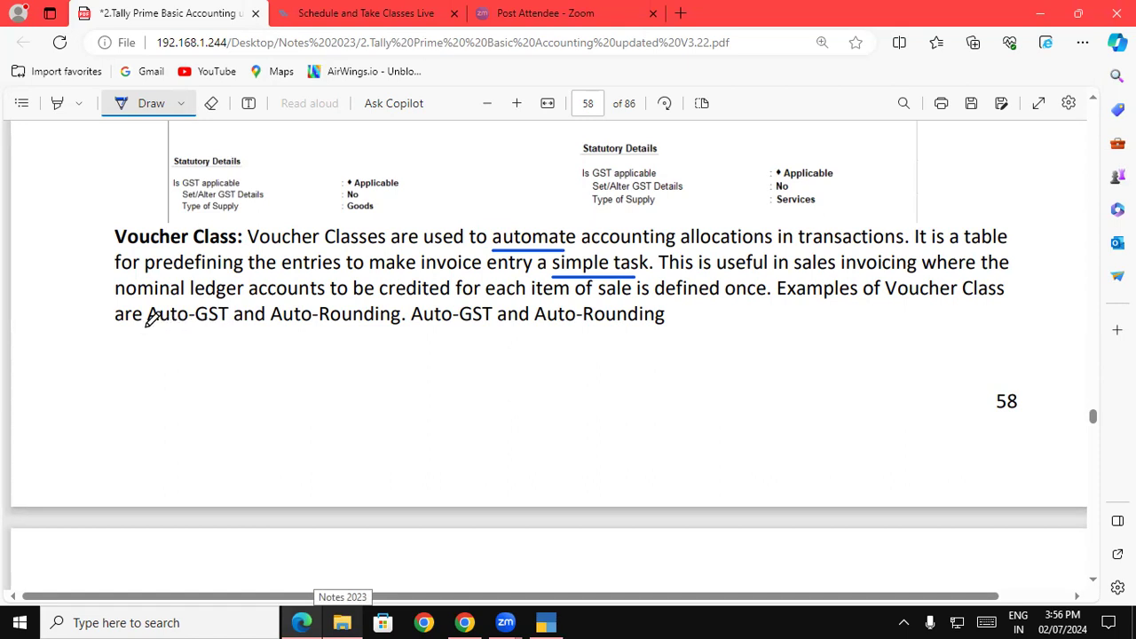
{"action": "left_click_drag", "start_coordinate": [143, 330], "coordinate": [402, 332]}
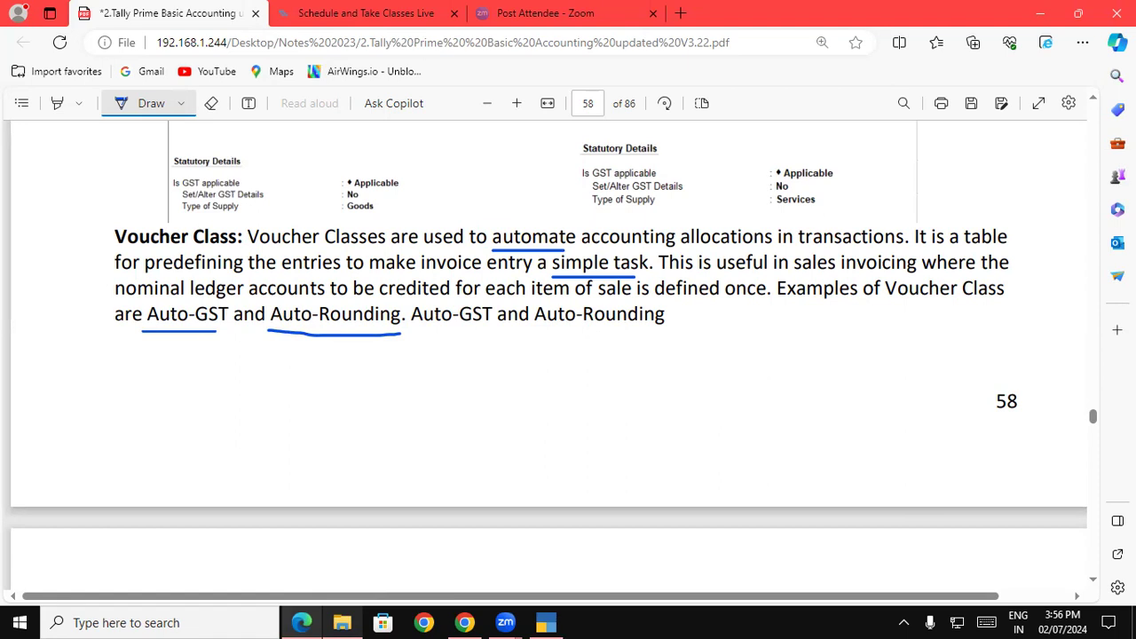
{"action": "scroll", "coordinate": [1099, 582], "scroll_direction": "down", "scroll_amount": 5}
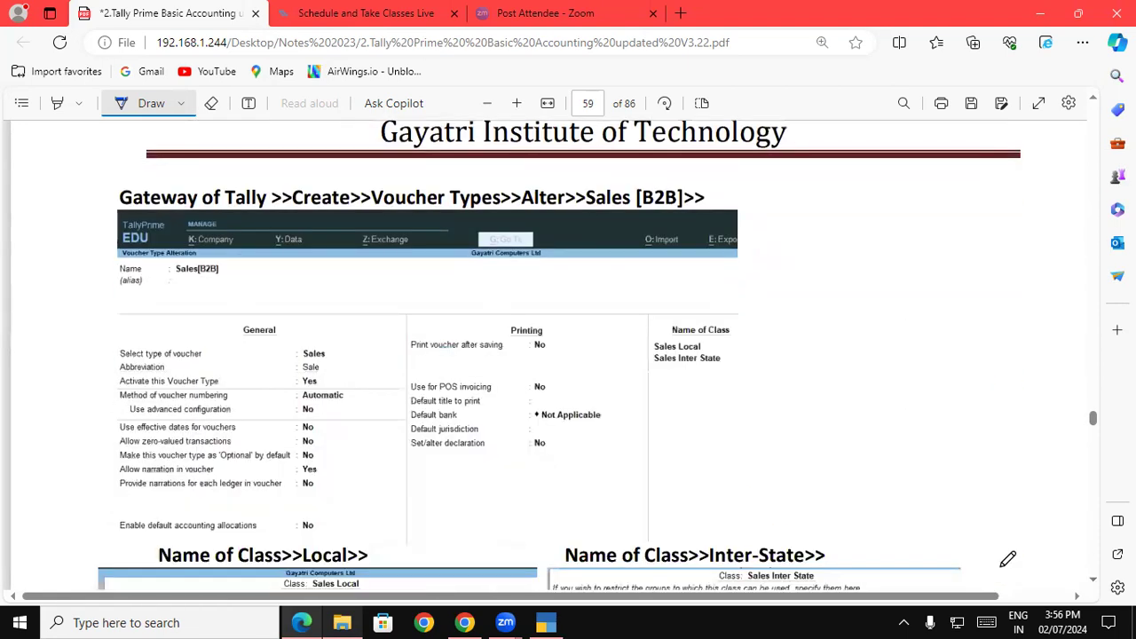
{"action": "left_click_drag", "start_coordinate": [169, 281], "coordinate": [242, 284]}
{"action": "mouse_move", "coordinate": [733, 343]}
{"action": "left_mouse_down"}
{"action": "mouse_move", "coordinate": [711, 343]}
{"action": "mouse_move", "coordinate": [731, 375]}
{"action": "left_mouse_up"}
Annotate page 60's Local Sale definition: write "Out" above Inword and underline Intera State, Local Sale, Central Tax and State Tax
{"action": "scroll", "coordinate": [1094, 586], "scroll_direction": "down", "scroll_amount": 2}
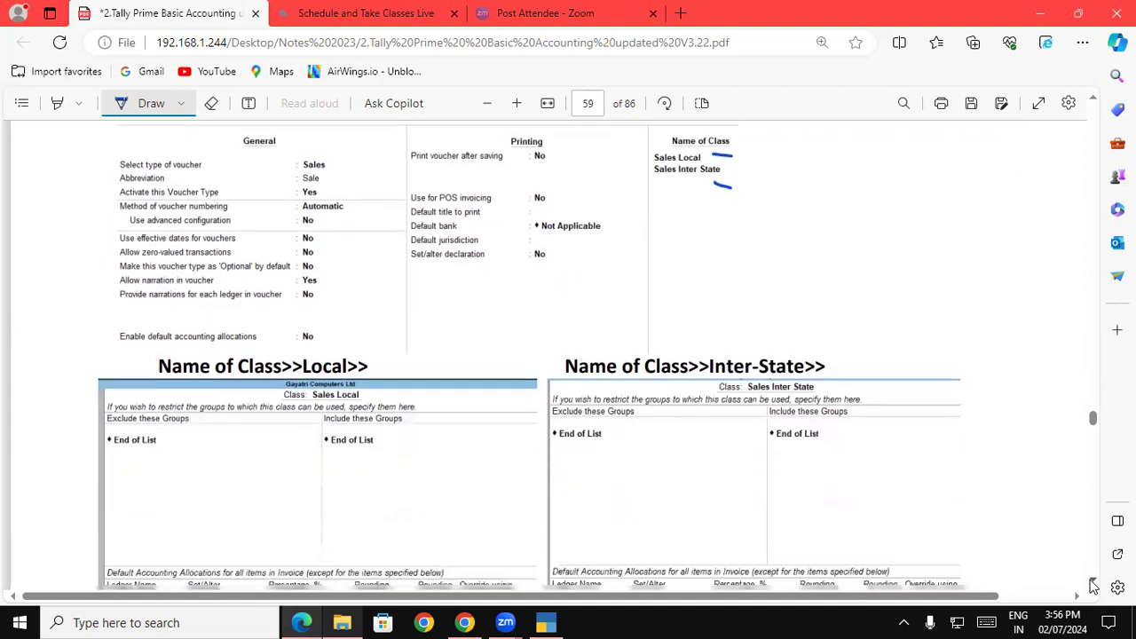
{"action": "scroll", "coordinate": [1094, 586], "scroll_direction": "down", "scroll_amount": 2}
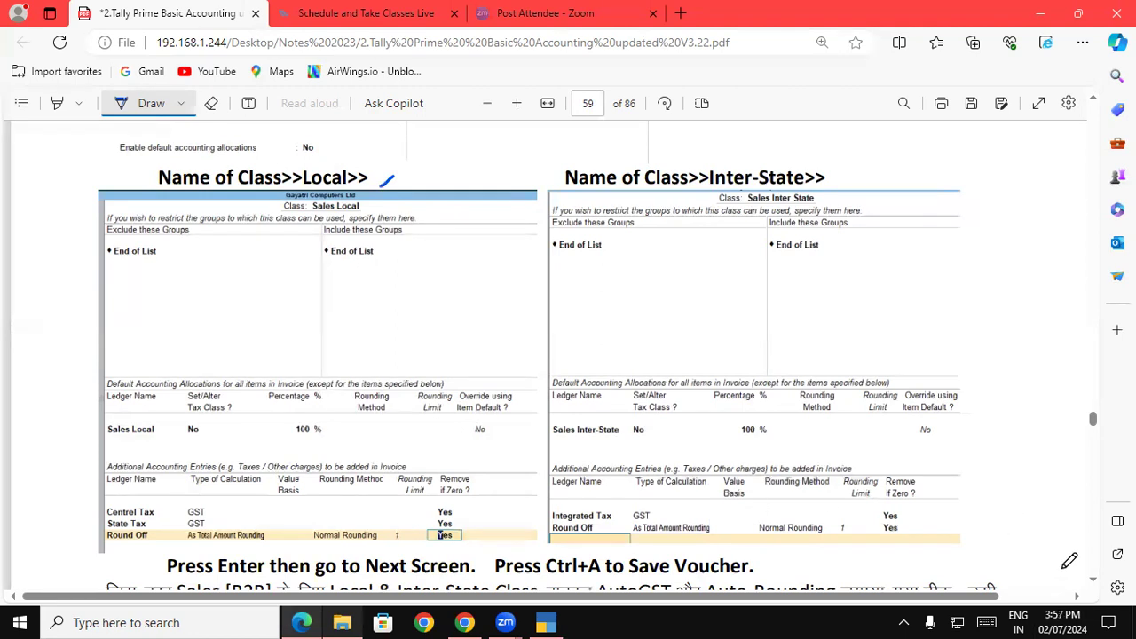
{"action": "scroll", "coordinate": [1097, 590], "scroll_direction": "down", "scroll_amount": 5}
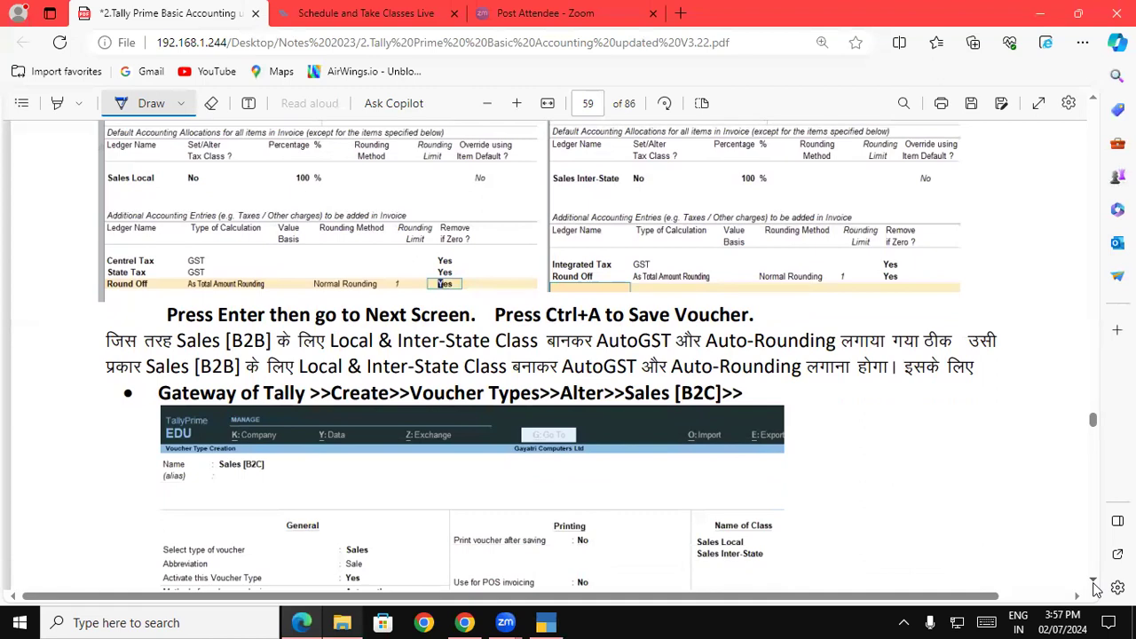
{"action": "scroll", "coordinate": [1098, 590], "scroll_direction": "down", "scroll_amount": 9}
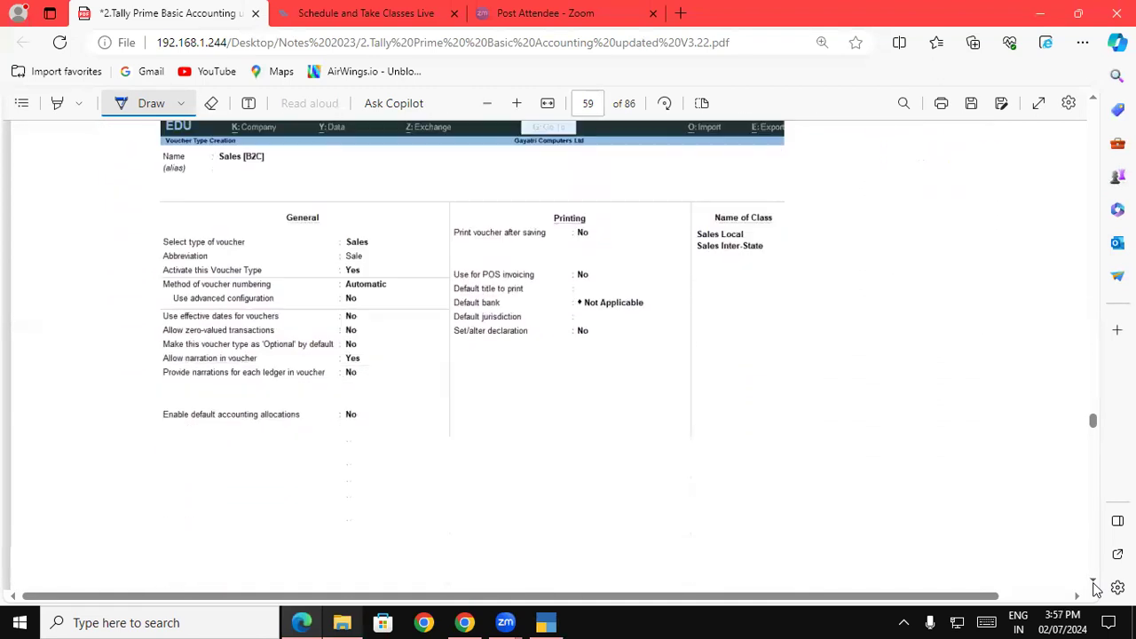
{"action": "scroll", "coordinate": [1097, 590], "scroll_direction": "down", "scroll_amount": 11}
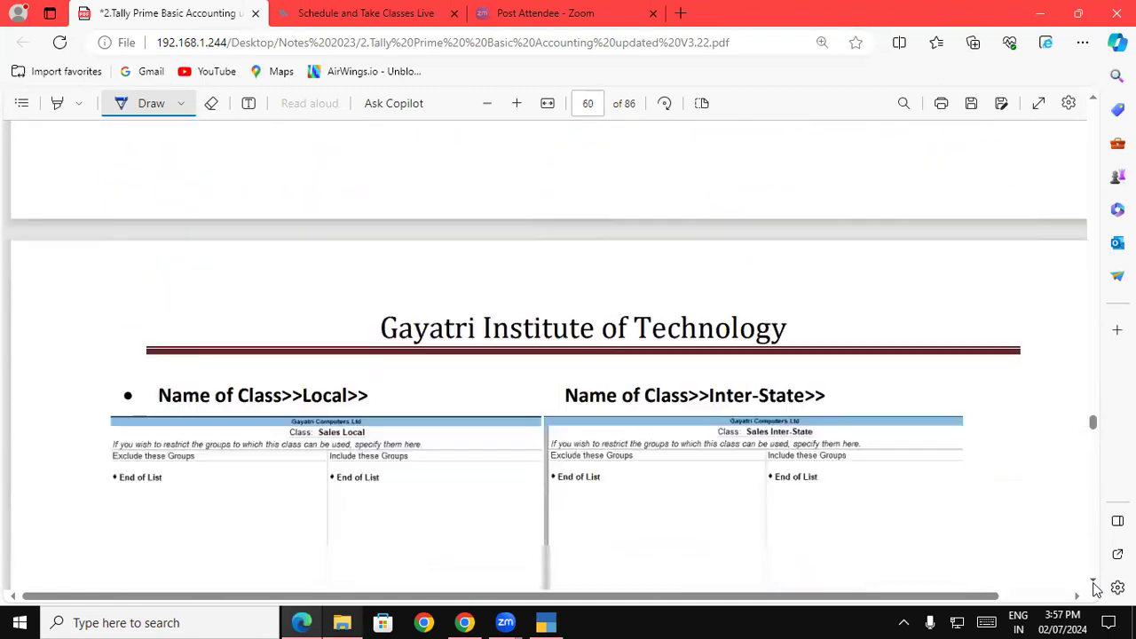
{"action": "scroll", "coordinate": [1098, 590], "scroll_direction": "down", "scroll_amount": 9}
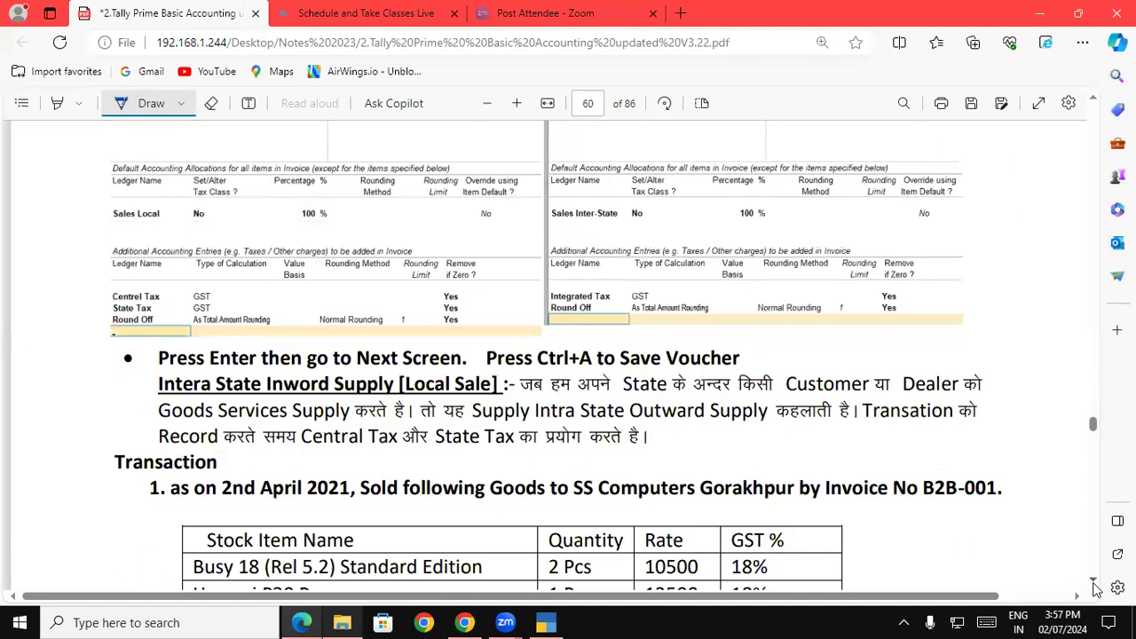
{"action": "scroll", "coordinate": [1097, 589], "scroll_direction": "down", "scroll_amount": 2}
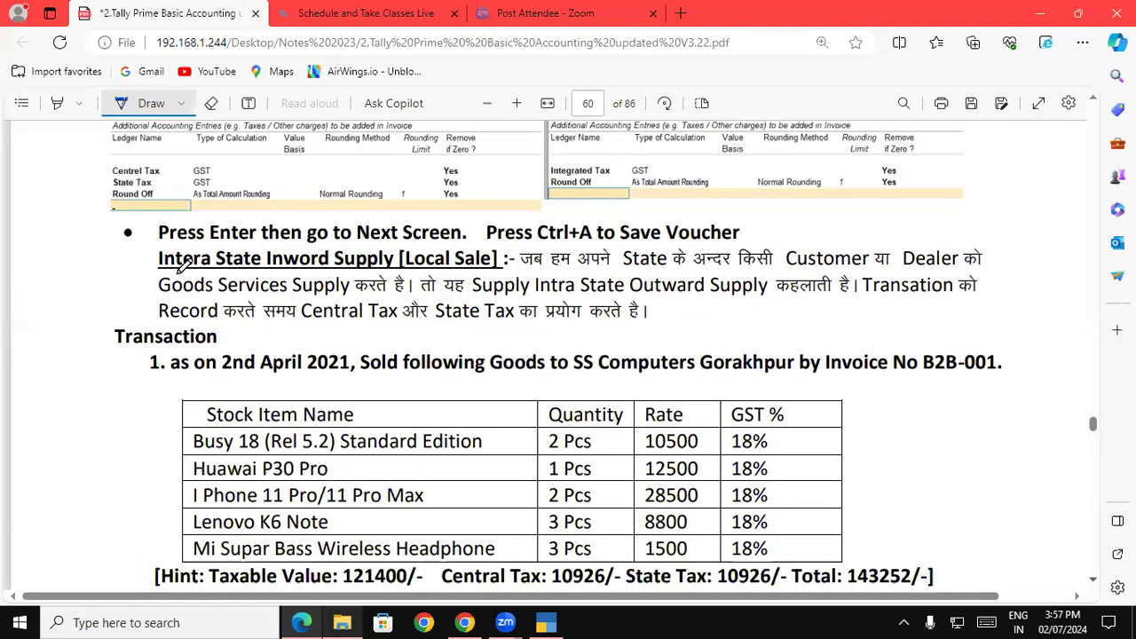
{"action": "left_click_drag", "start_coordinate": [144, 264], "coordinate": [264, 265]}
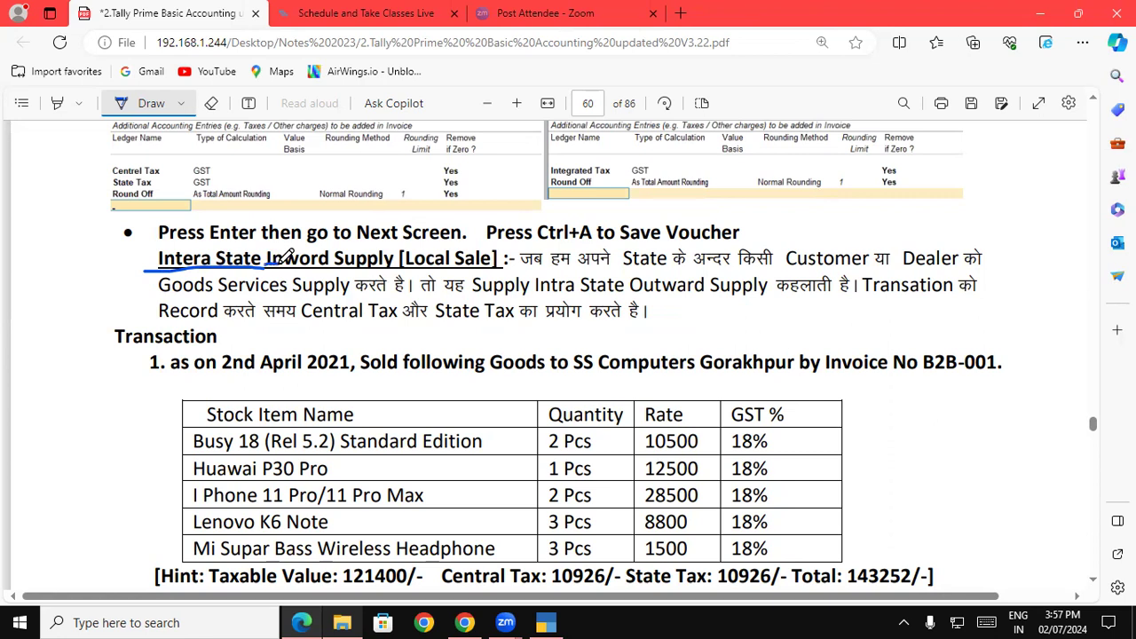
{"action": "mouse_move", "coordinate": [274, 246]}
{"action": "left_mouse_down"}
{"action": "mouse_move", "coordinate": [313, 236]}
{"action": "mouse_move", "coordinate": [305, 252]}
{"action": "mouse_move", "coordinate": [316, 237]}
{"action": "left_mouse_up"}
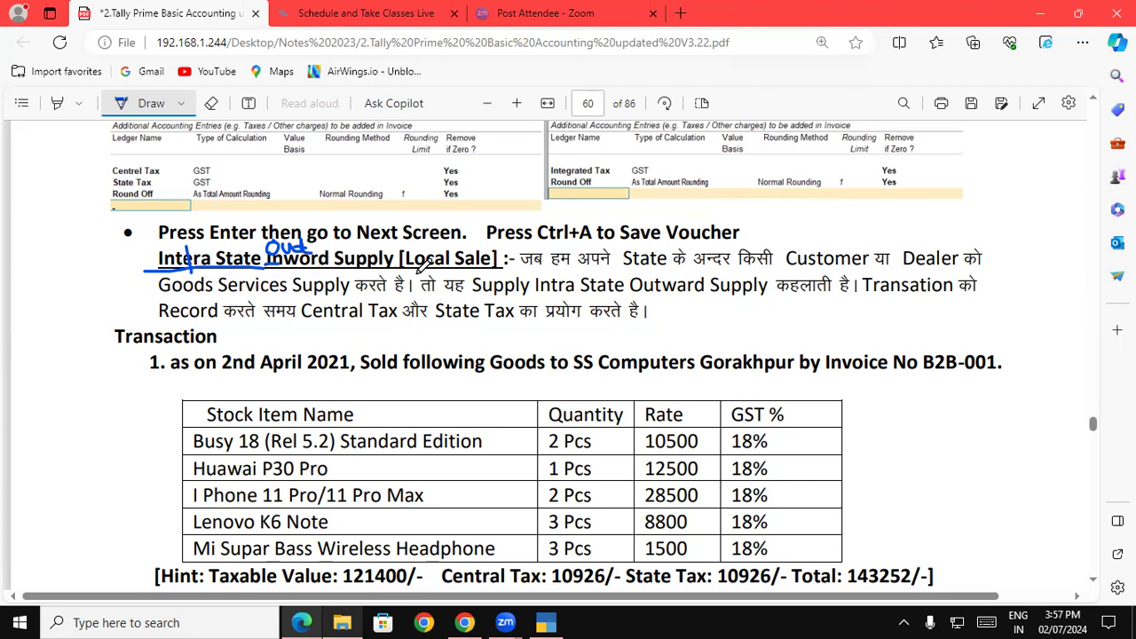
{"action": "left_click_drag", "start_coordinate": [393, 272], "coordinate": [484, 271]}
{"action": "left_click_drag", "start_coordinate": [229, 263], "coordinate": [213, 300]}
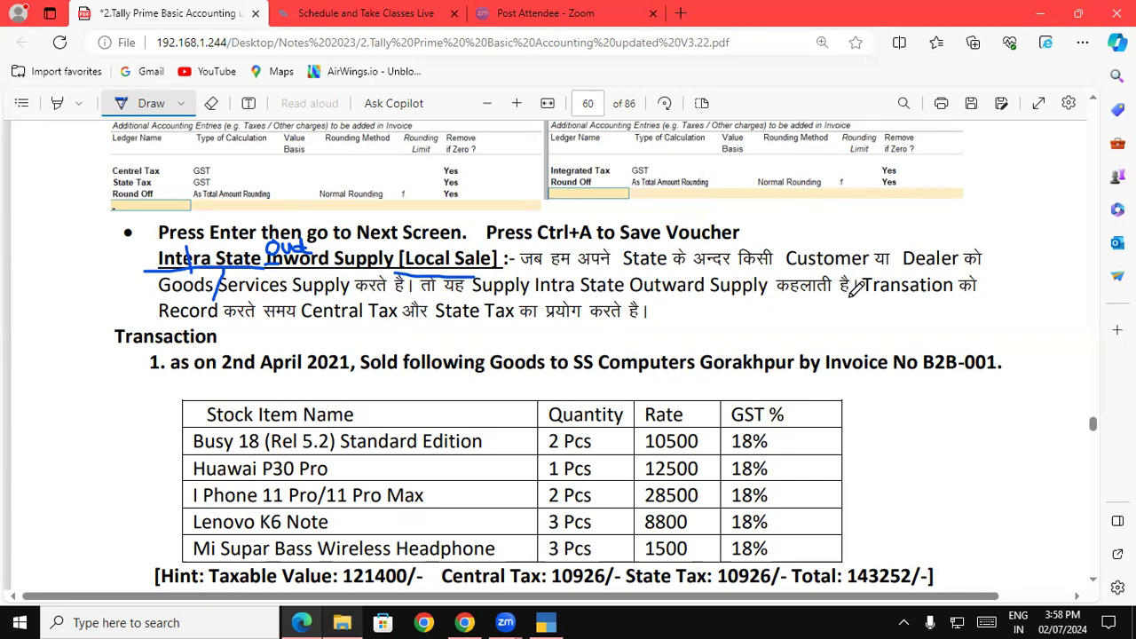
{"action": "left_click_drag", "start_coordinate": [298, 325], "coordinate": [684, 329]}
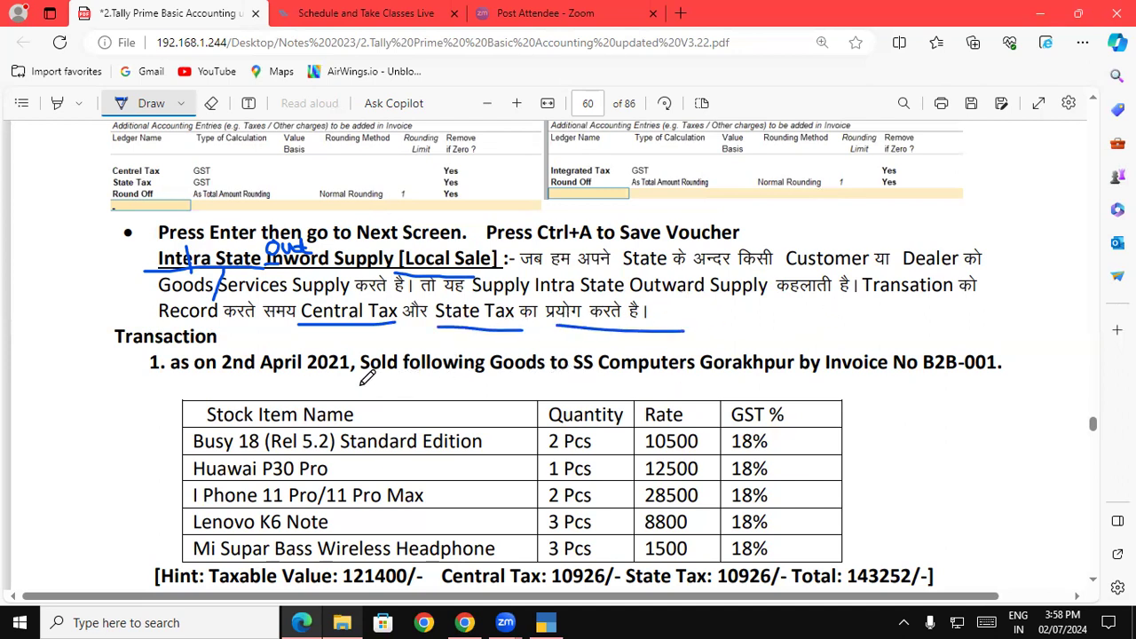
Underline 2nd April 2021, Goods and SS Computers in transaction 1 on page 60
{"action": "left_click_drag", "start_coordinate": [216, 378], "coordinate": [350, 377]}
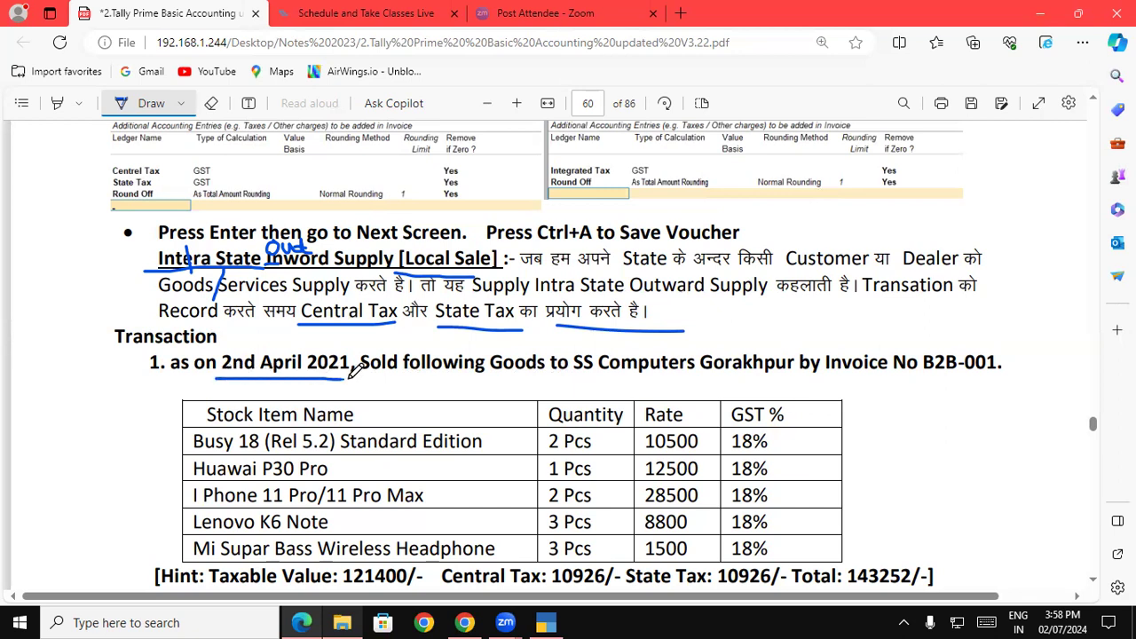
{"action": "left_click_drag", "start_coordinate": [482, 377], "coordinate": [694, 377]}
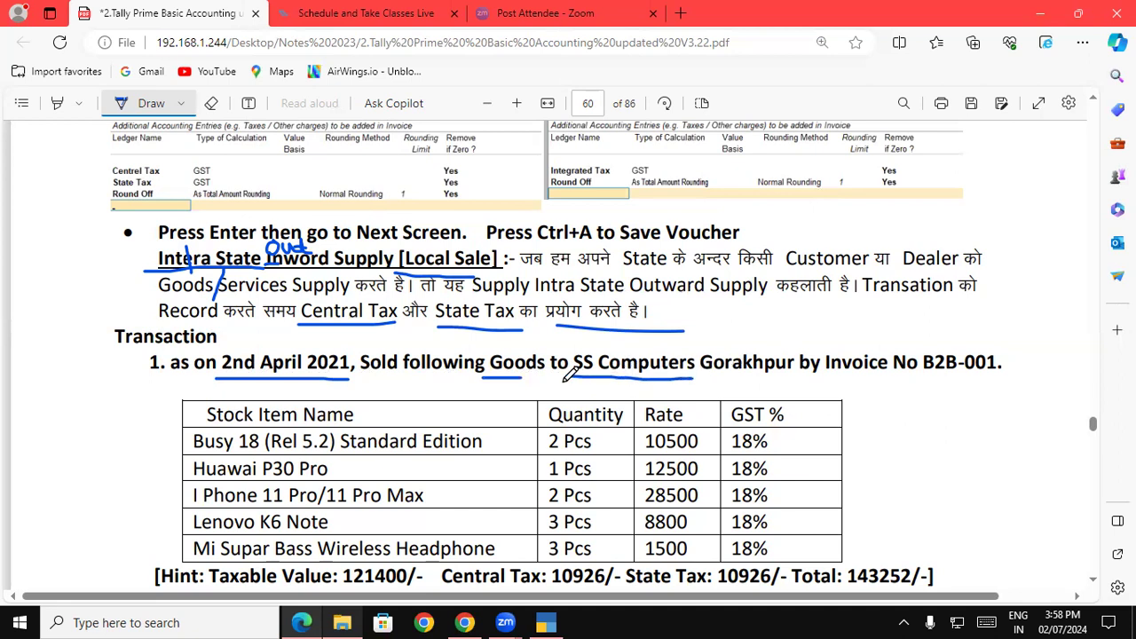
{"action": "left_click_drag", "start_coordinate": [568, 377], "coordinate": [692, 382]}
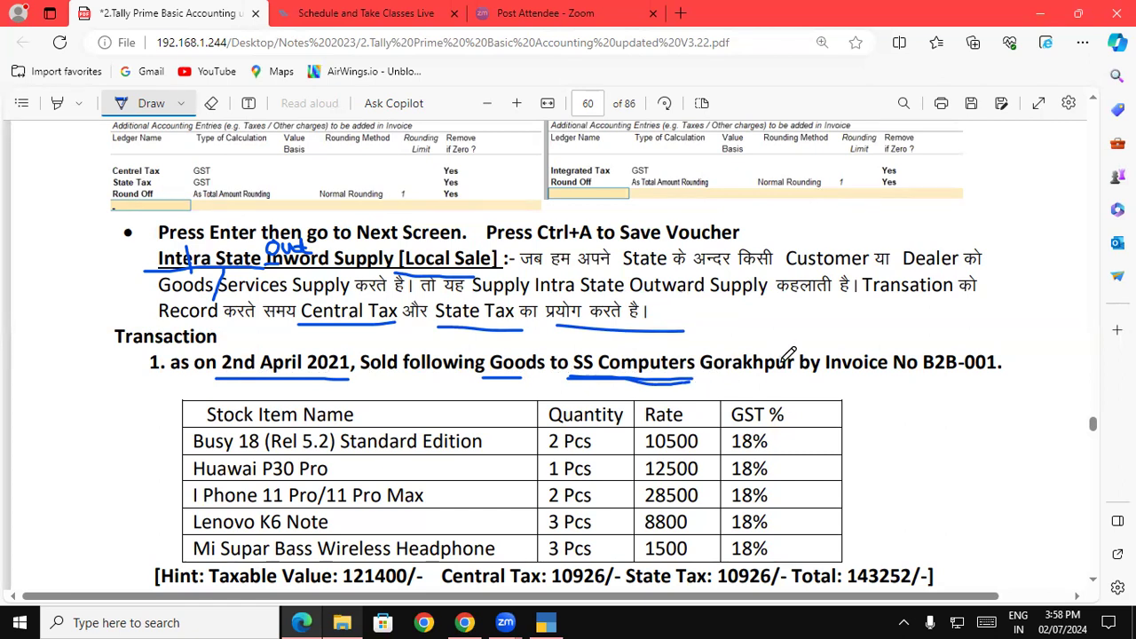
Switch back to TallyPrime and reselect the Sales B2B voucher type with the Local class
{"action": "left_click", "coordinate": [546, 622]}
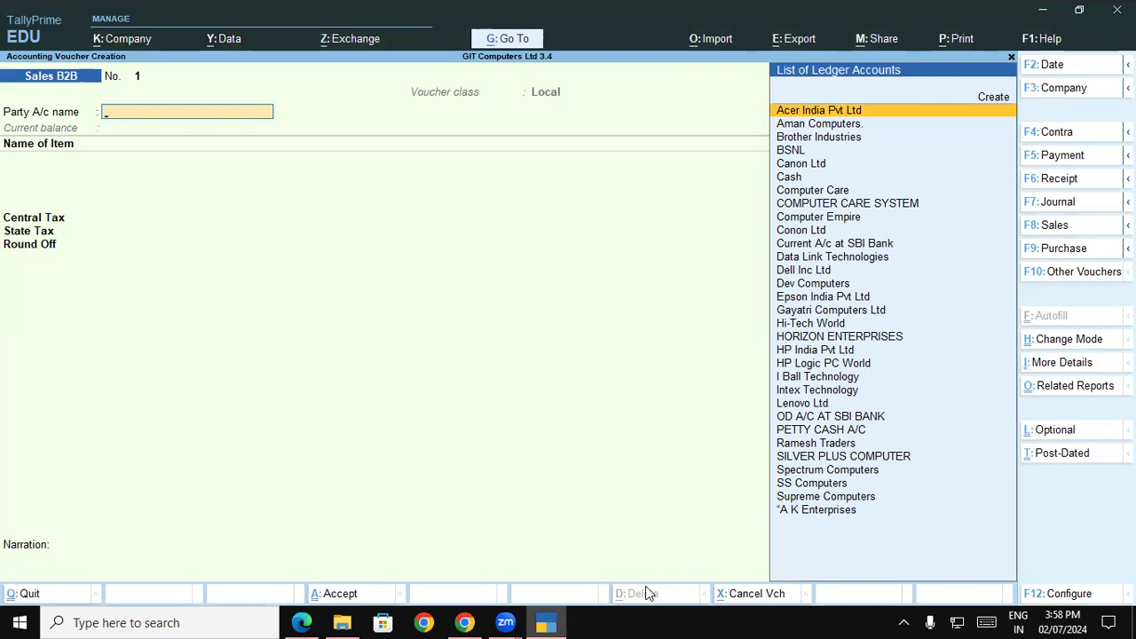
{"action": "key", "text": "F8"}
{"action": "key", "text": "BackSpace"}
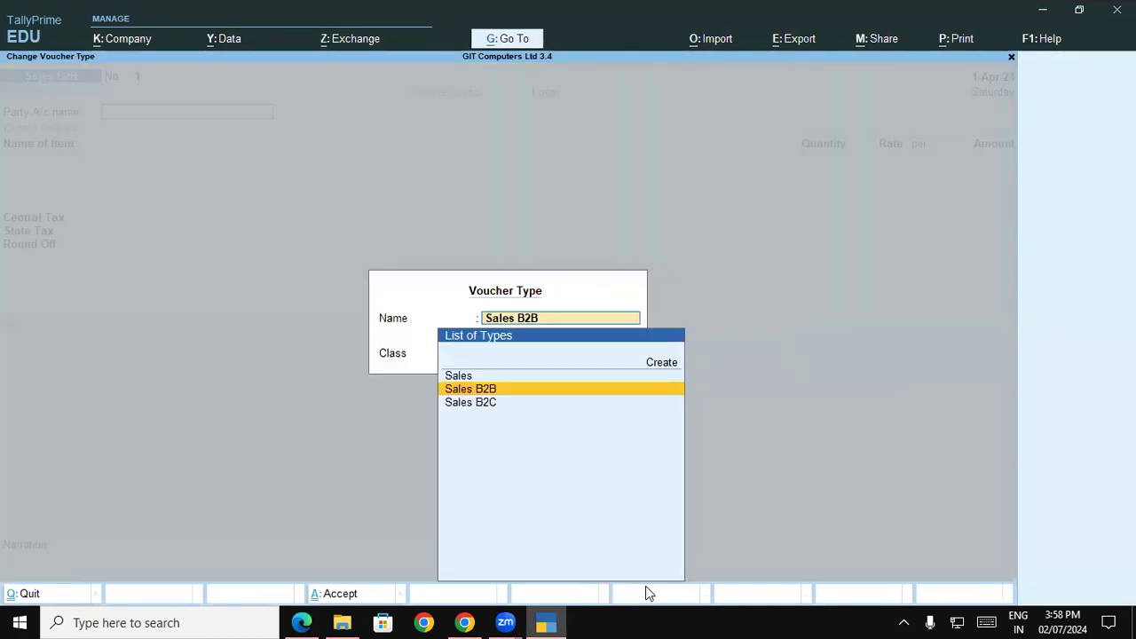
{"action": "key", "text": "Return"}
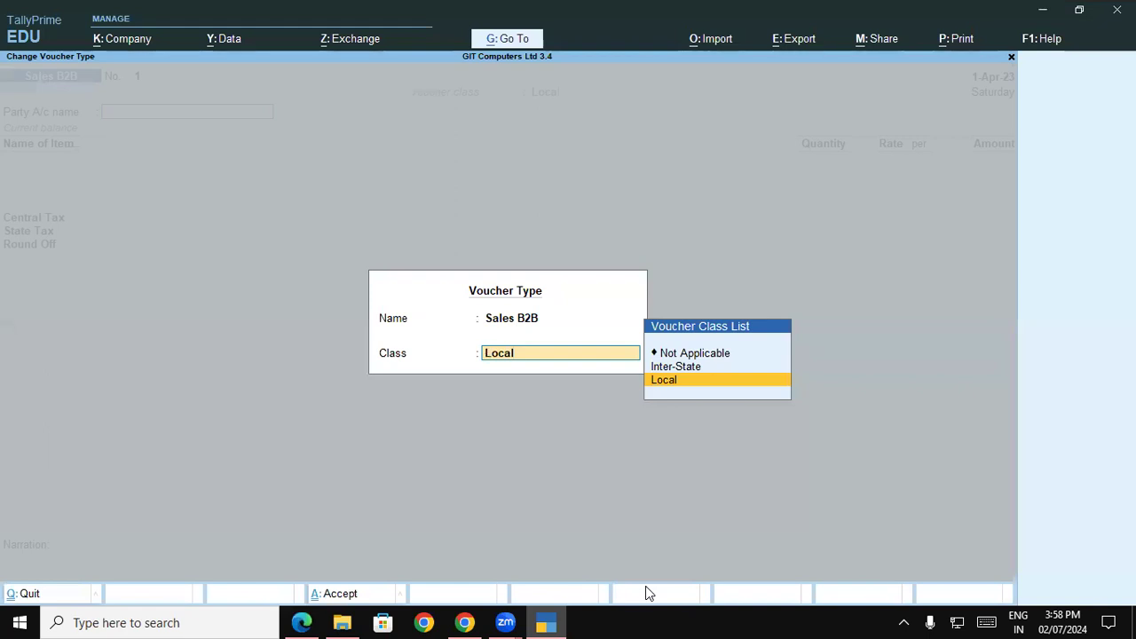
{"action": "key", "text": "Return"}
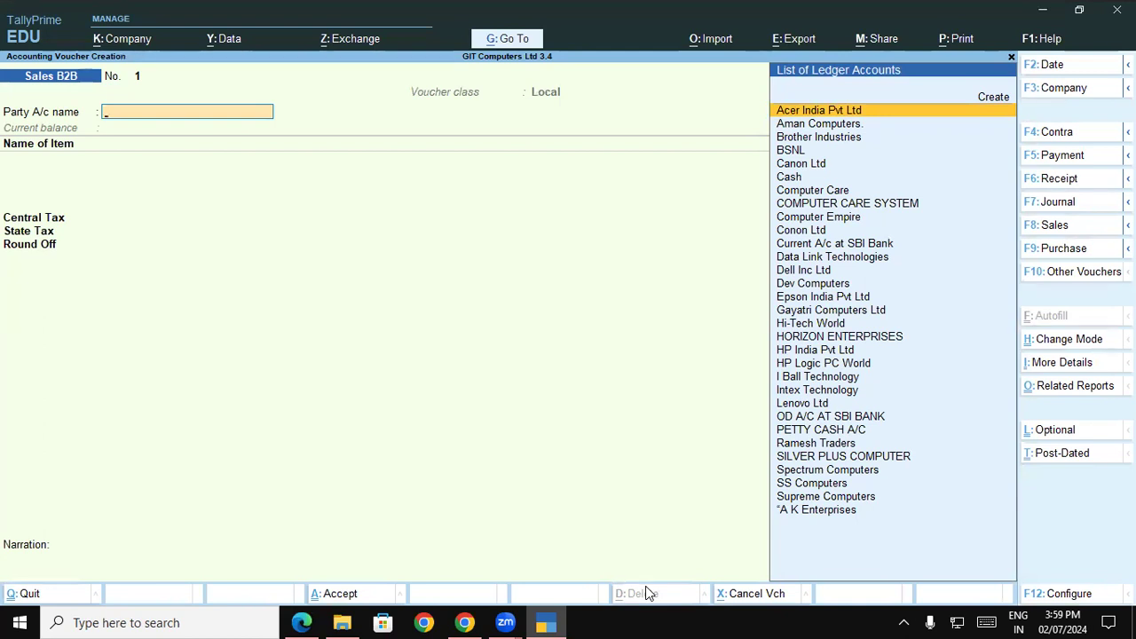
Underline the quantity of Busy 18 (Rel 5.2) Standard Edition in the PDF notes and return to TallyPrime
{"action": "left_click", "coordinate": [822, 7]}
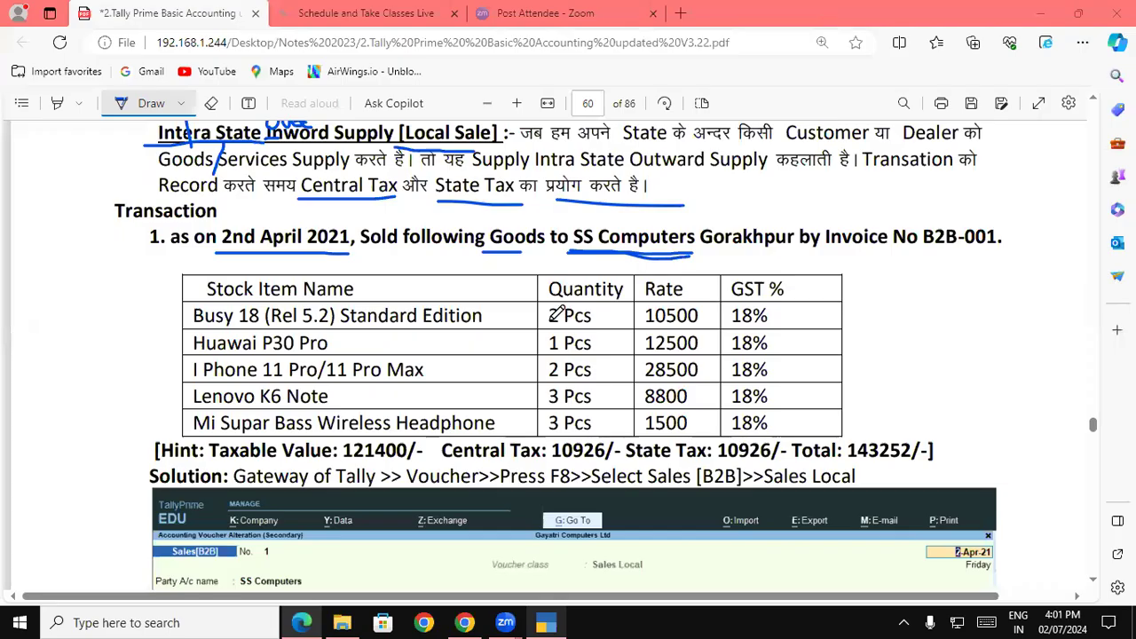
{"action": "left_click_drag", "start_coordinate": [547, 324], "coordinate": [570, 326]}
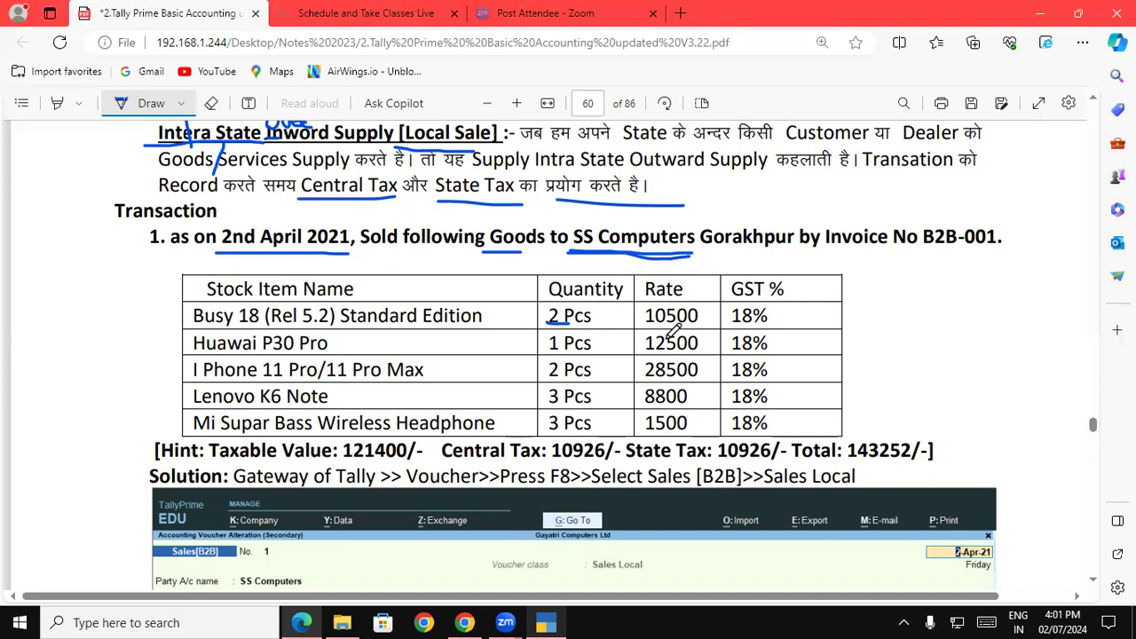
{"action": "key", "text": "alt+Tab"}
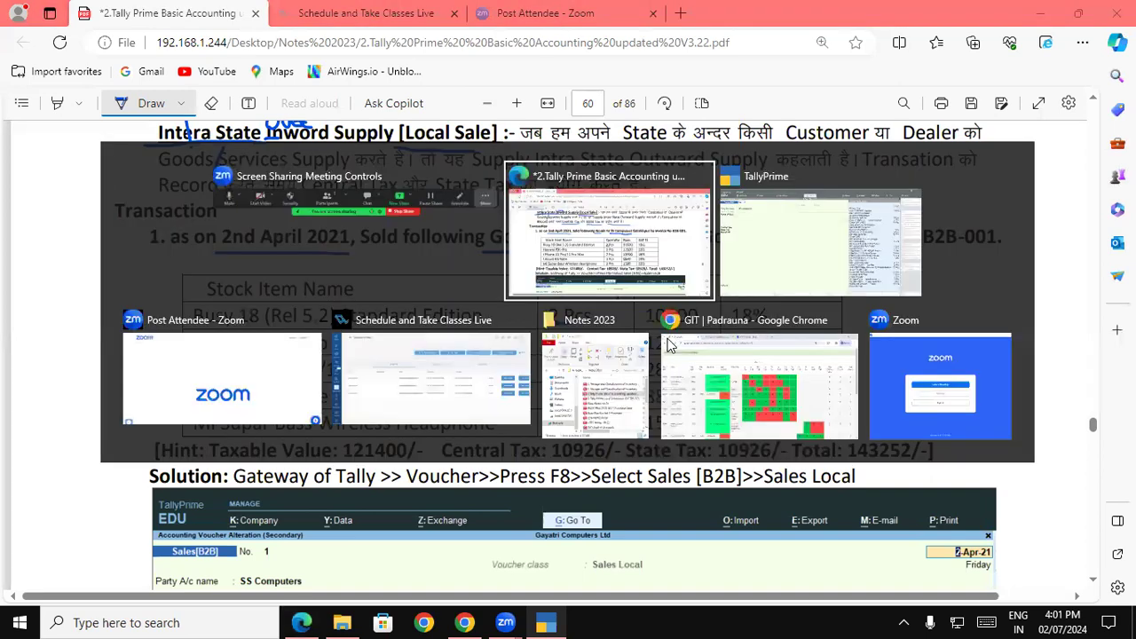
{"action": "key", "text": "alt+Tab"}
Add Busy 18 (Rel 5.2) Standard Edition to the SS Computers voucher, allocating 2 Pcs from the Shop godown
{"action": "type", "text": "b"}
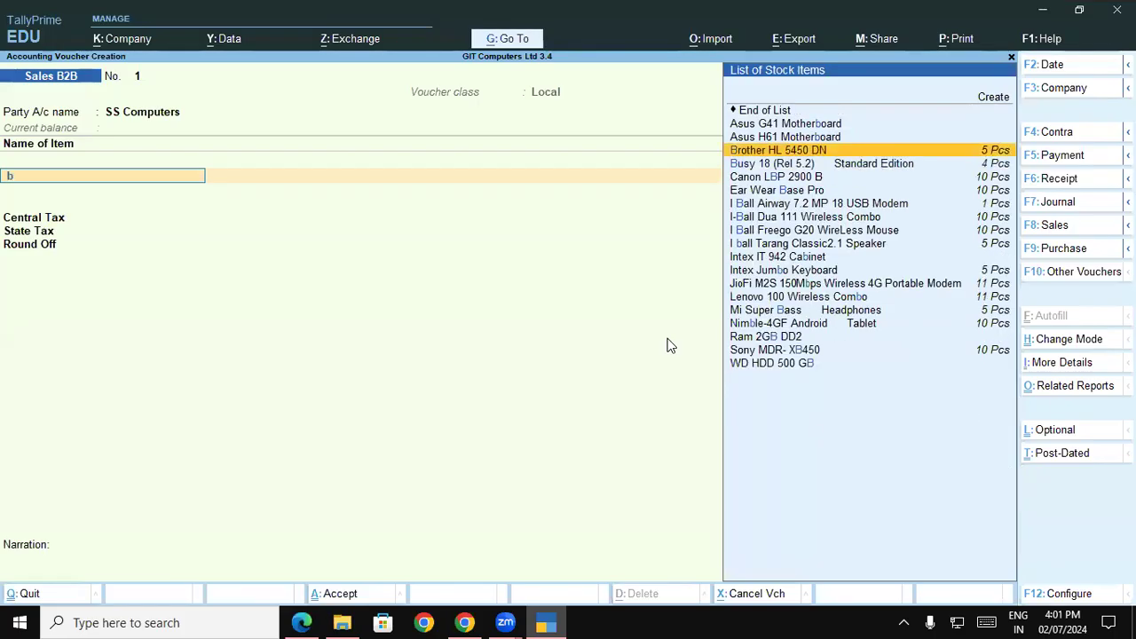
{"action": "key", "text": "Down"}
{"action": "key", "text": "Return"}
{"action": "key", "text": "Return"}
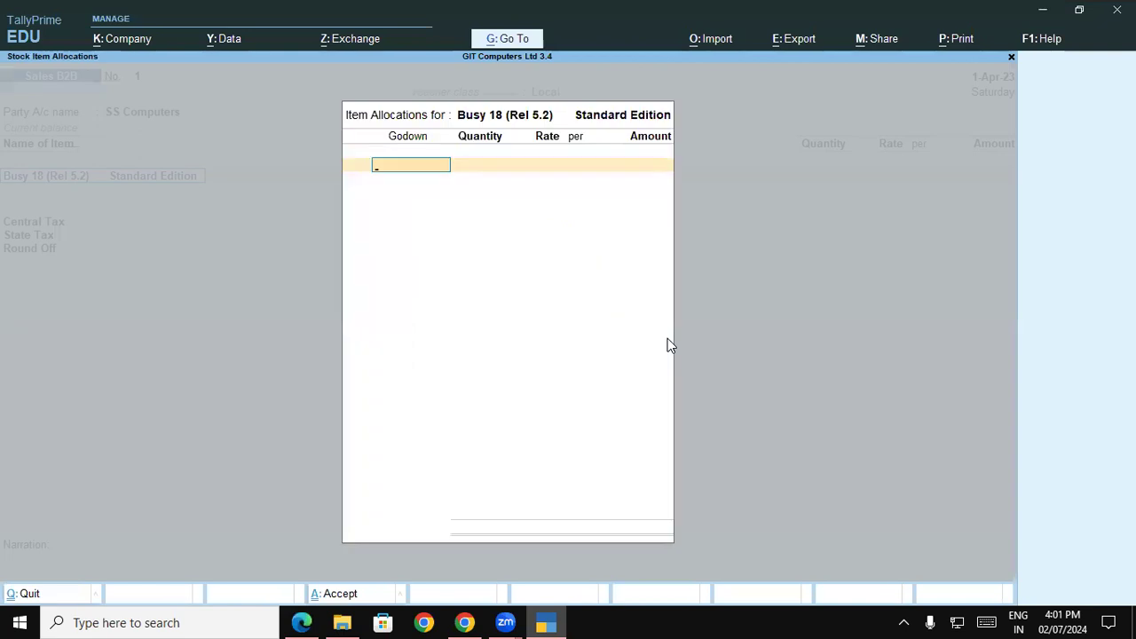
{"action": "key", "text": "Return"}
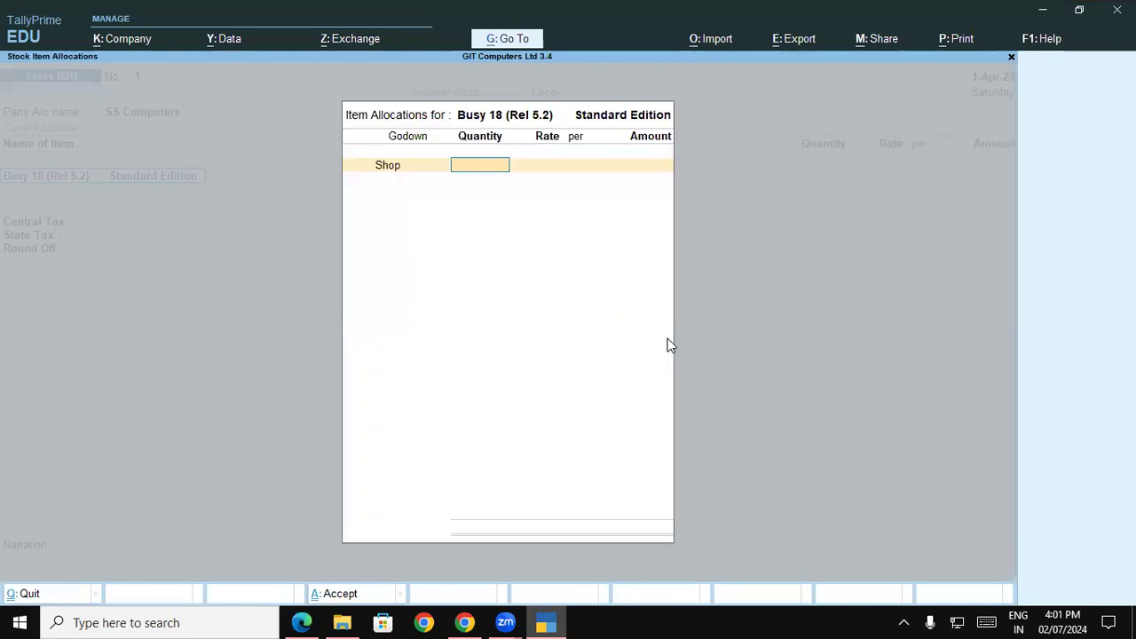
{"action": "key", "text": "Return"}
Check the rate of Busy 18 (Rel 5.2) Standard Edition in the PDF notes and set it to 10500 in TallyPrime's item allocation
{"action": "key", "text": "alt+Tab"}
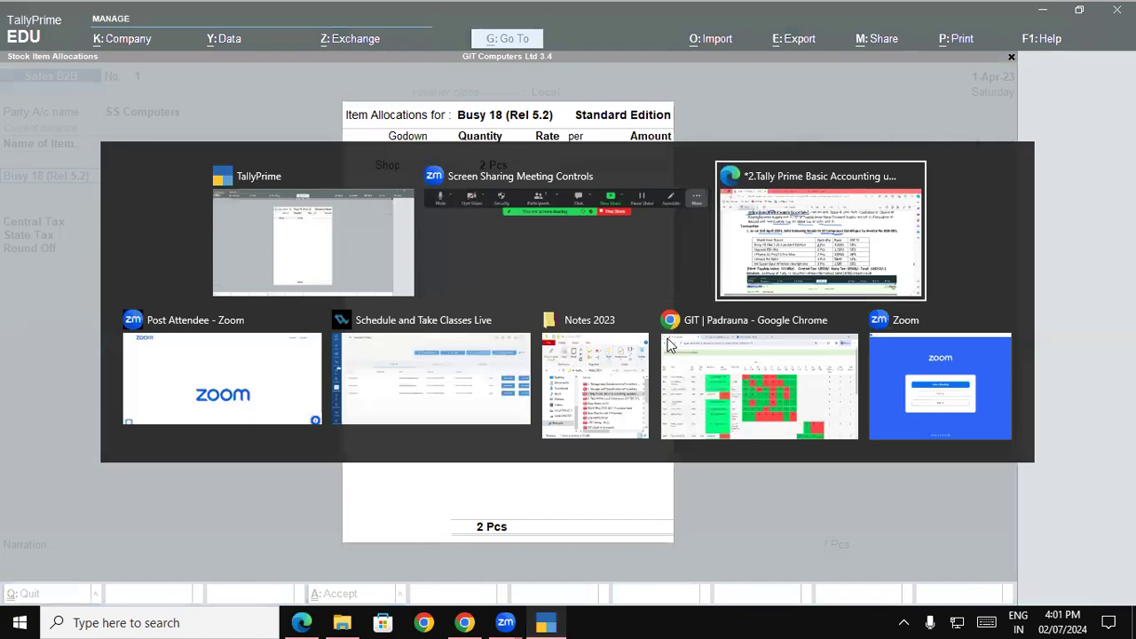
{"action": "key", "text": "alt+Tab"}
{"action": "key", "text": "alt+Tab"}
{"action": "key", "text": "alt+Tab"}
{"action": "key", "text": "alt+Tab"}
{"action": "key", "text": "alt+Tab"}
{"action": "key", "text": "alt+Tab"}
{"action": "key", "text": "alt+Tab"}
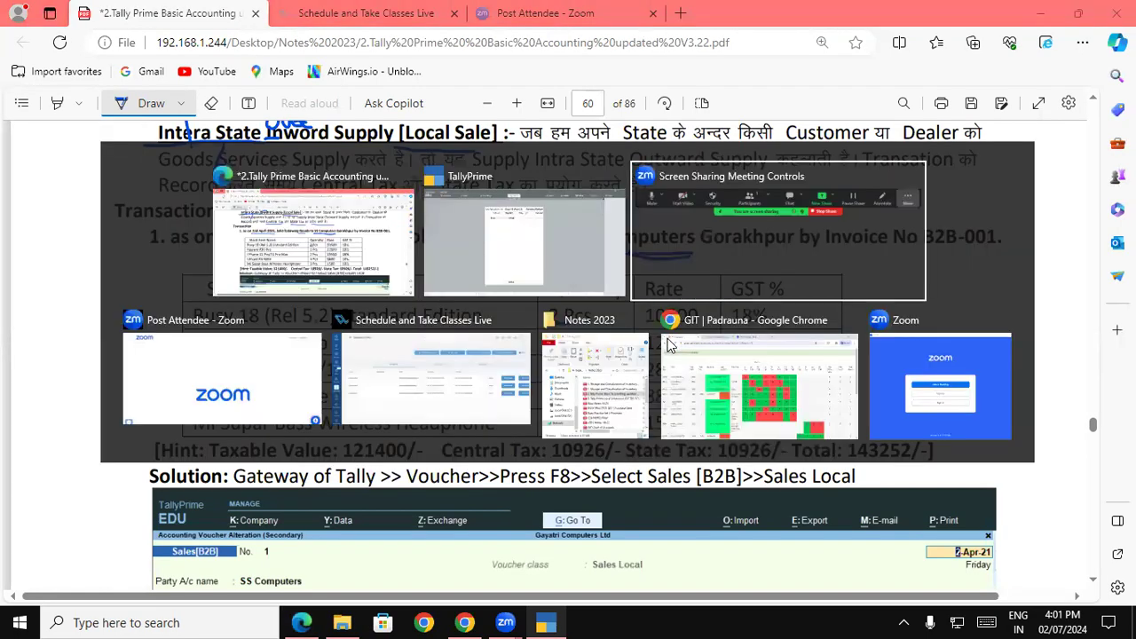
{"action": "key", "text": "alt+Tab"}
{"action": "key", "text": "alt+Tab"}
{"action": "key", "text": "alt+Tab"}
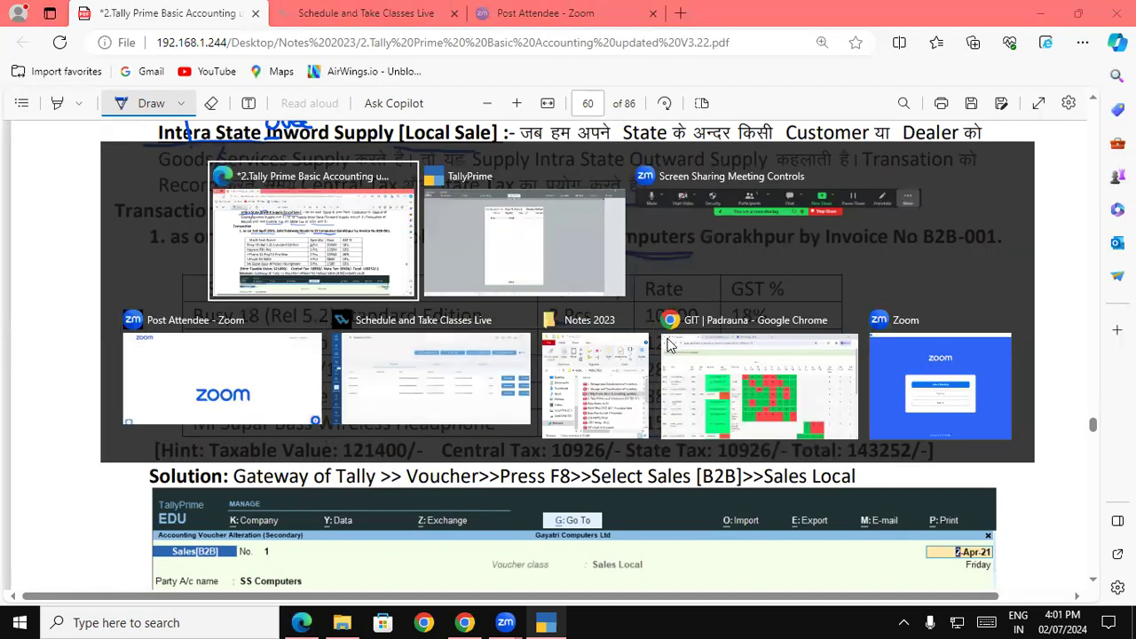
{"action": "type", "text": "10500"}
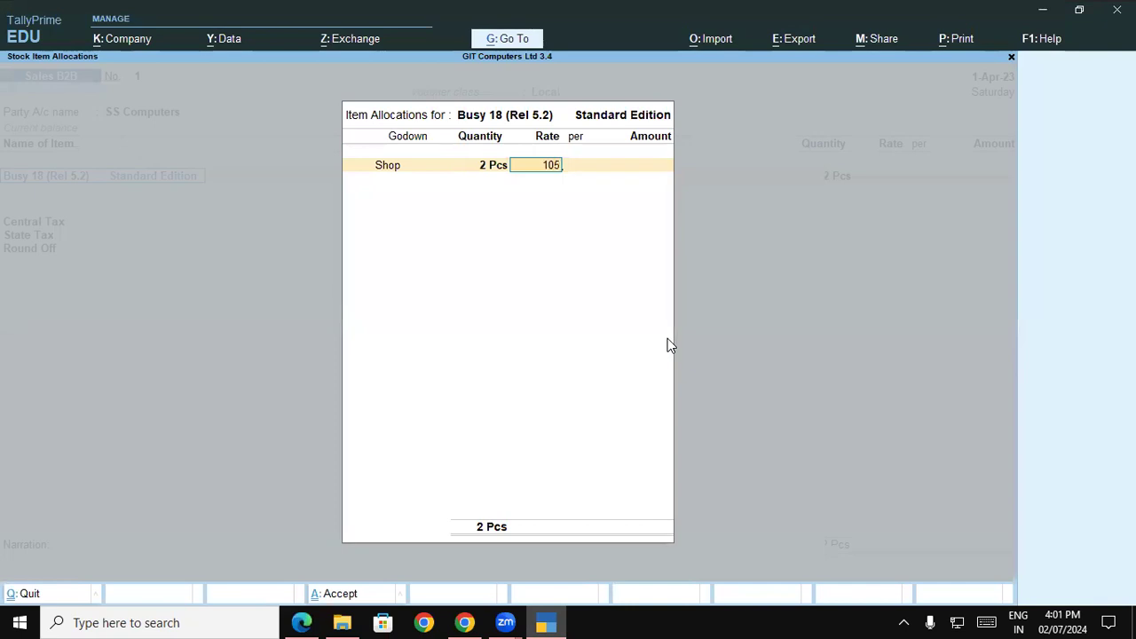
{"action": "key", "text": "Return"}
{"action": "key", "text": "Return"}
{"action": "key", "text": "Return"}
{"action": "key", "text": "Return"}
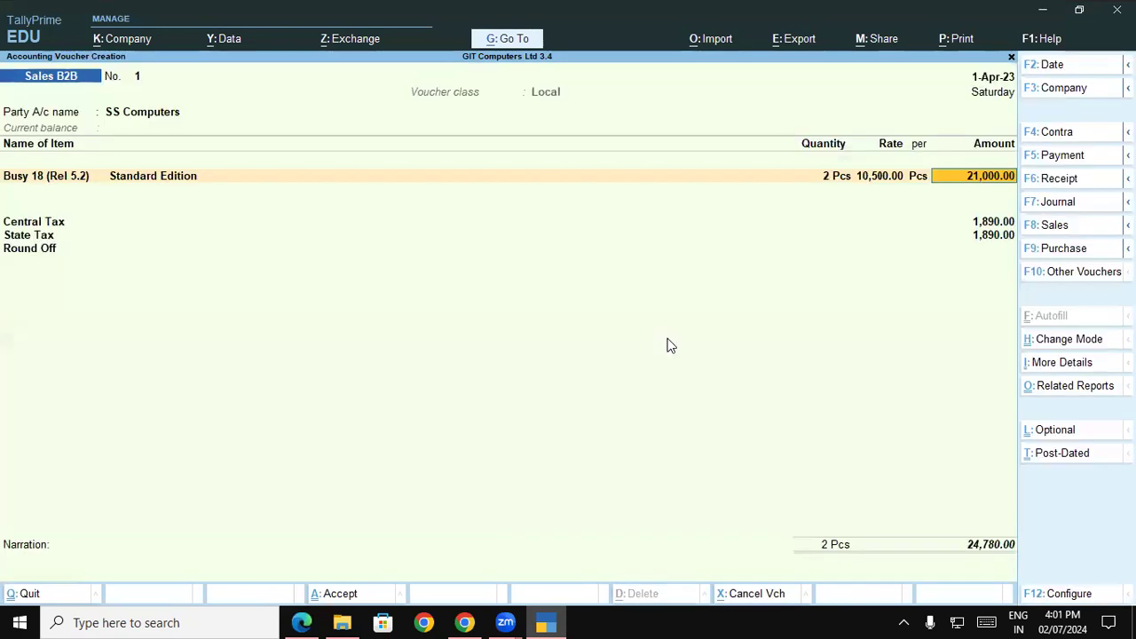
{"action": "key", "text": "Return"}
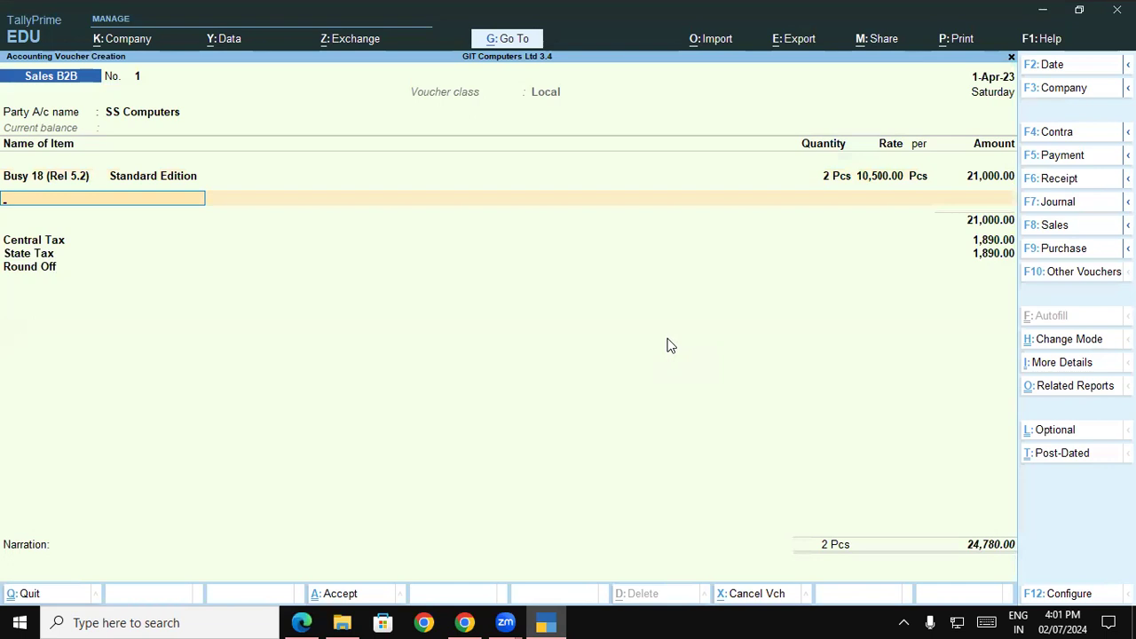
Check the second item in the PDF notes, return to TallyPrime and add Huawei P30 Pro to the voucher without a description
{"action": "key", "text": "alt+Tab"}
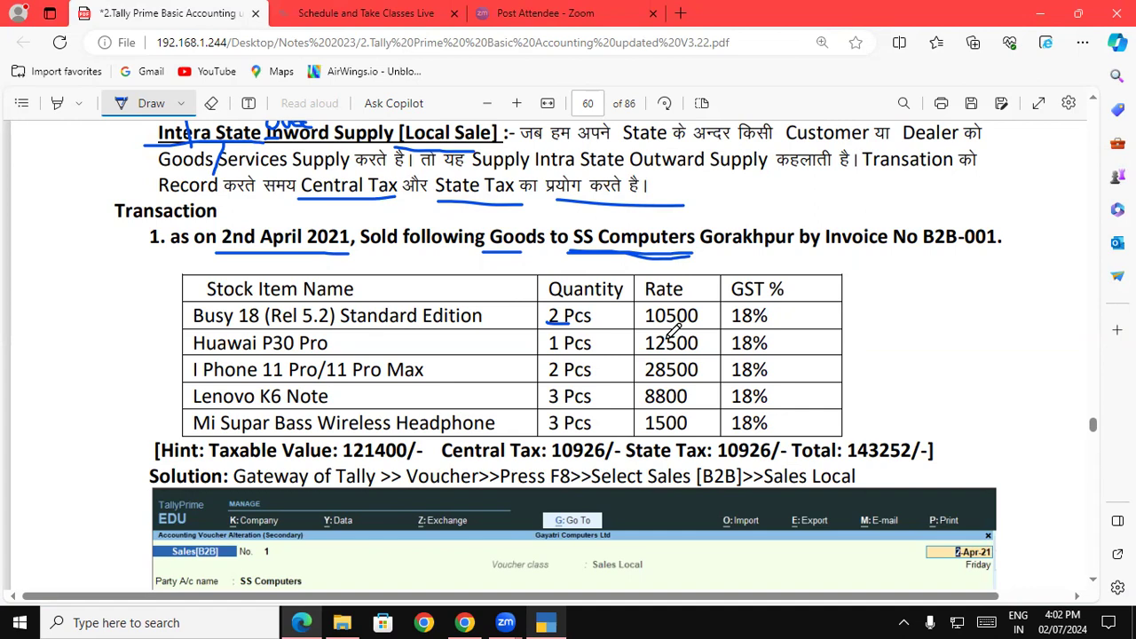
{"action": "key", "text": "alt+Tab"}
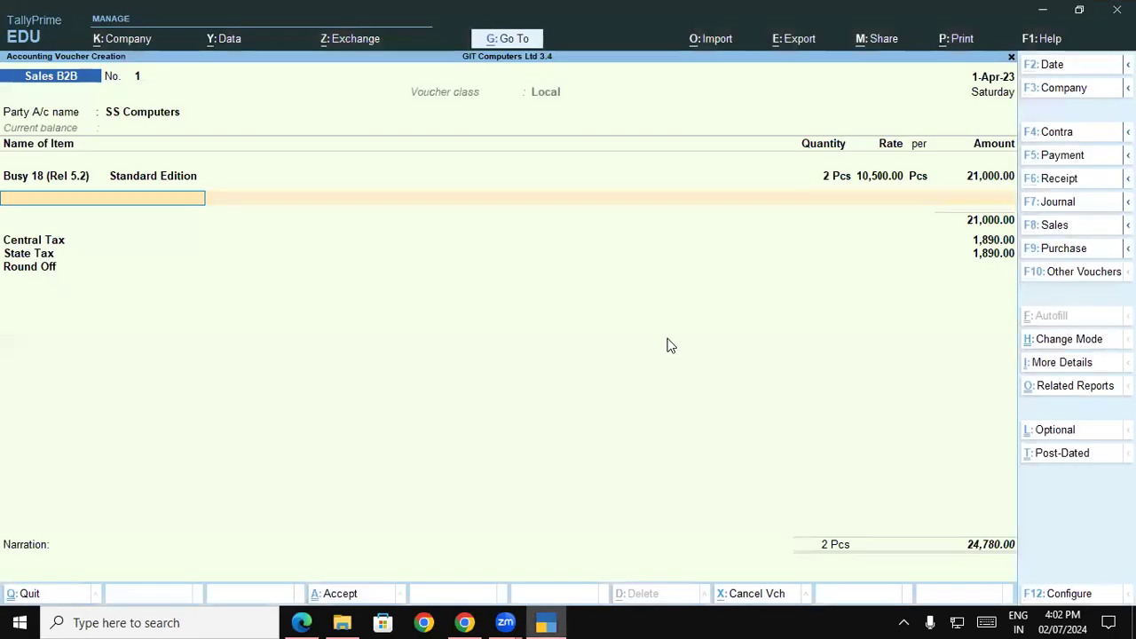
{"action": "type", "text": "H"}
{"action": "key", "text": "Down"}
{"action": "key", "text": "Down"}
{"action": "key", "text": "Down"}
{"action": "key", "text": "Down"}
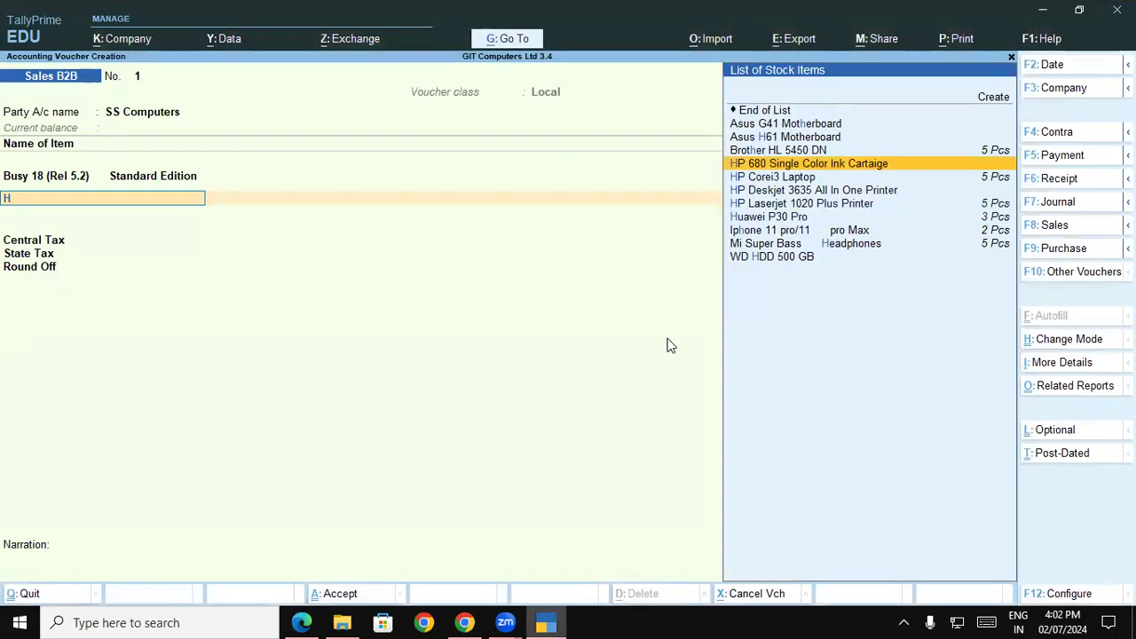
{"action": "key", "text": "Down"}
{"action": "key", "text": "Return"}
{"action": "key", "text": "Return"}
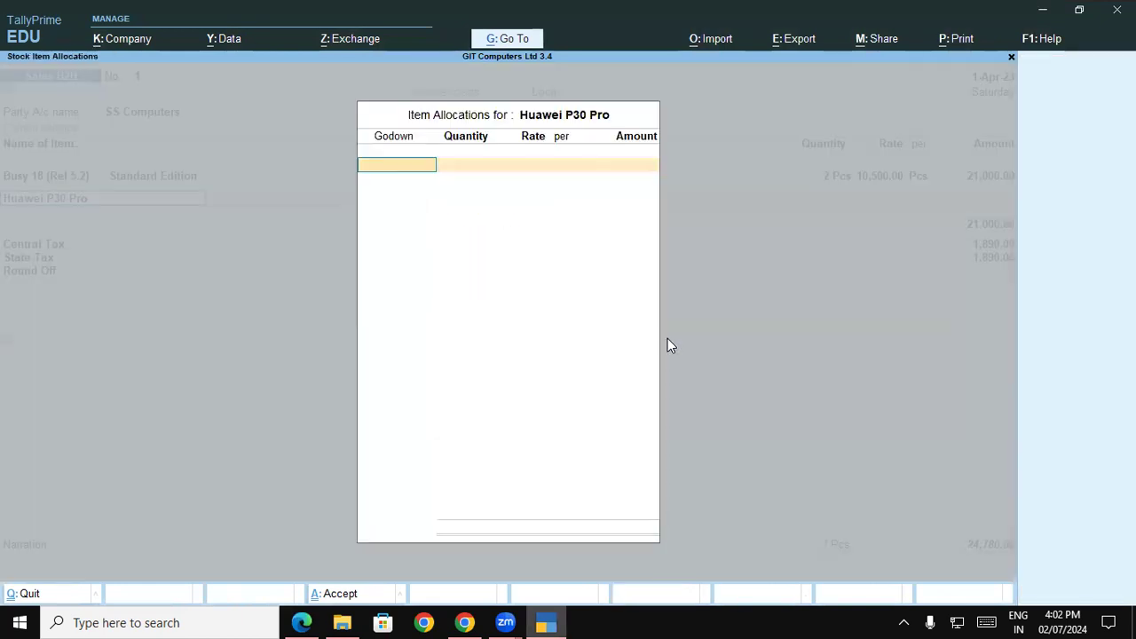
Allocate 1 Pcs of Huawei P30 Pro from the Shop godown at a rate of 12500, checking the rate in the PDF notes
{"action": "key", "text": "Down"}
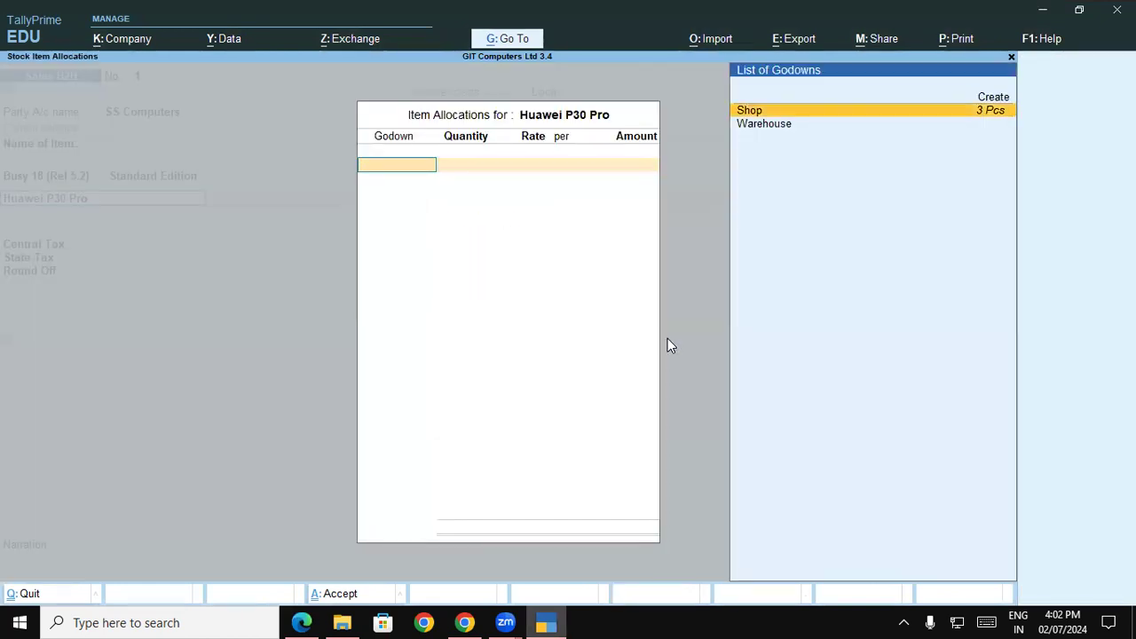
{"action": "key", "text": "Return"}
{"action": "type", "text": "1 Pcs"}
{"action": "key", "text": "Return"}
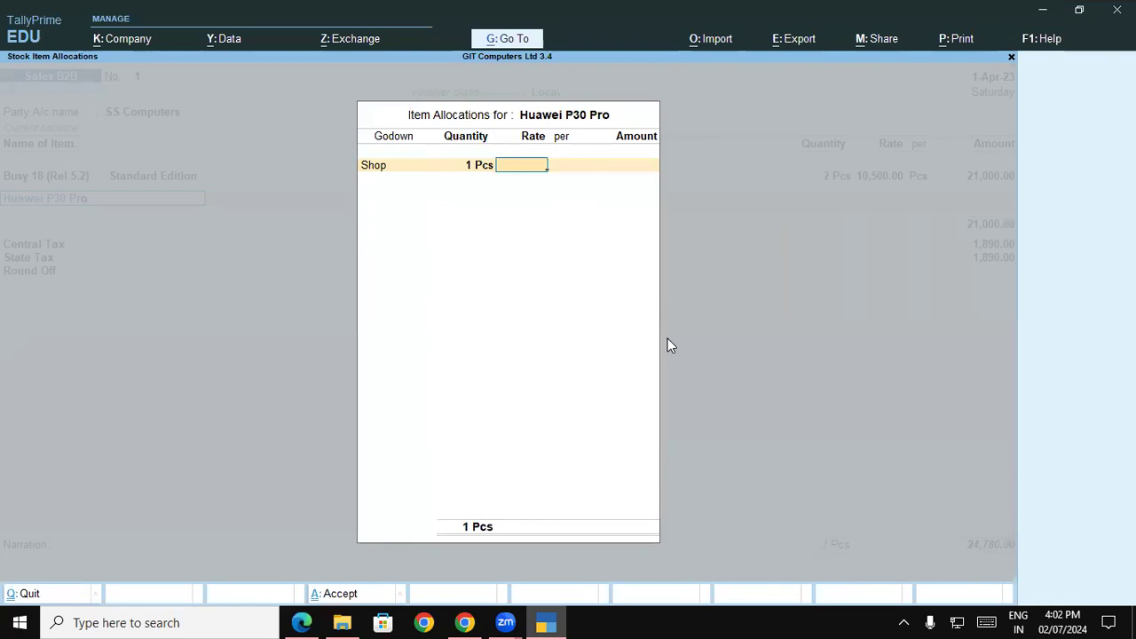
{"action": "key", "text": "alt+Tab"}
{"action": "key", "text": "alt+Tab"}
{"action": "type", "text": "12500"}
{"action": "key", "text": "Return"}
{"action": "key", "text": "Return"}
{"action": "key", "text": "Return"}
{"action": "key", "text": "Return"}
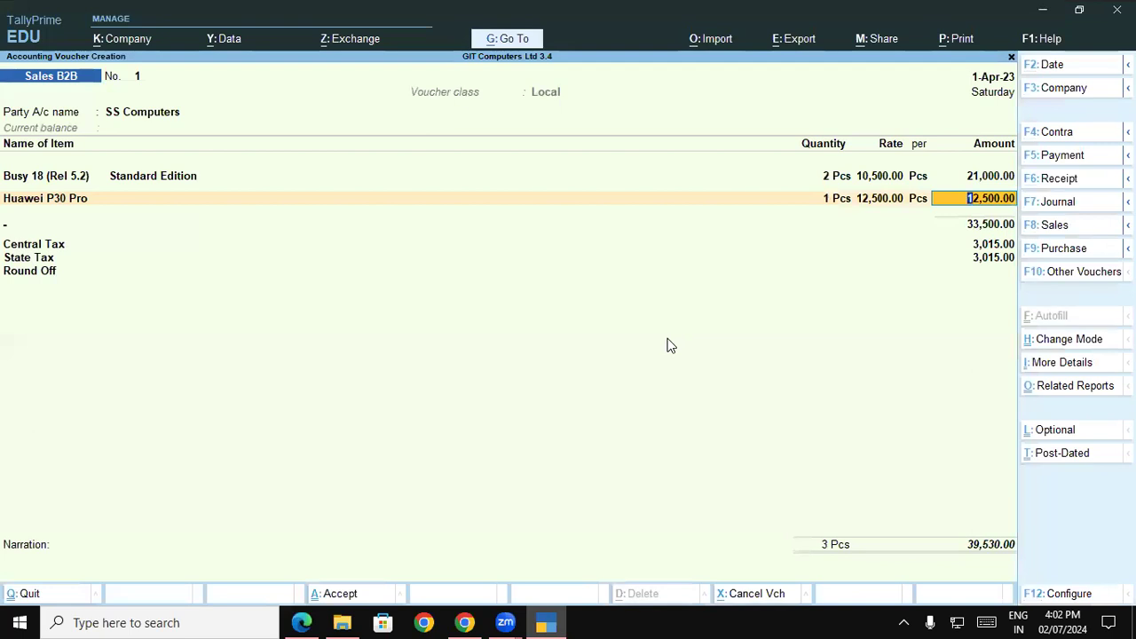
{"action": "key", "text": "Return"}
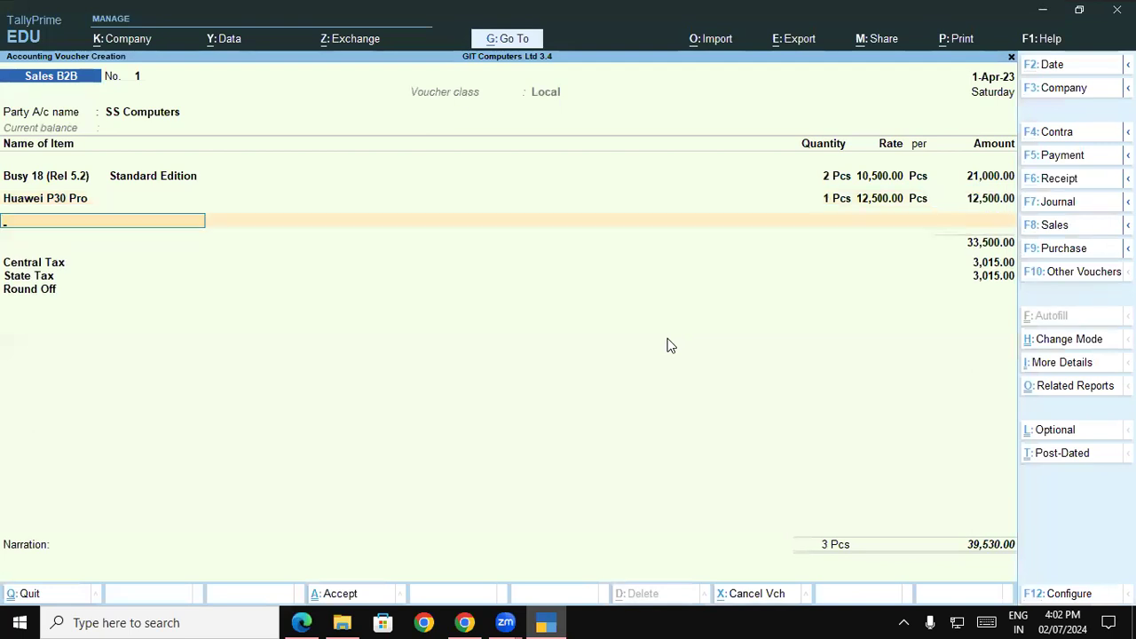
Check the third item in the PDF notes and add Iphone 11 pro/11 pro Max to the TallyPrime voucher without a description
{"action": "key", "text": "alt+Tab"}
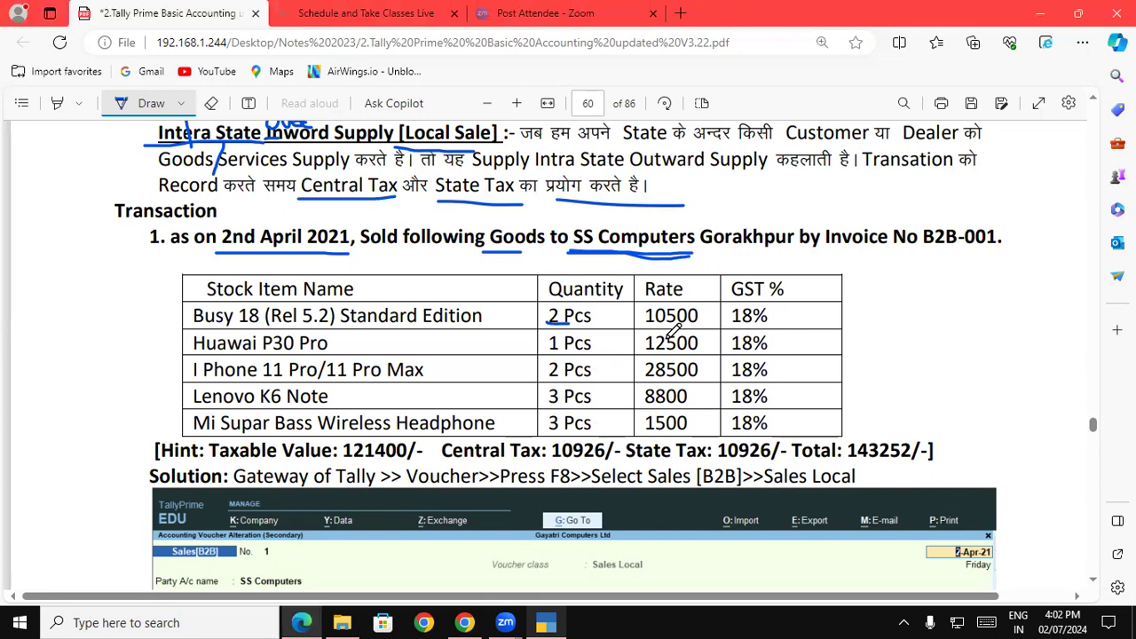
{"action": "key", "text": "alt+Tab"}
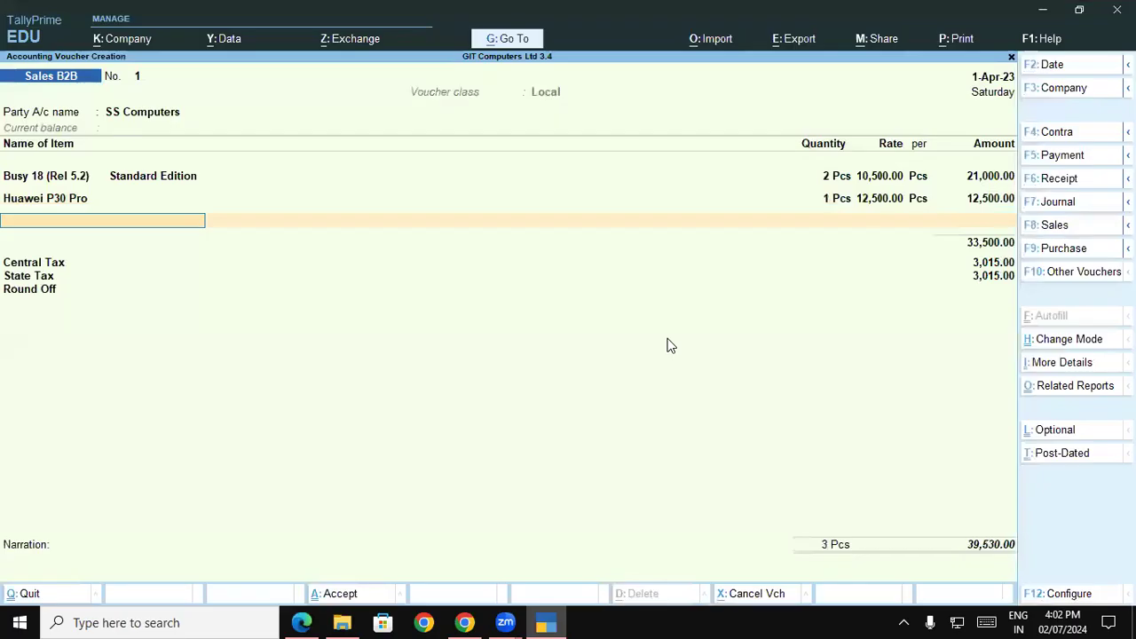
{"action": "type", "text": "I"}
{"action": "key", "text": "Down"}
{"action": "key", "text": "Down"}
{"action": "key", "text": "Down"}
{"action": "key", "text": "Down"}
{"action": "key", "text": "Down"}
{"action": "key", "text": "Down"}
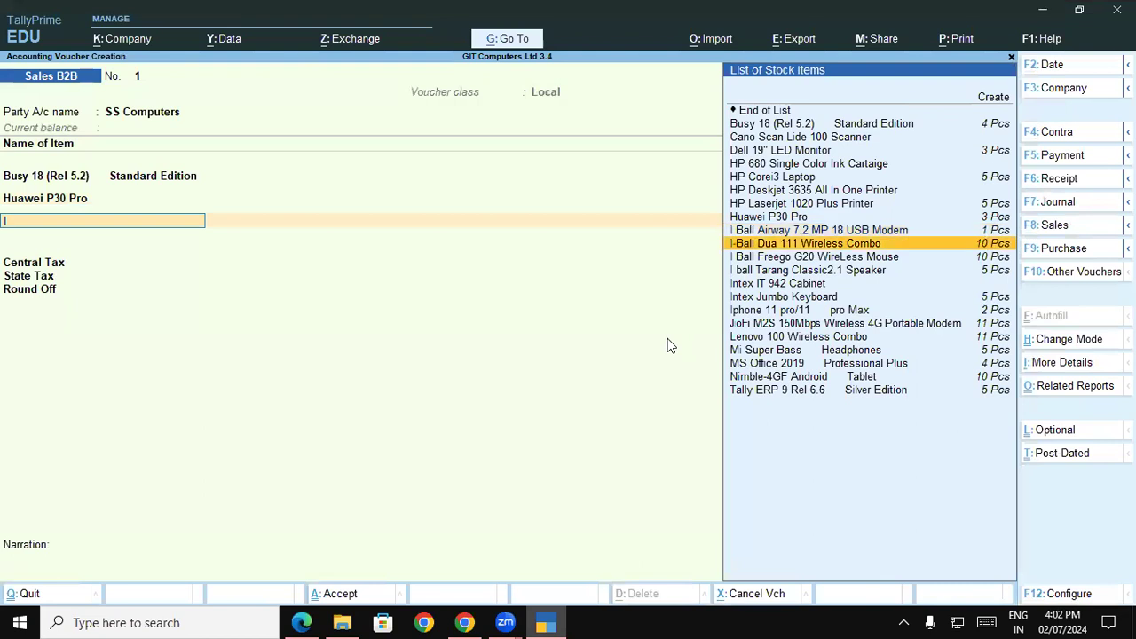
{"action": "key", "text": "Return"}
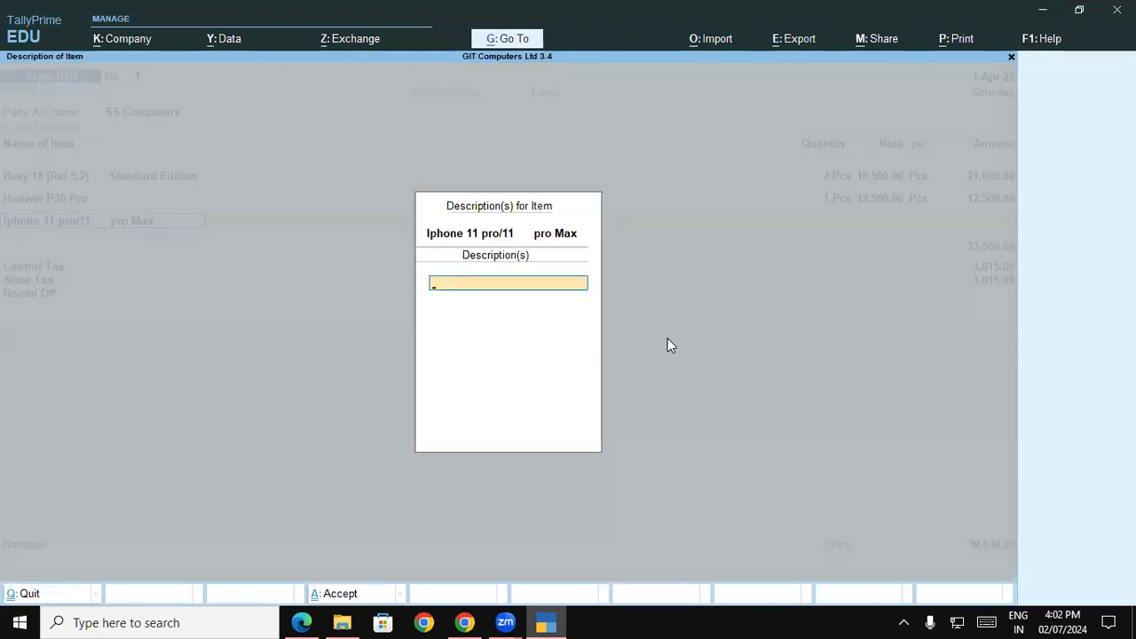
{"action": "key", "text": "Return"}
Allocate 2 Pcs of Iphone 11 pro/11 pro Max from the Warehouse godown
{"action": "key", "text": "Down"}
{"action": "key", "text": "Down"}
{"action": "key", "text": "Down"}
{"action": "key", "text": "Return"}
{"action": "key", "text": "Return"}
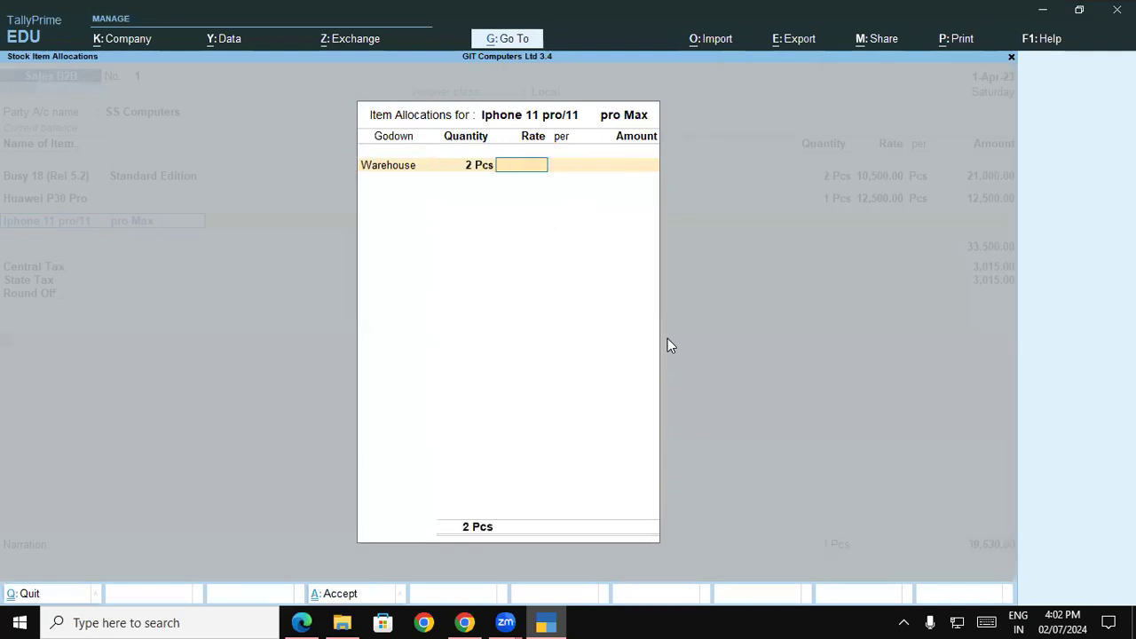
Set the Iphone 11 pro/11 pro Max rate to 28500 per the PDF notes and accept its allocation
{"action": "key", "text": "alt+Tab"}
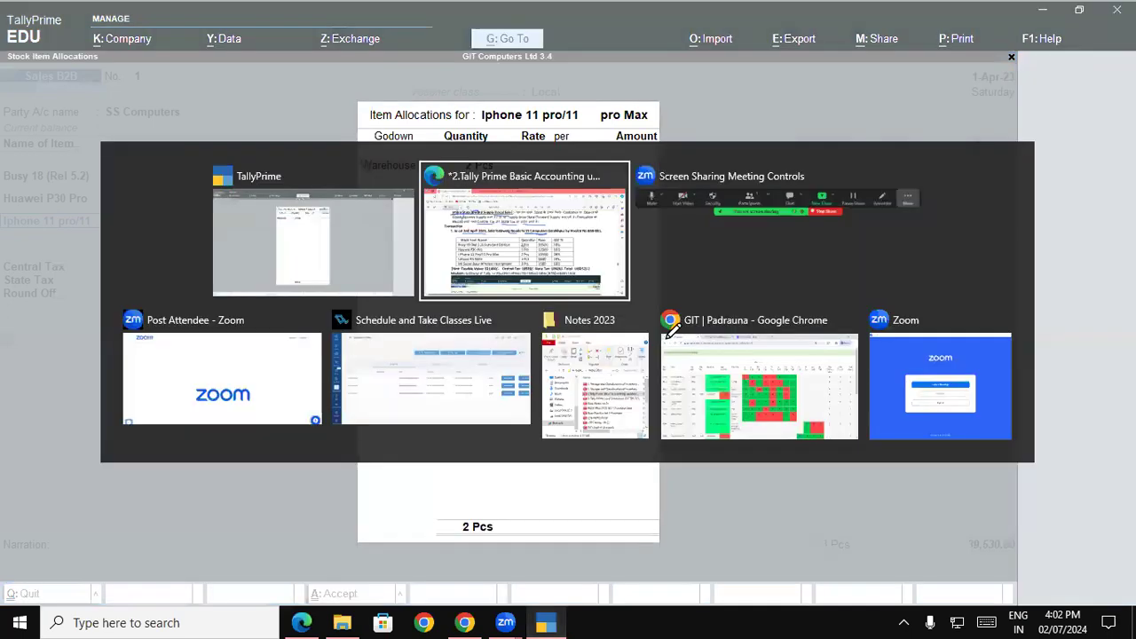
{"action": "key", "text": "alt+Tab"}
{"action": "type", "text": "28500"}
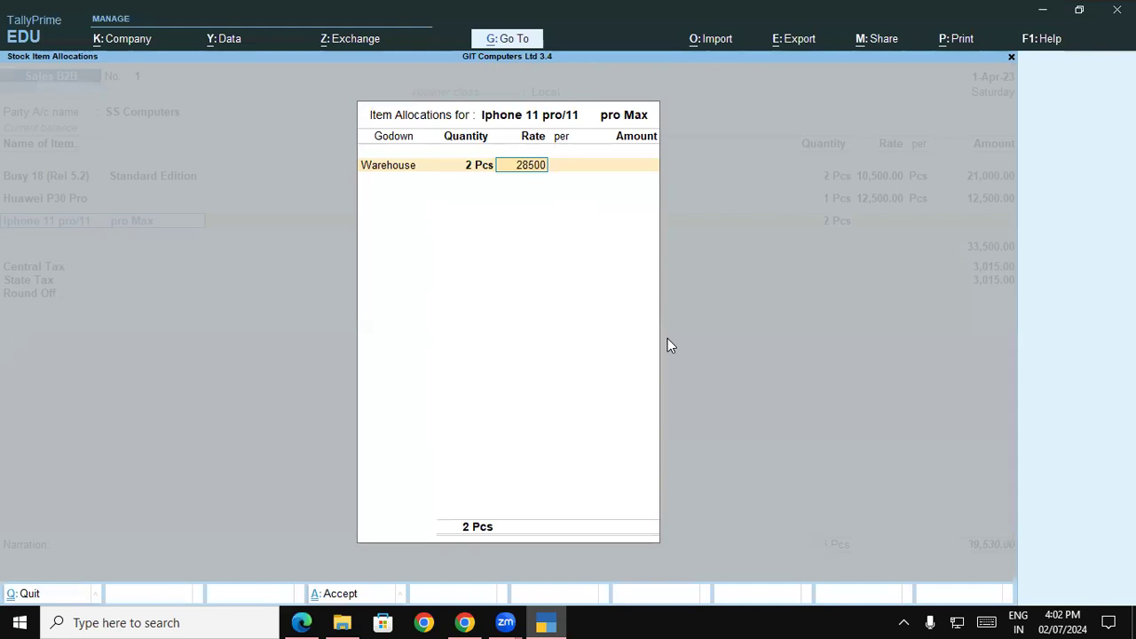
{"action": "key", "text": "Return"}
{"action": "key", "text": "Return"}
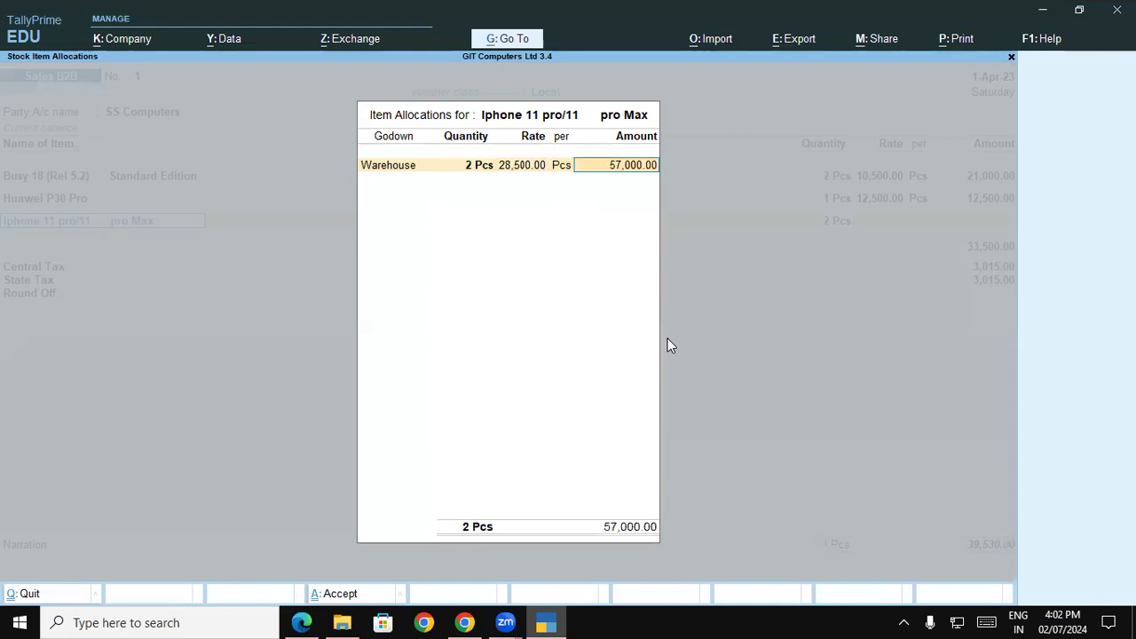
{"action": "key", "text": "alt+Tab"}
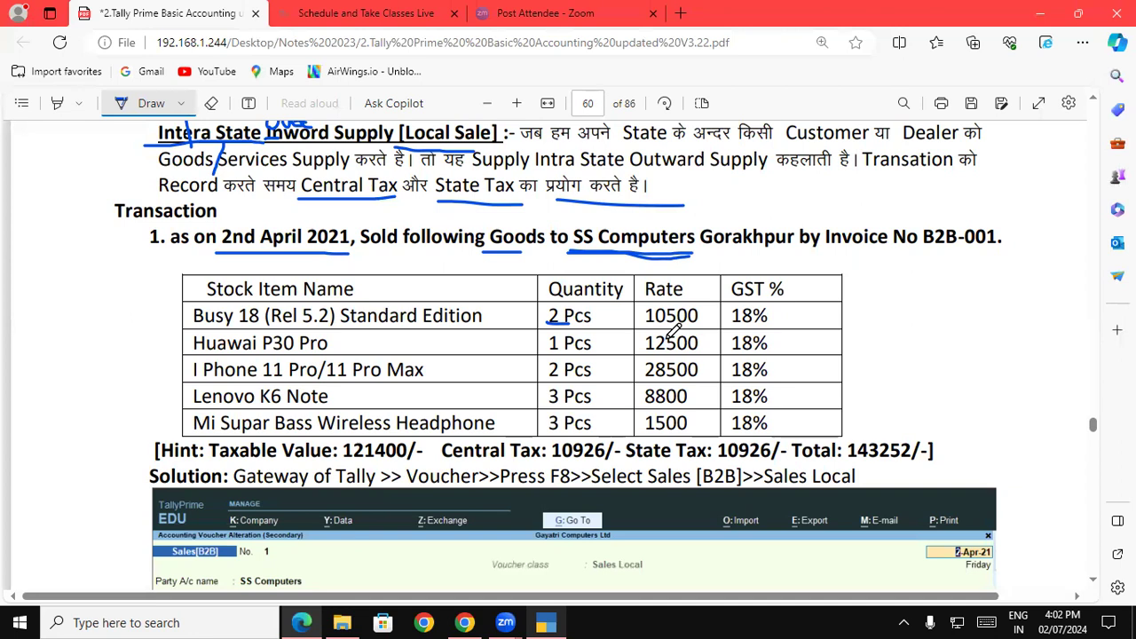
{"action": "key", "text": "alt+Tab"}
{"action": "key", "text": "Return"}
{"action": "key", "text": "Return"}
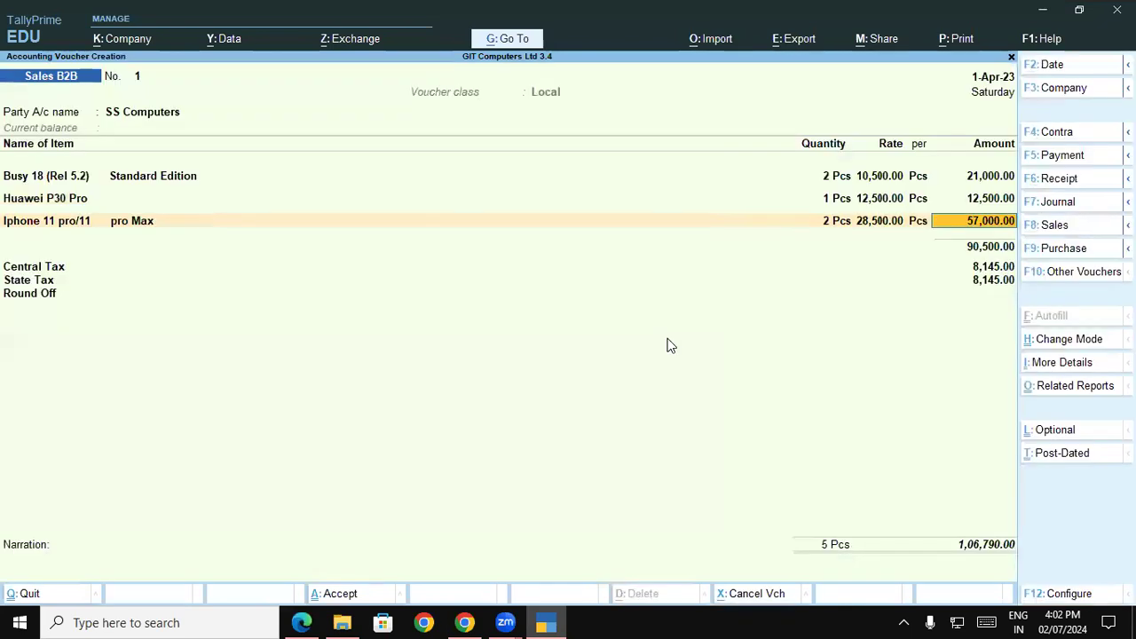
{"action": "key", "text": "Return"}
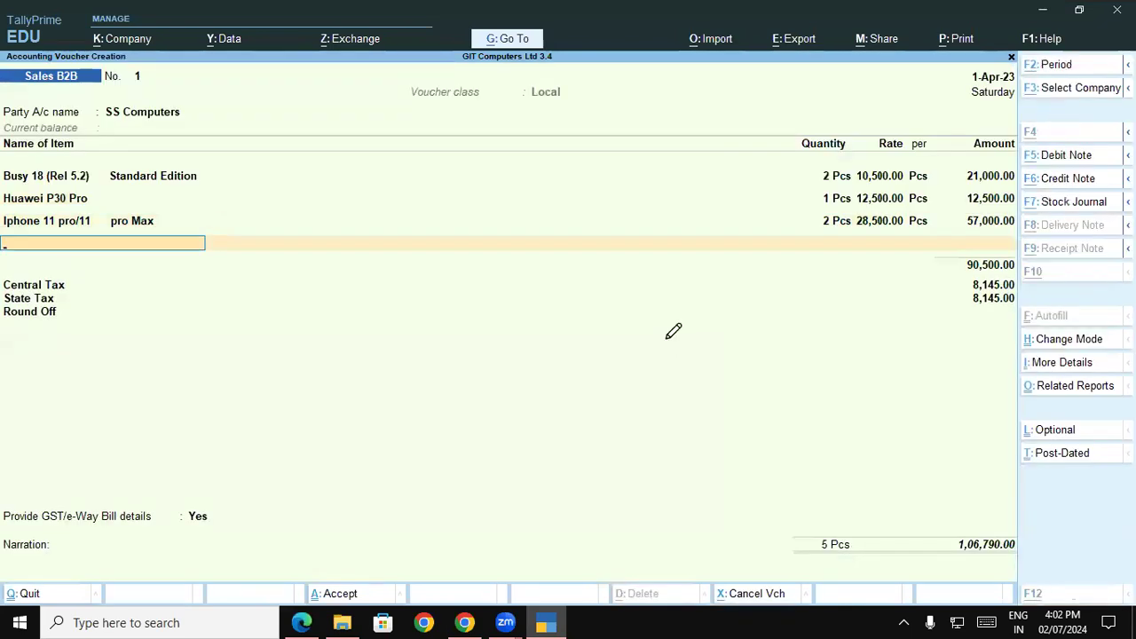
Check the fourth item in the PDF notes and add Lenovo k6 Note to the TallyPrime voucher without a description
{"action": "key", "text": "alt+Tab"}
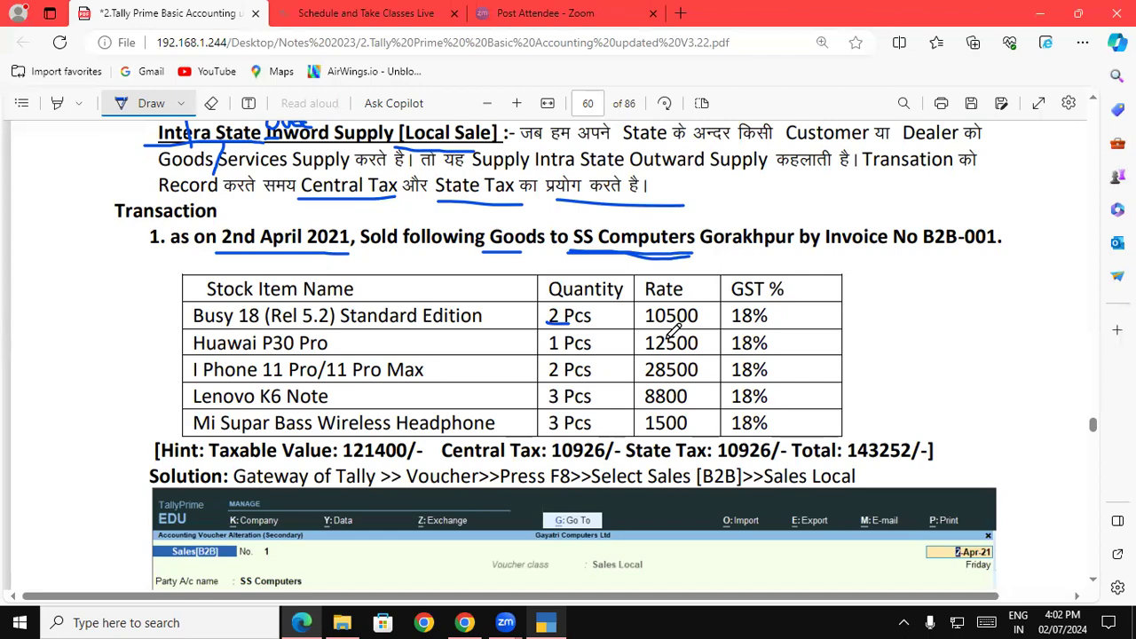
{"action": "key", "text": "alt+Tab"}
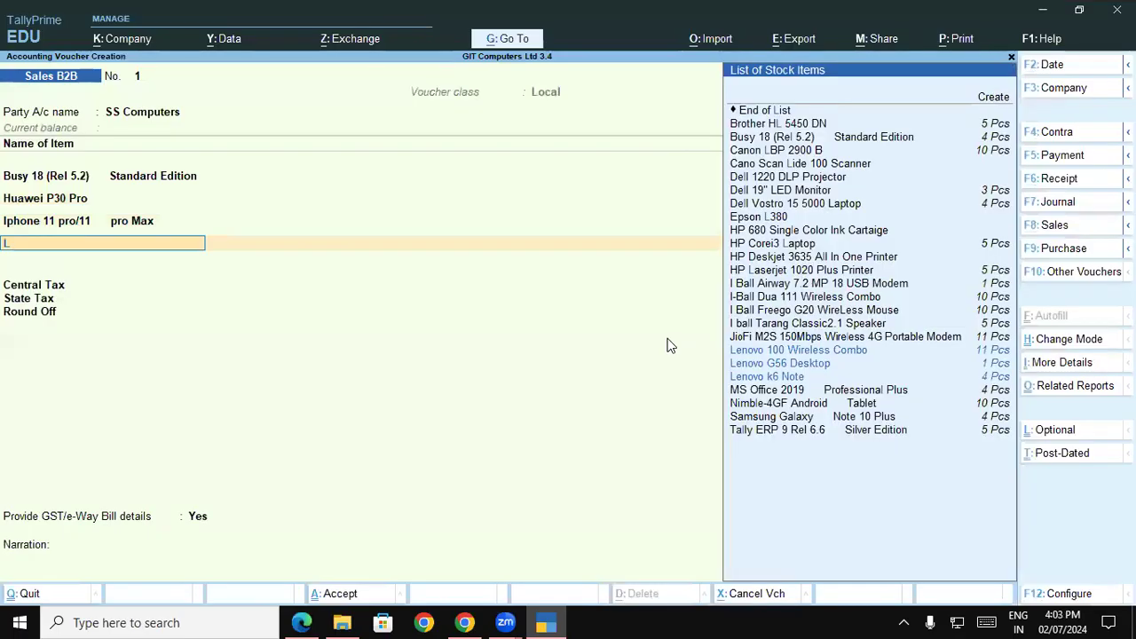
{"action": "type", "text": "L"}
{"action": "key", "text": "Down"}
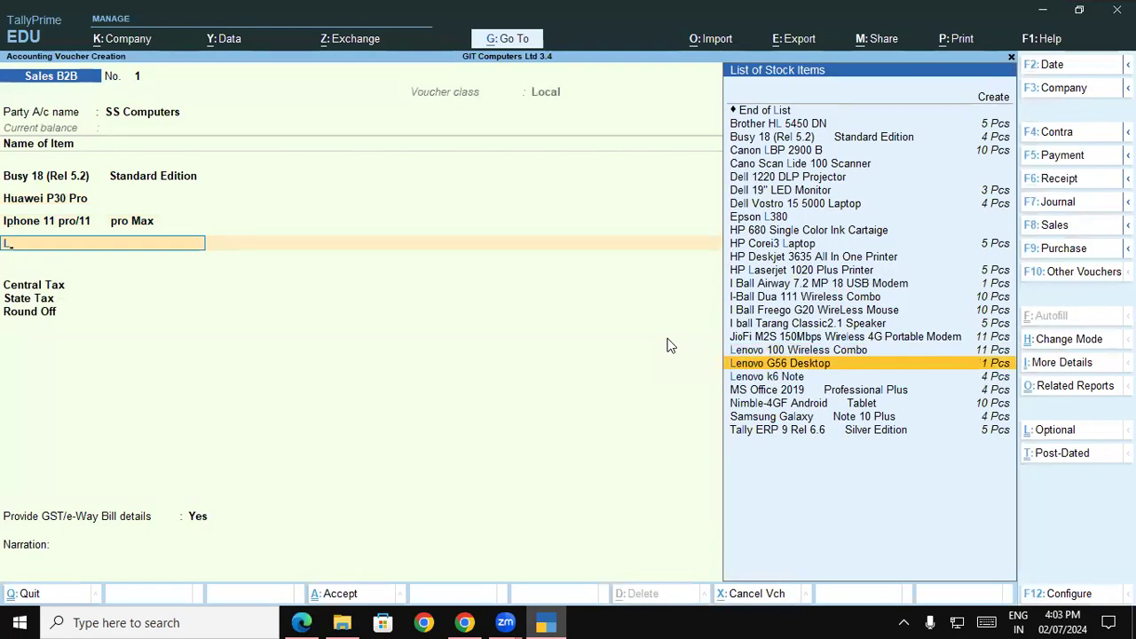
{"action": "key", "text": "Down"}
{"action": "key", "text": "Return"}
{"action": "key", "text": "Return"}
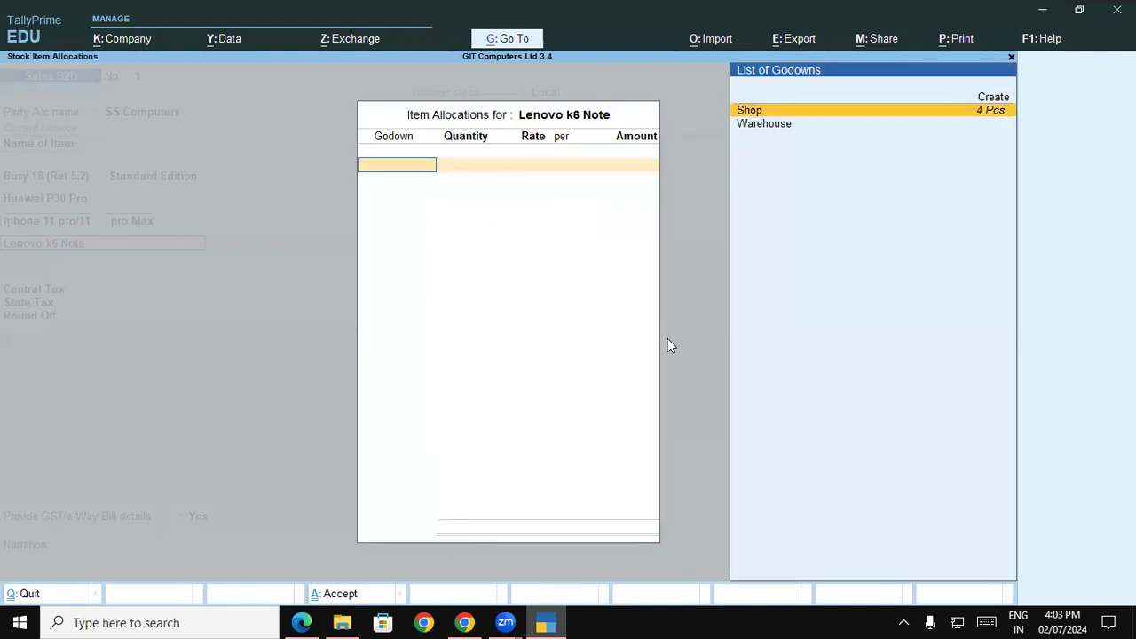
Allocate 3 Pcs of Lenovo k6 Note from the Shop godown at a rate of 8800, checking the figures in the PDF notes
{"action": "key", "text": "Return"}
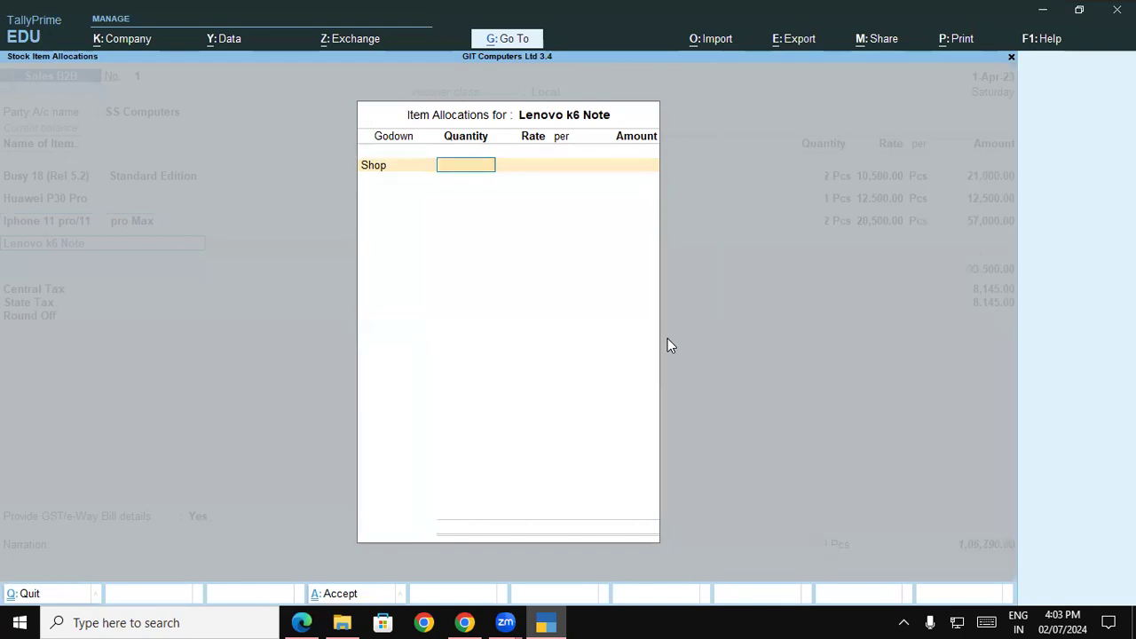
{"action": "key", "text": "alt+Tab"}
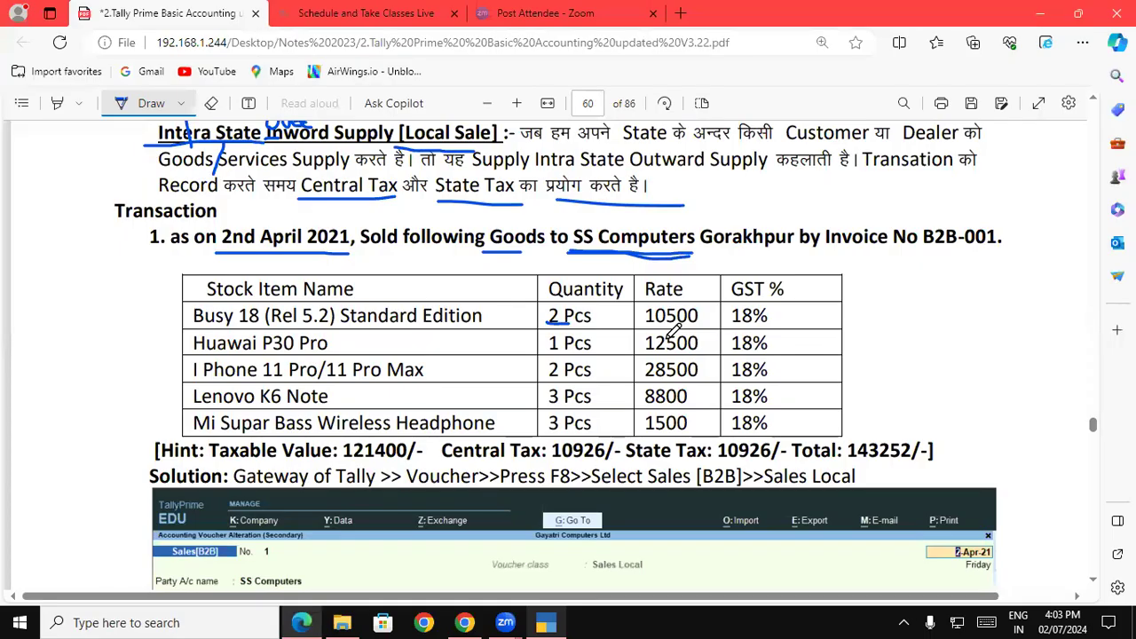
{"action": "key", "text": "alt+Tab"}
{"action": "type", "text": "3"}
{"action": "key", "text": "Return"}
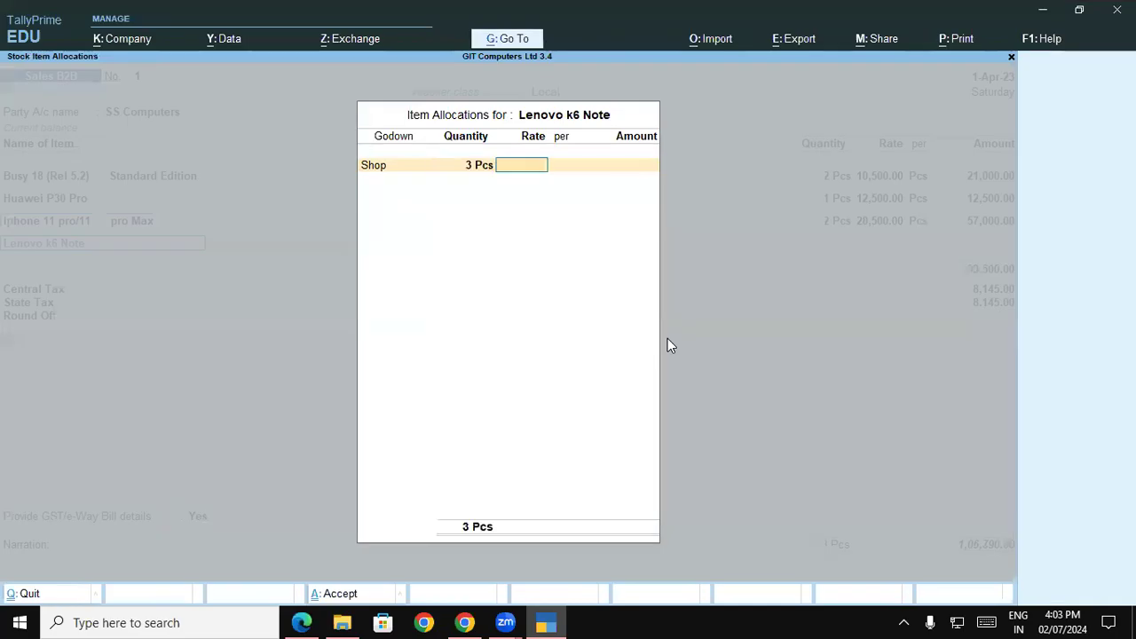
{"action": "type", "text": "8800"}
{"action": "key", "text": "Return"}
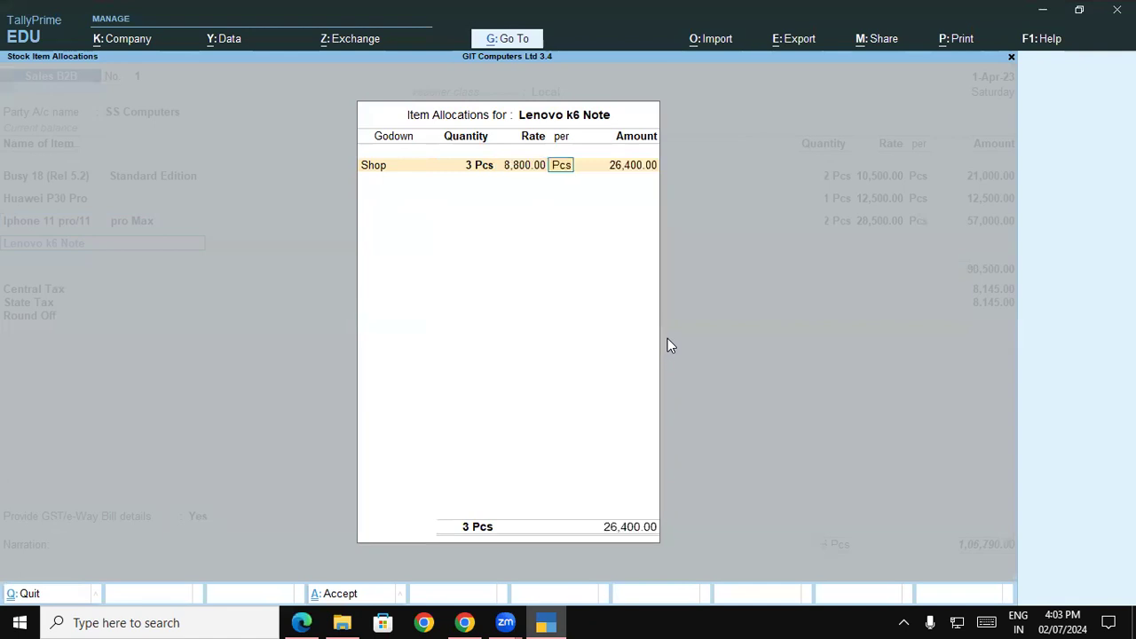
{"action": "key", "text": "Return"}
{"action": "key", "text": "Return"}
{"action": "key", "text": "Return"}
{"action": "key", "text": "Return"}
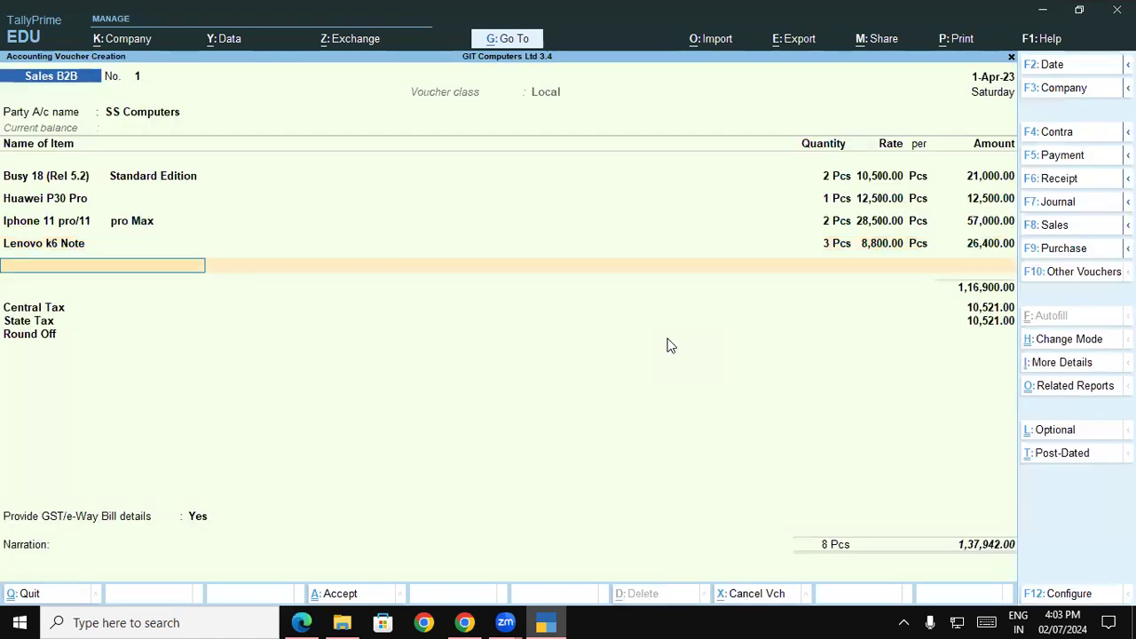
Check the fifth item in the PDF notes and add Mi Super Bass Headphones to the TallyPrime voucher without a description
{"action": "key", "text": "alt+Tab"}
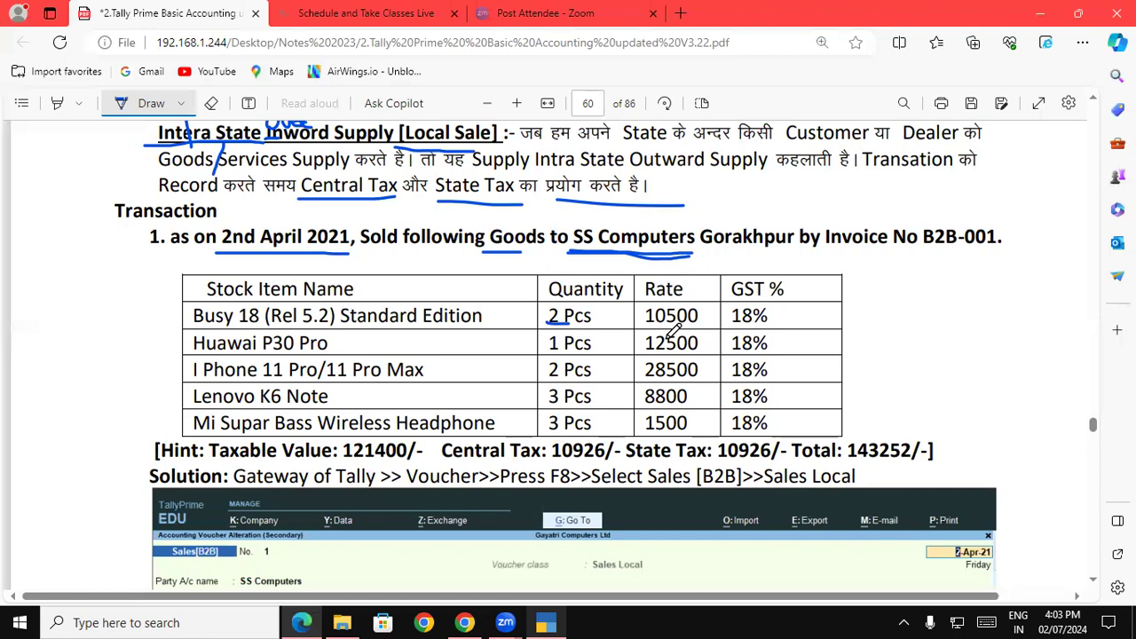
{"action": "key", "text": "alt+Tab"}
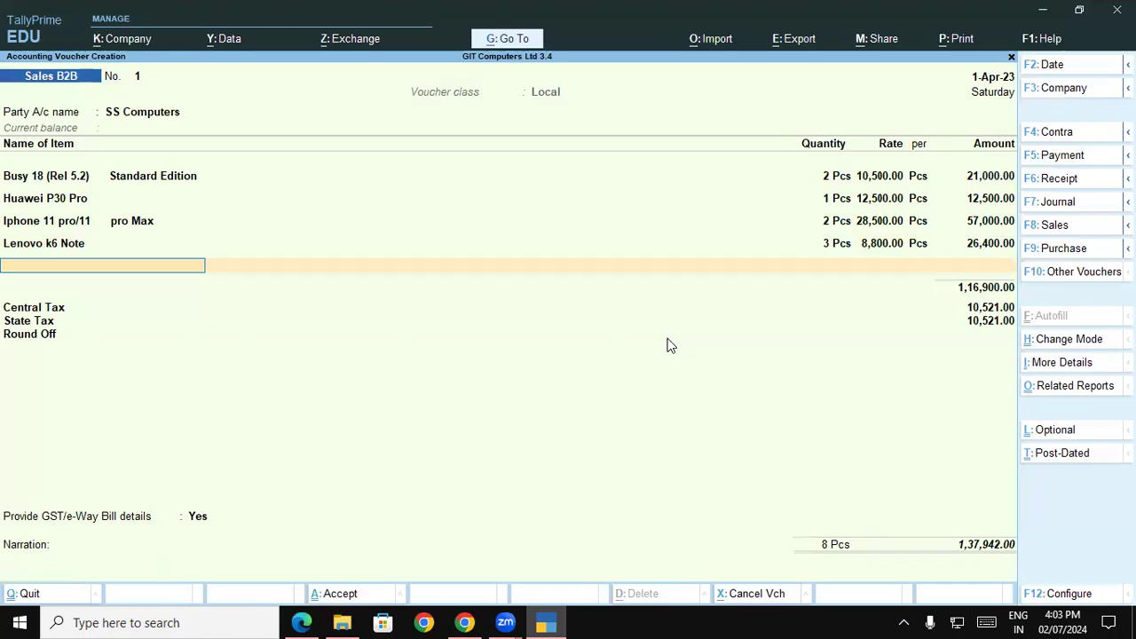
{"action": "type", "text": "Mi"}
{"action": "key", "text": "Return"}
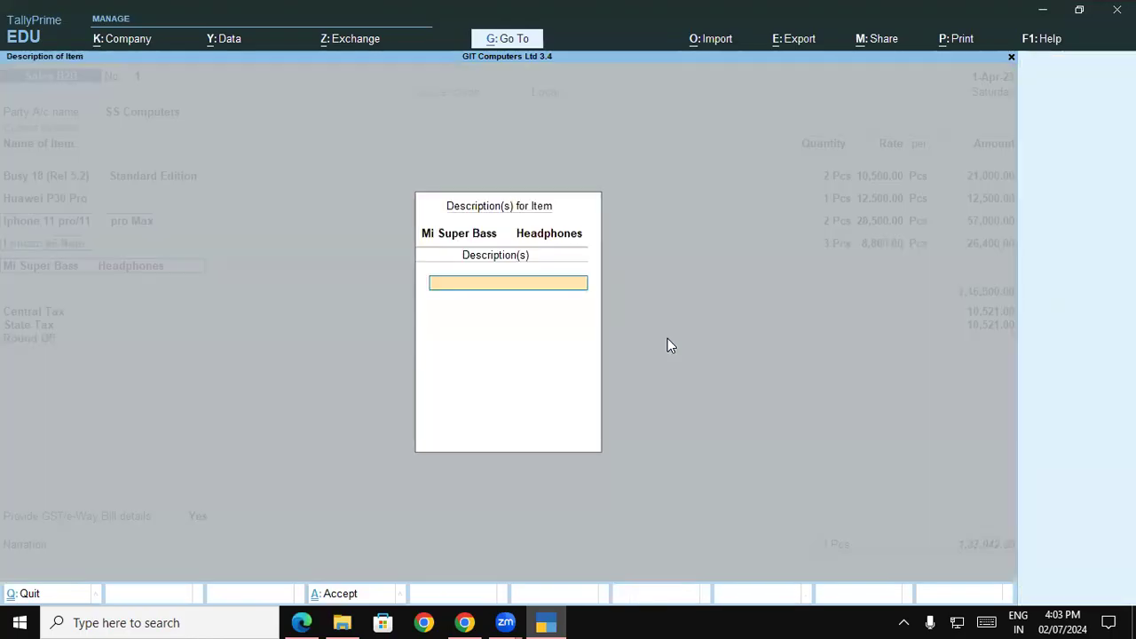
{"action": "key", "text": "Return"}
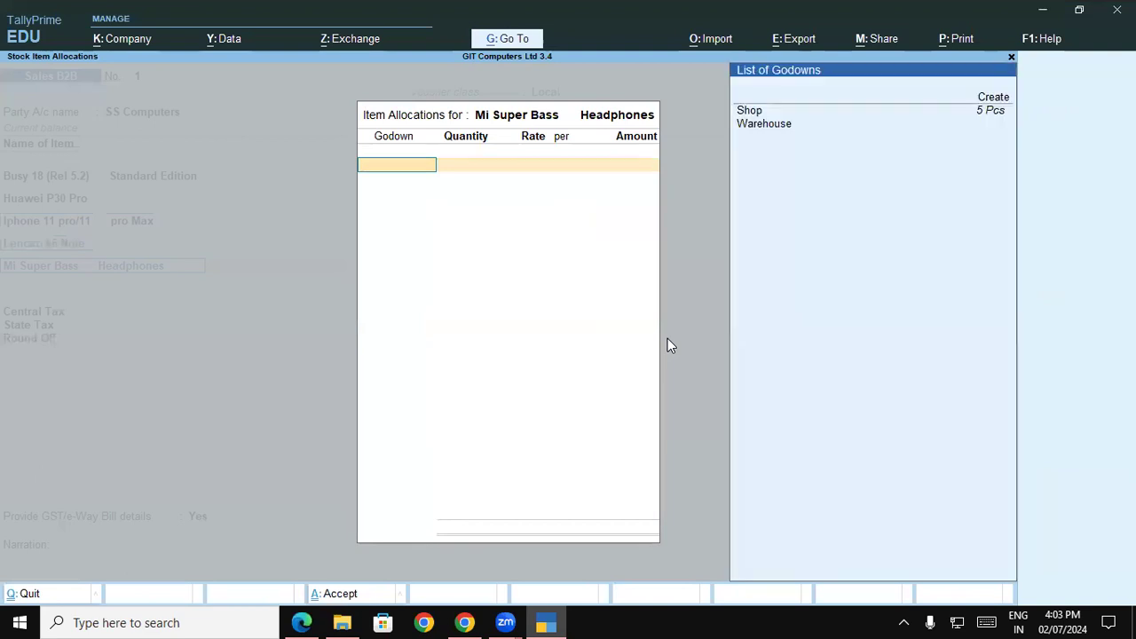
Allocate 3 Pcs of Mi Super Bass Headphones from the Shop godown at a rate of 1500 per the PDF notes, and finish the item list
{"action": "key", "text": "Down"}
{"action": "key", "text": "Return"}
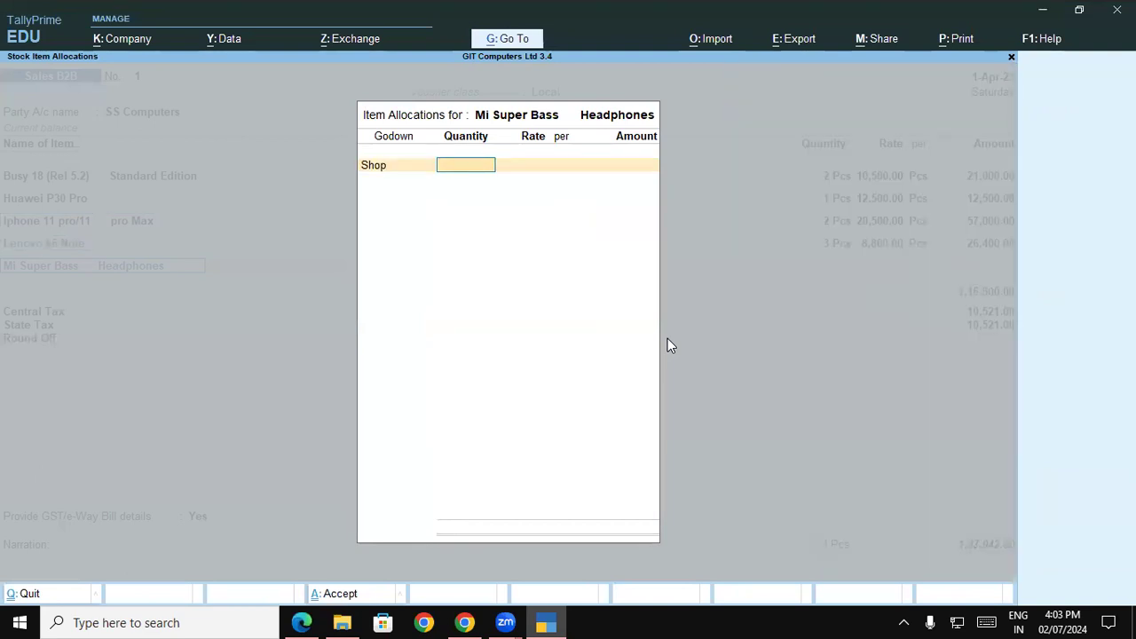
{"action": "key", "text": "alt+Tab"}
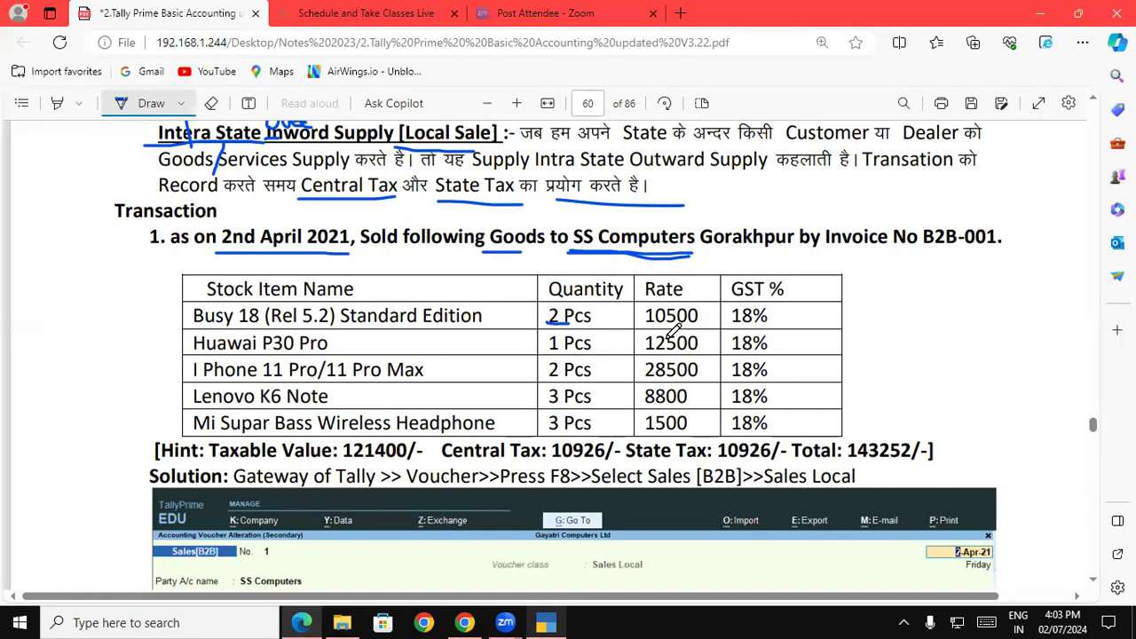
{"action": "key", "text": "alt+Tab"}
{"action": "type", "text": "3"}
{"action": "key", "text": "Return"}
{"action": "type", "text": "1,500"}
{"action": "key", "text": "Return"}
{"action": "key", "text": "Return"}
{"action": "key", "text": "Return"}
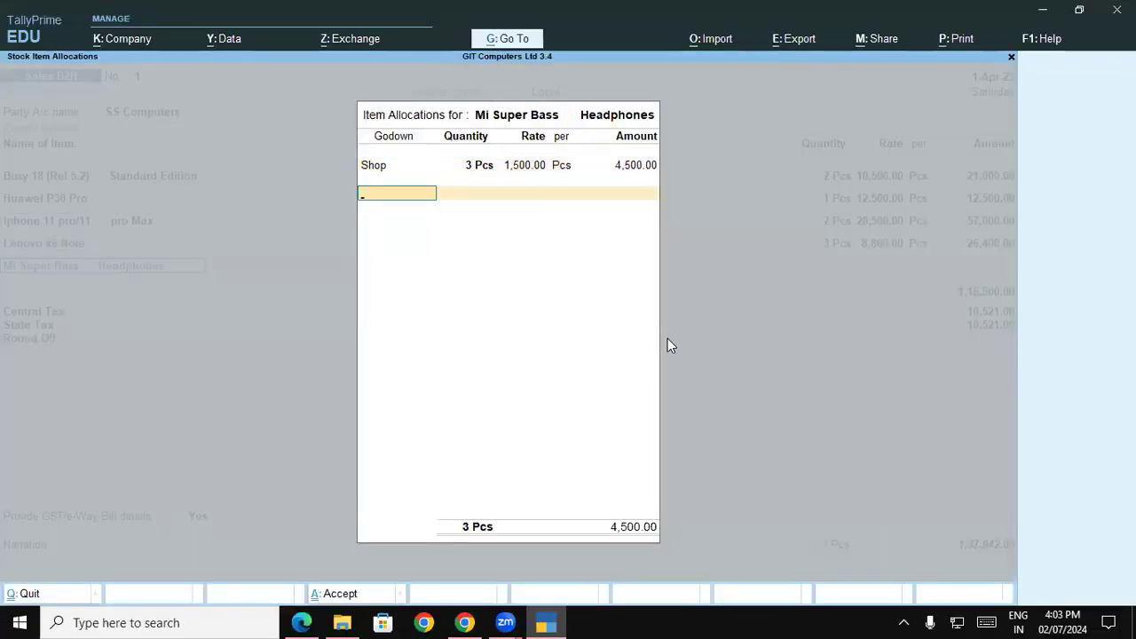
{"action": "key", "text": "Return"}
{"action": "key", "text": "Return"}
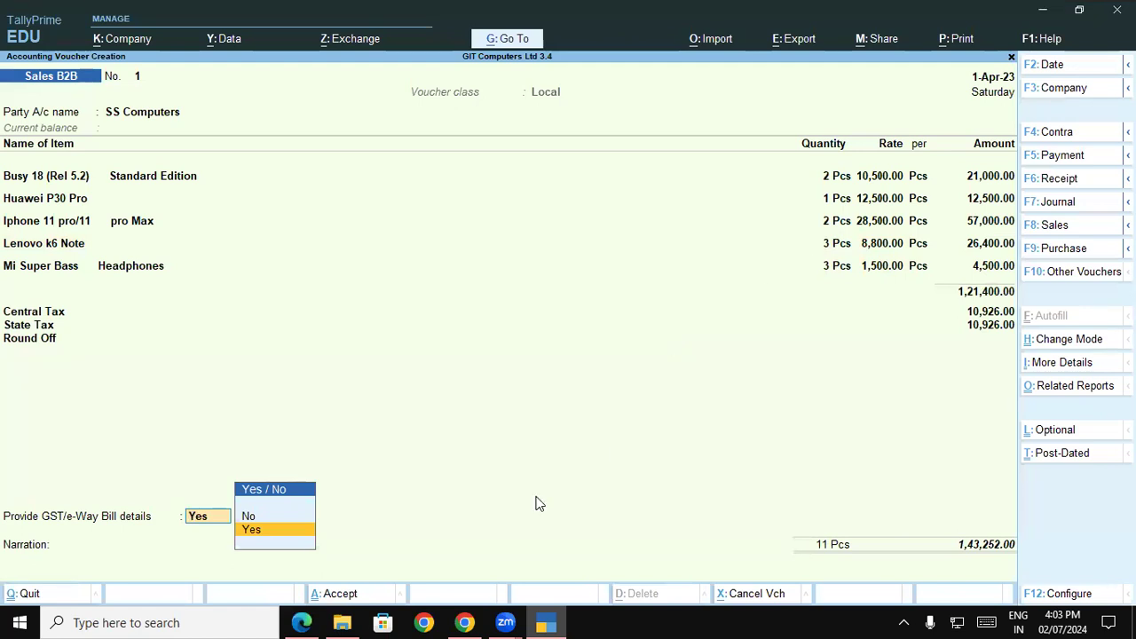
Underline the total 143252 and the taxable value 121400 in the PDF notes' hint, and return to the TallyPrime voucher
{"action": "left_click", "coordinate": [303, 622]}
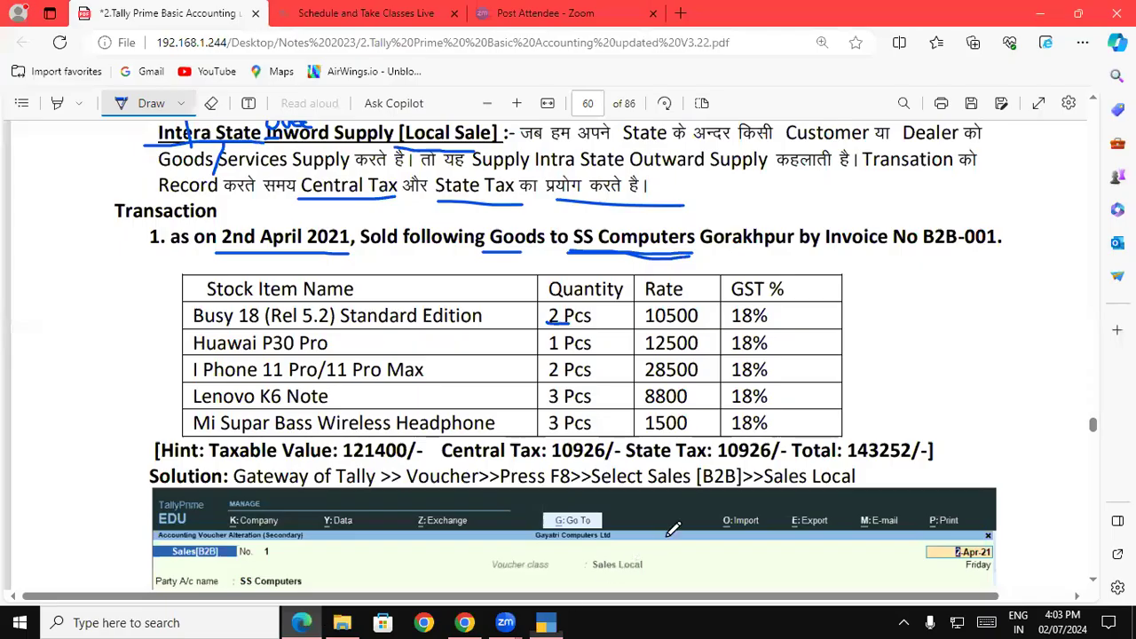
{"action": "left_click_drag", "start_coordinate": [849, 462], "coordinate": [932, 461]}
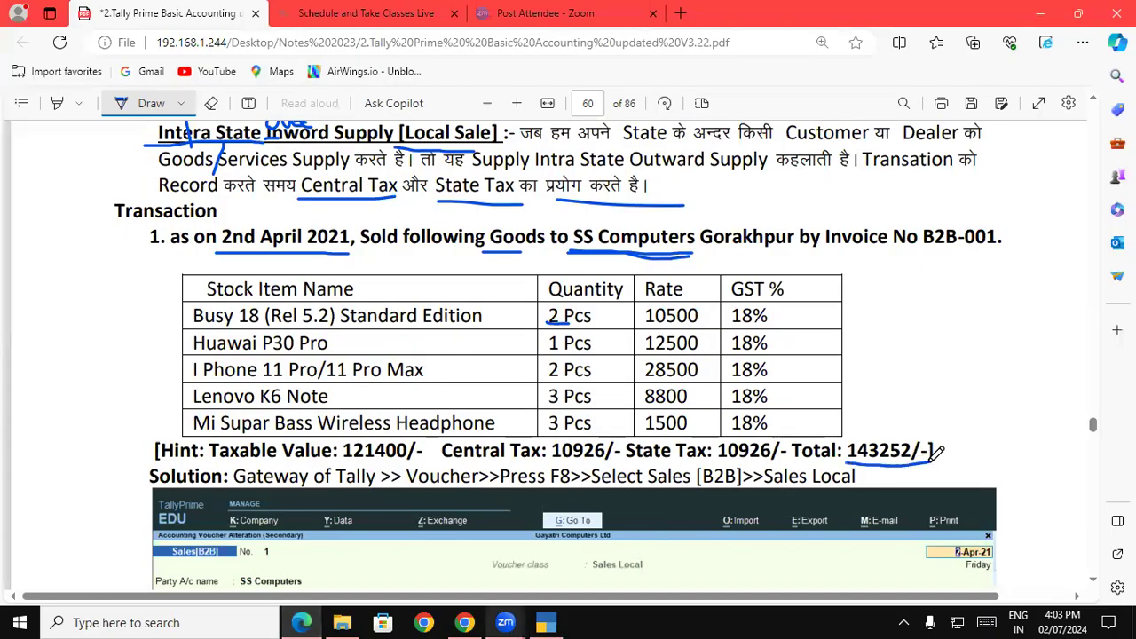
{"action": "left_click_drag", "start_coordinate": [344, 463], "coordinate": [423, 460]}
{"action": "left_click", "coordinate": [560, 621]}
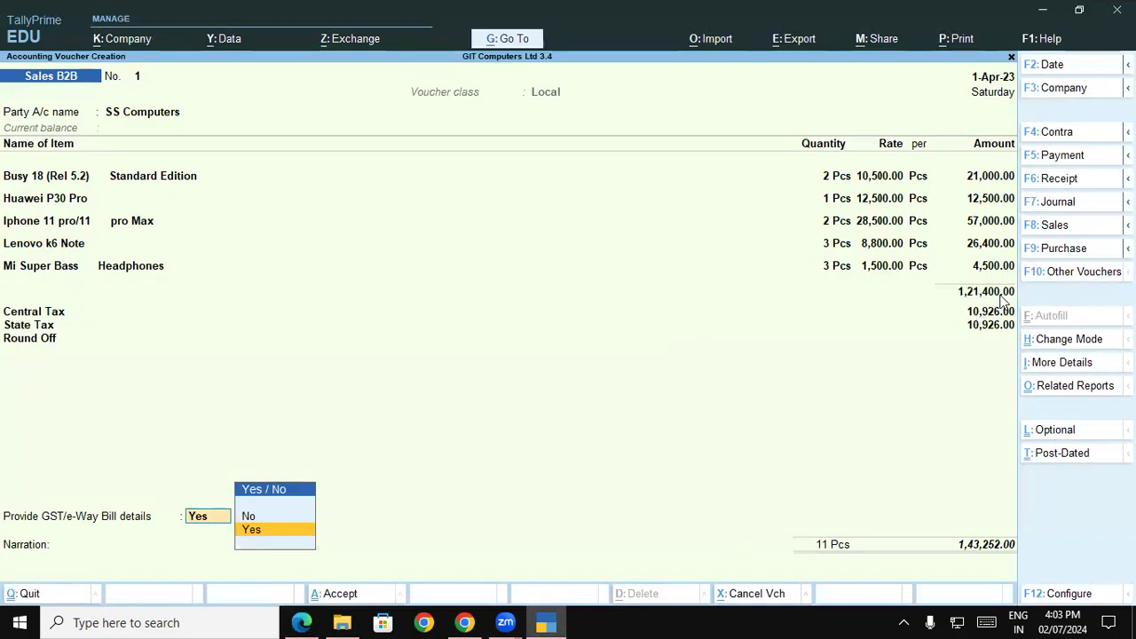
Set Provide GST/e-Way Bill details to No and accept the full amount as New Ref 1 in the SS Computers bill-wise details
{"action": "key", "text": "Up"}
{"action": "key", "text": "Return"}
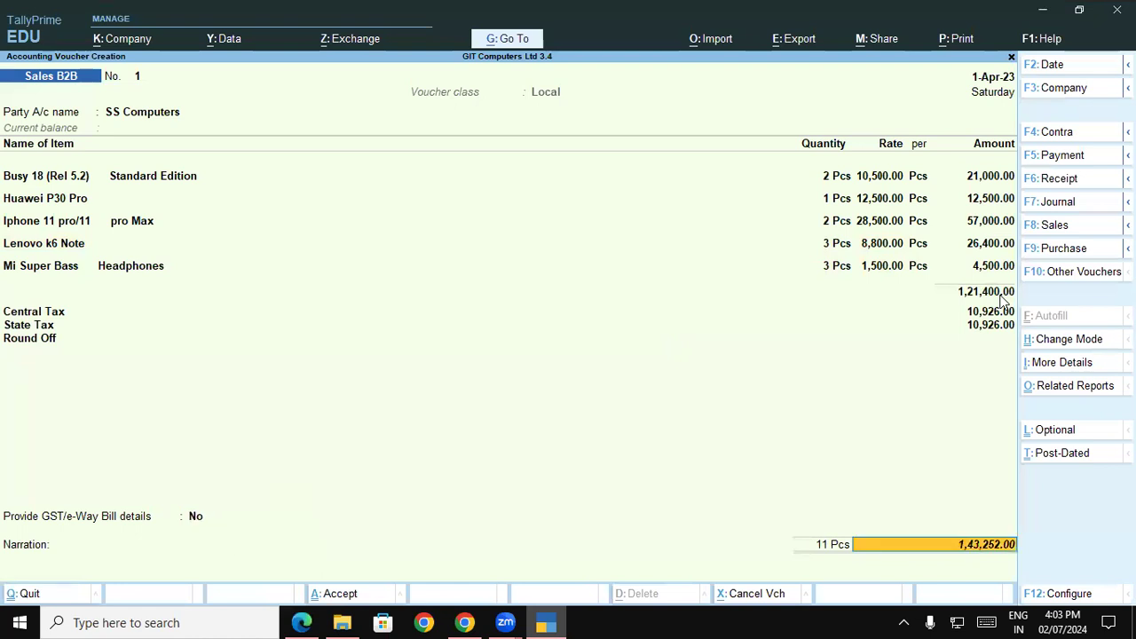
{"action": "key", "text": "Return"}
{"action": "key", "text": "Return"}
{"action": "key", "text": "Return"}
{"action": "key", "text": "Return"}
{"action": "key", "text": "Return"}
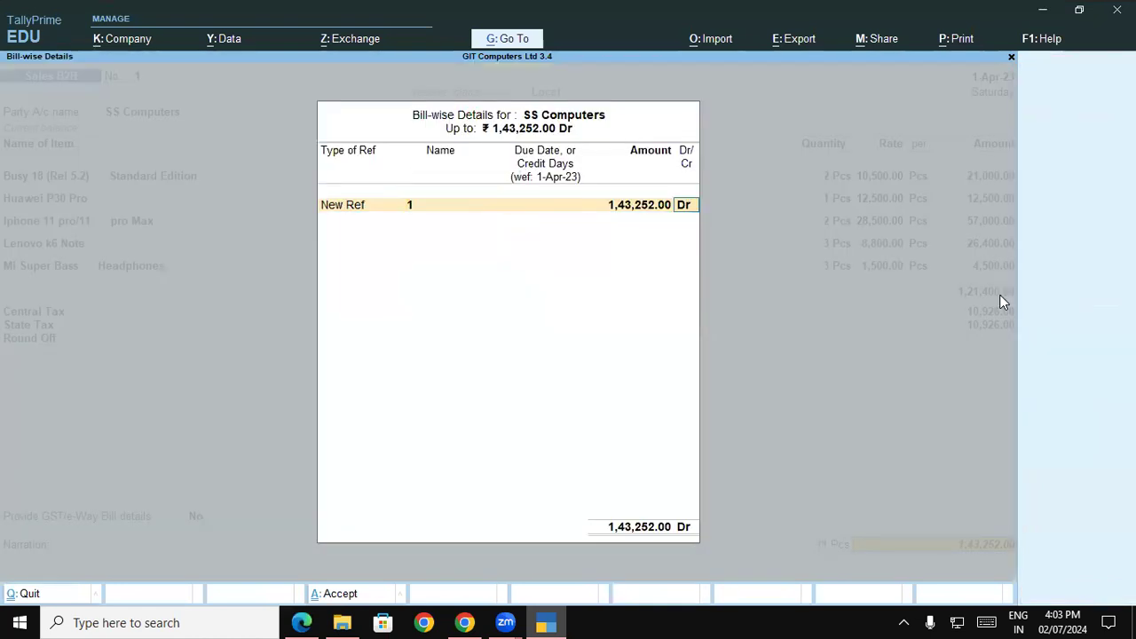
{"action": "key", "text": "Return"}
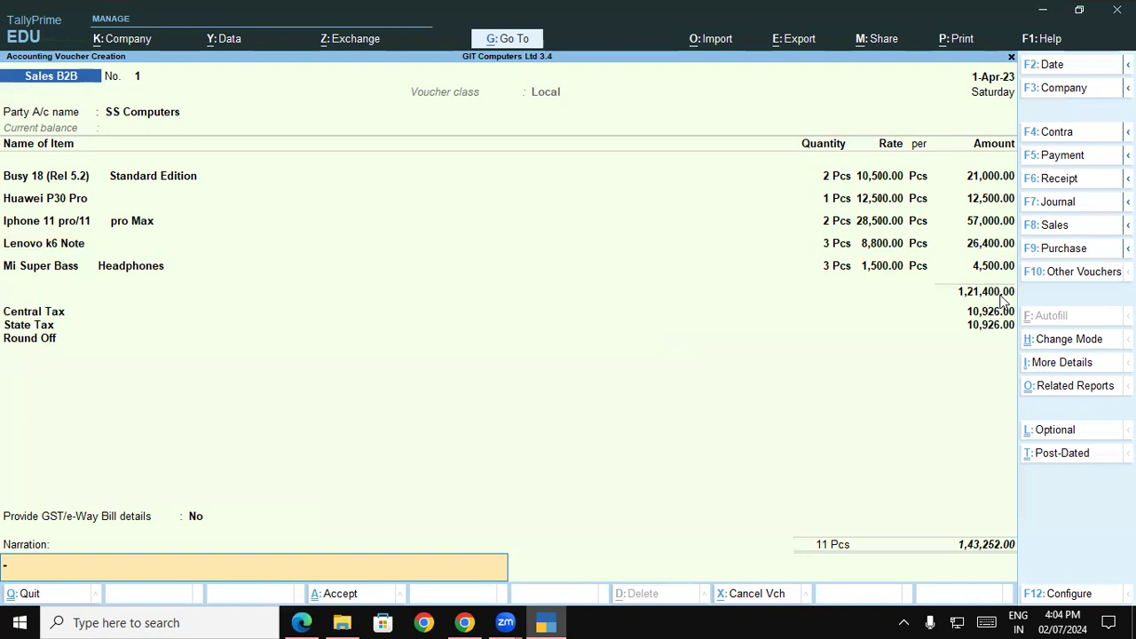
Leave the narration blank, save the Sales B2B voucher and decline sending its details for e-Way Bill generation
{"action": "left_click", "coordinate": [3, 9]}
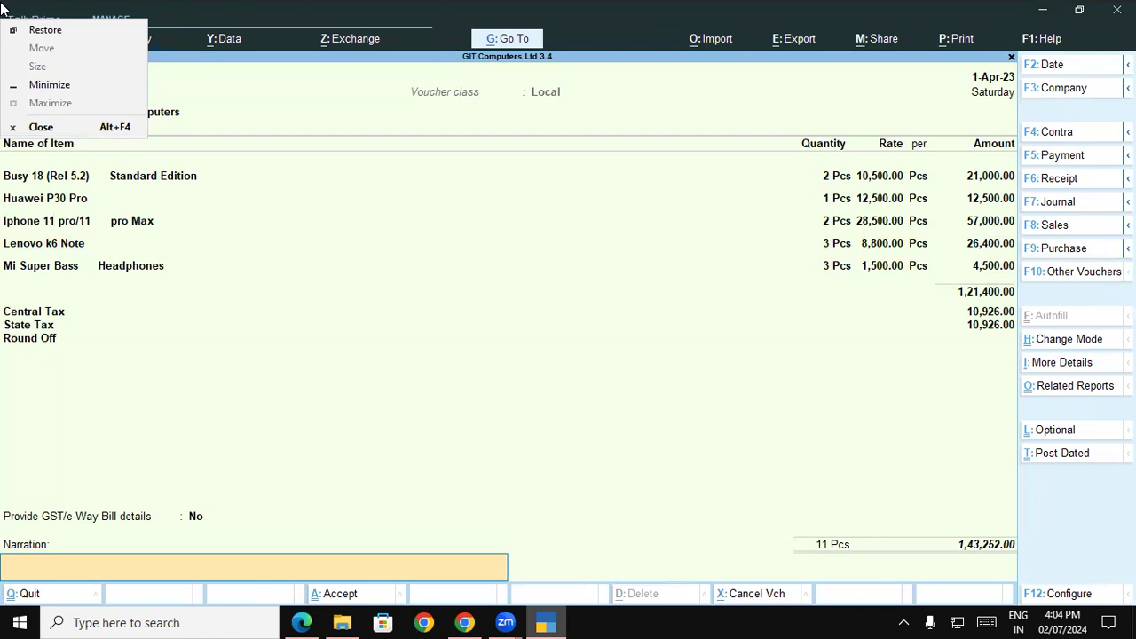
{"action": "left_click", "coordinate": [2, 9]}
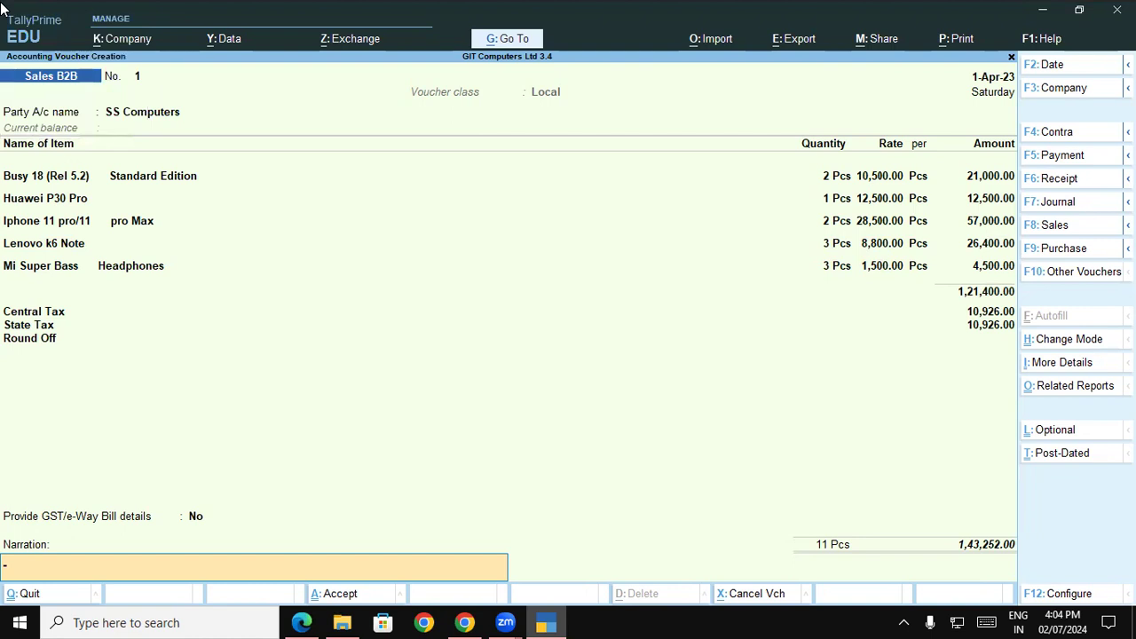
{"action": "key", "text": "Return"}
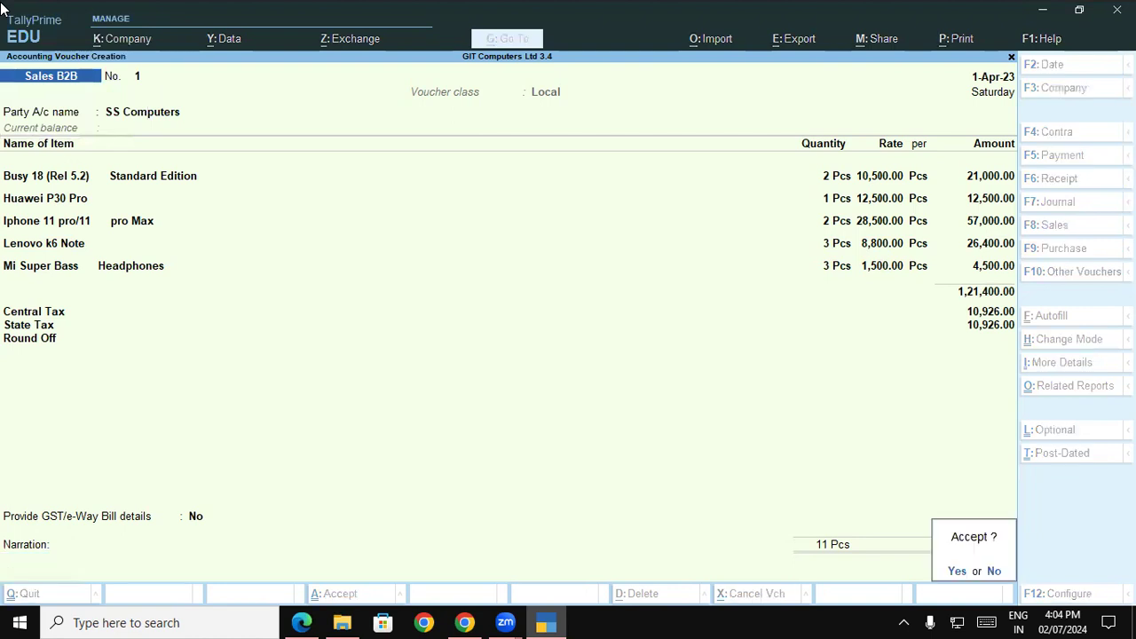
{"action": "left_click", "coordinate": [956, 571]}
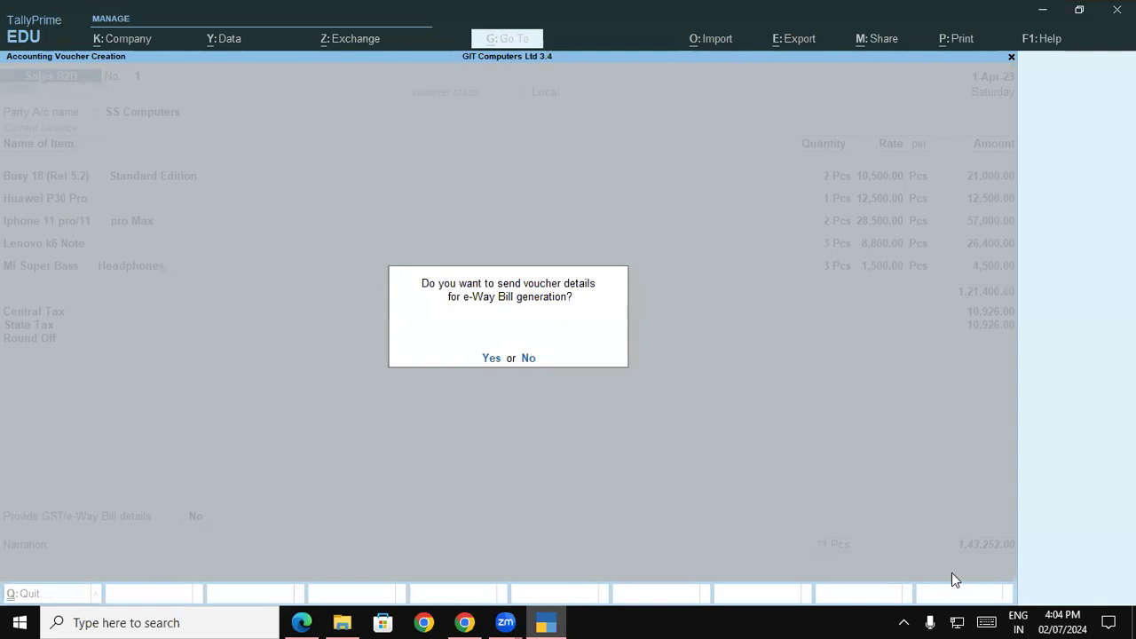
{"action": "key", "text": "n"}
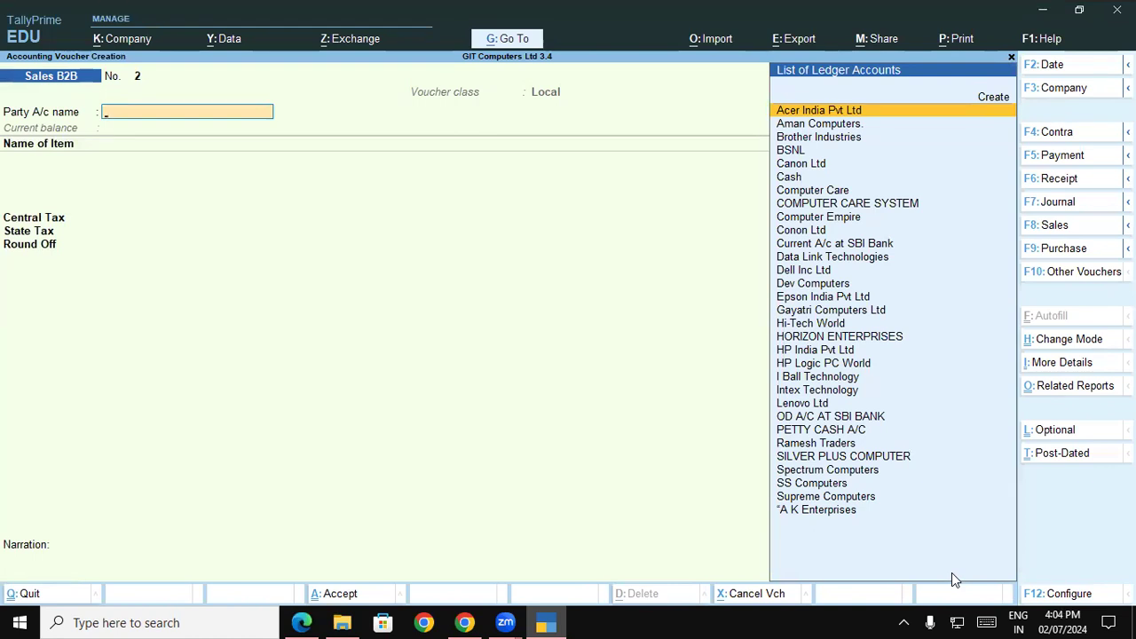
Leave voucher entry, open the Trial Balance and examine its closing balances in both detailed and condensed form
{"action": "key", "text": "Escape"}
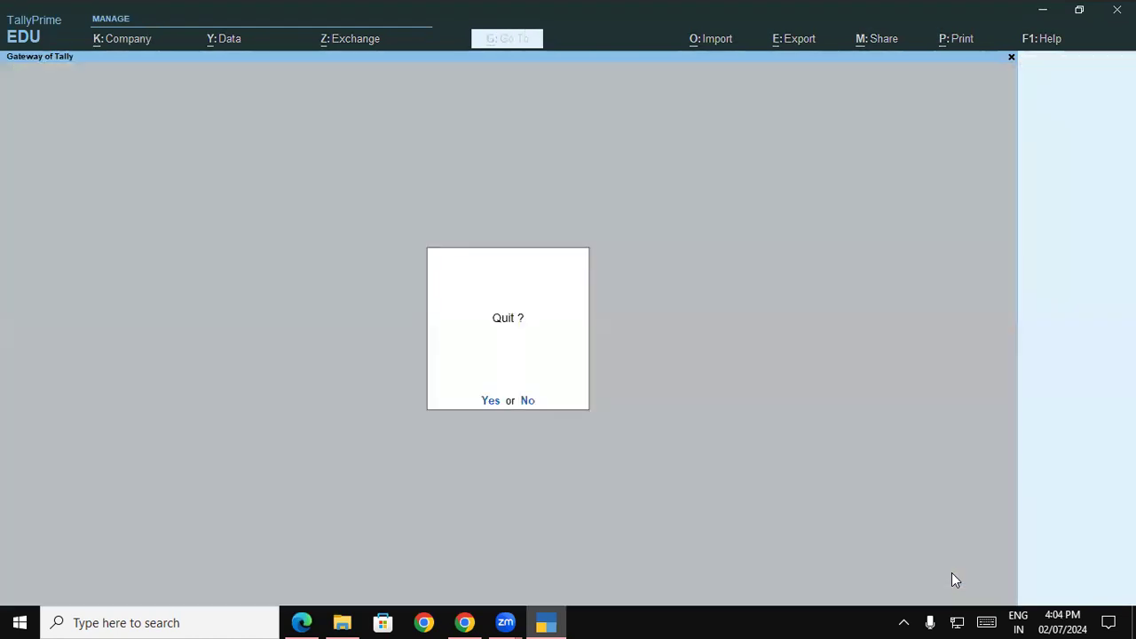
{"action": "key", "text": "y"}
{"action": "key", "text": "Down"}
{"action": "key", "text": "Down"}
{"action": "key", "text": "Down"}
{"action": "key", "text": "Down"}
{"action": "key", "text": "Down"}
{"action": "key", "text": "Down"}
{"action": "key", "text": "Down"}
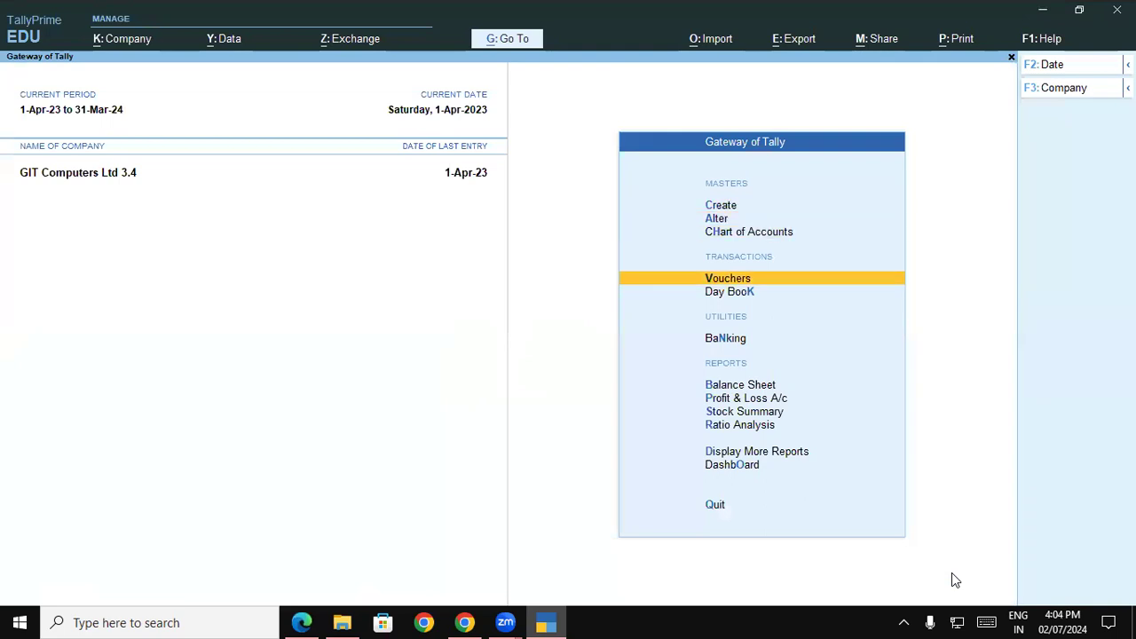
{"action": "key", "text": "Down"}
{"action": "key", "text": "Down"}
{"action": "key", "text": "Down"}
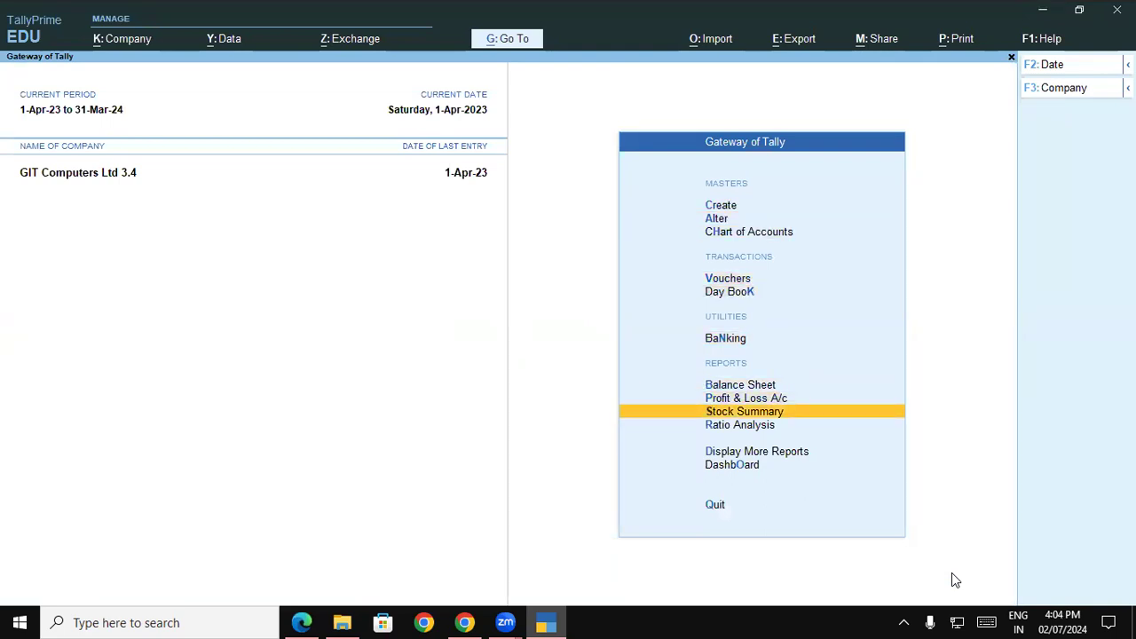
{"action": "key", "text": "Return"}
{"action": "key", "text": "Return"}
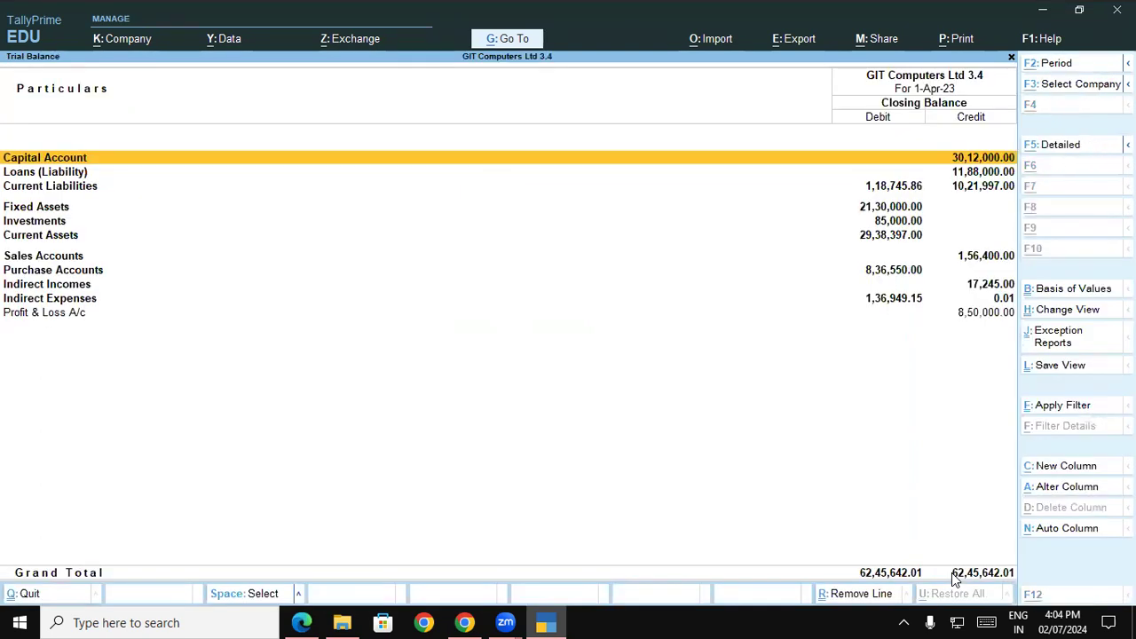
{"action": "key", "text": "alt+F5"}
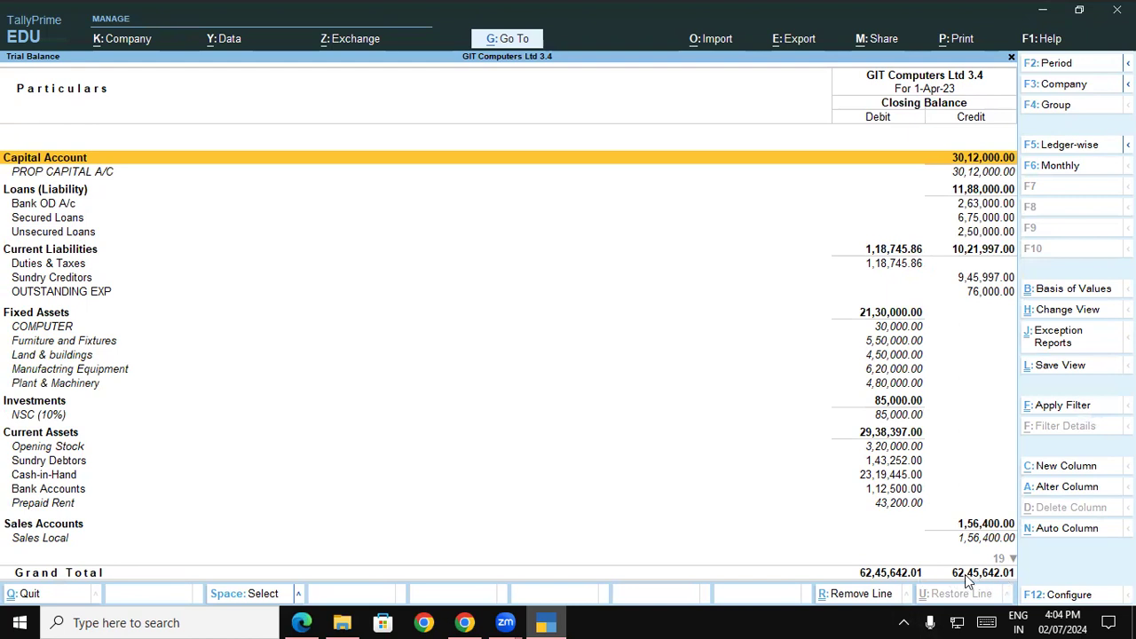
{"action": "key", "text": "alt+F5"}
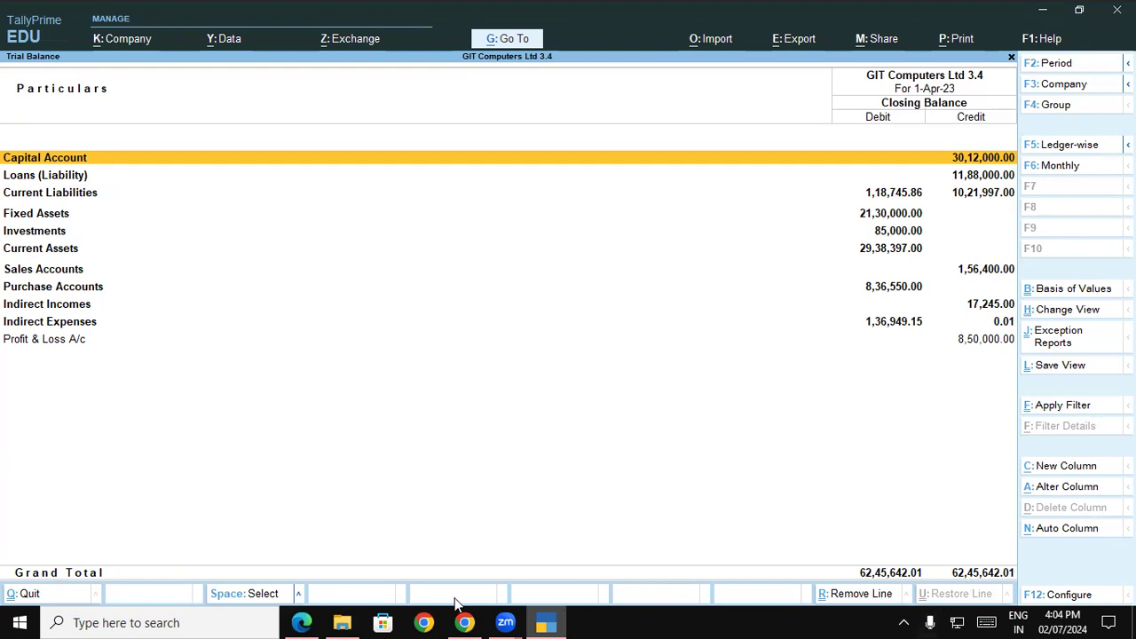
Switch to the PDF notes and underline the number of transaction 1
{"action": "left_click", "coordinate": [302, 622]}
{"action": "left_click_drag", "start_coordinate": [129, 258], "coordinate": [168, 253]}
Examine the GST tax analysis, the B2C cash sale and the GSTR-1 report sections following transaction 1 in the notes
{"action": "scroll", "coordinate": [1100, 586], "scroll_direction": "down", "scroll_amount": 4}
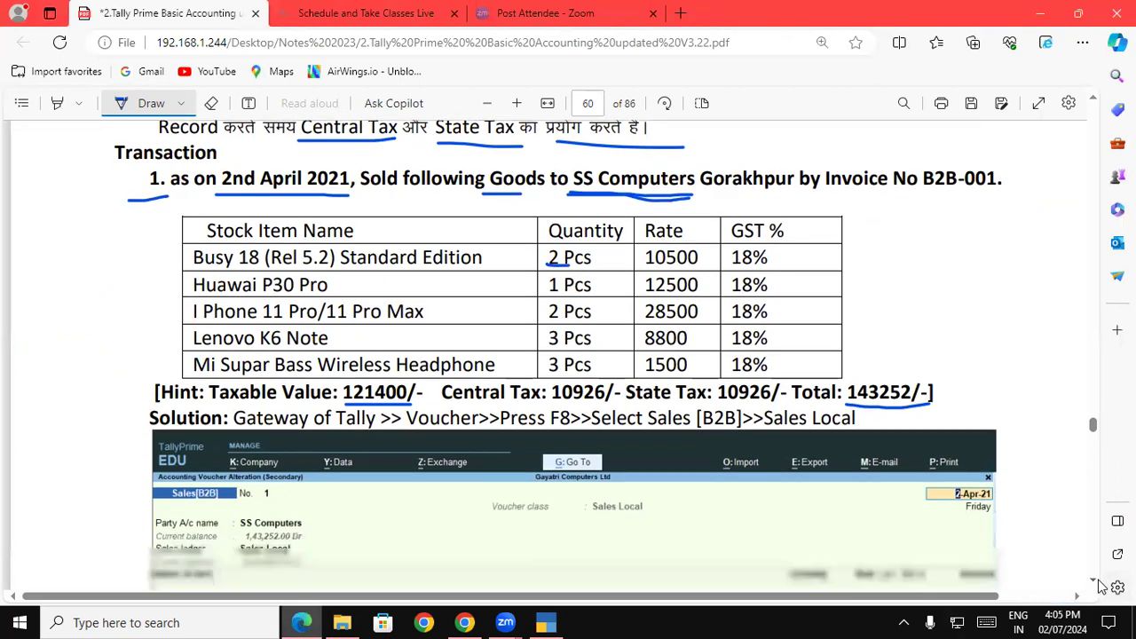
{"action": "scroll", "coordinate": [1101, 586], "scroll_direction": "down", "scroll_amount": 8}
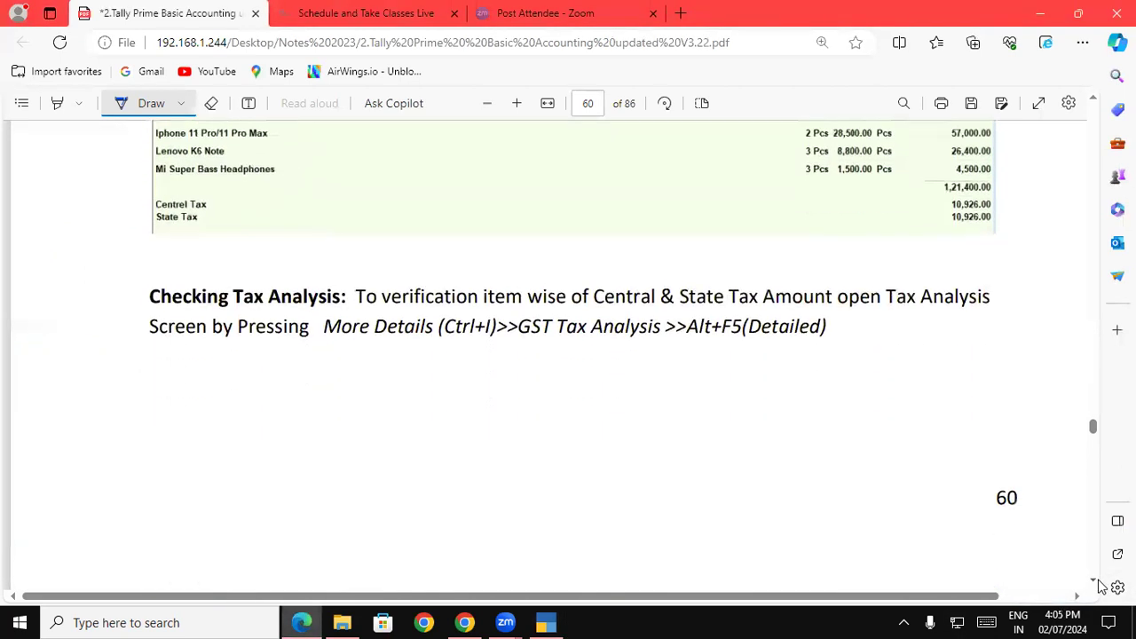
{"action": "scroll", "coordinate": [1101, 586], "scroll_direction": "down", "scroll_amount": 8}
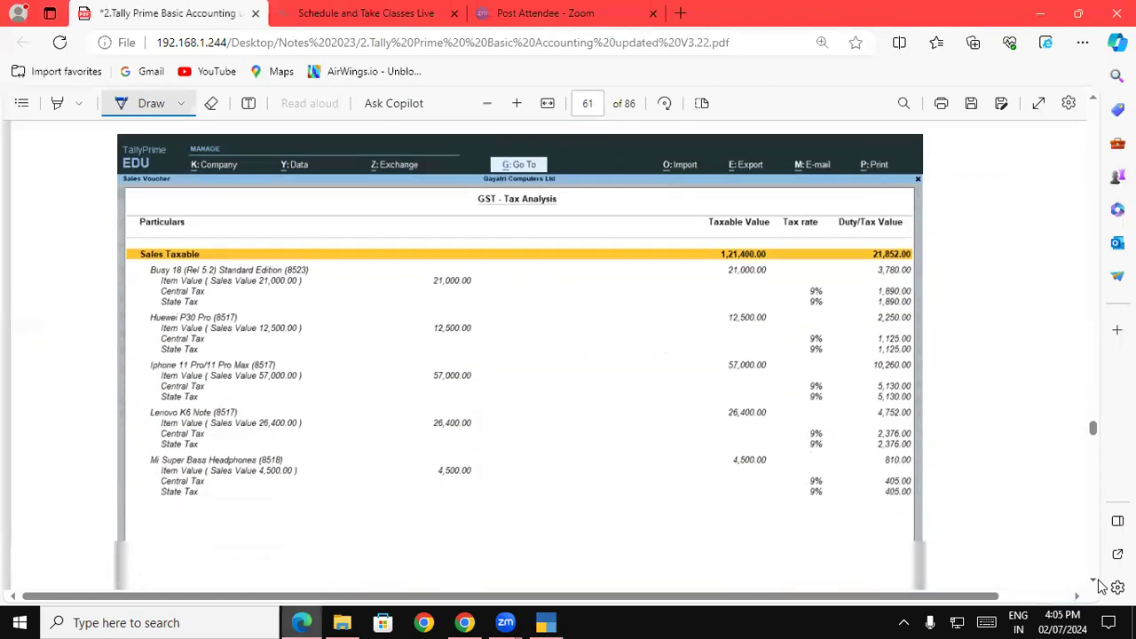
{"action": "scroll", "coordinate": [1101, 586], "scroll_direction": "down", "scroll_amount": 2}
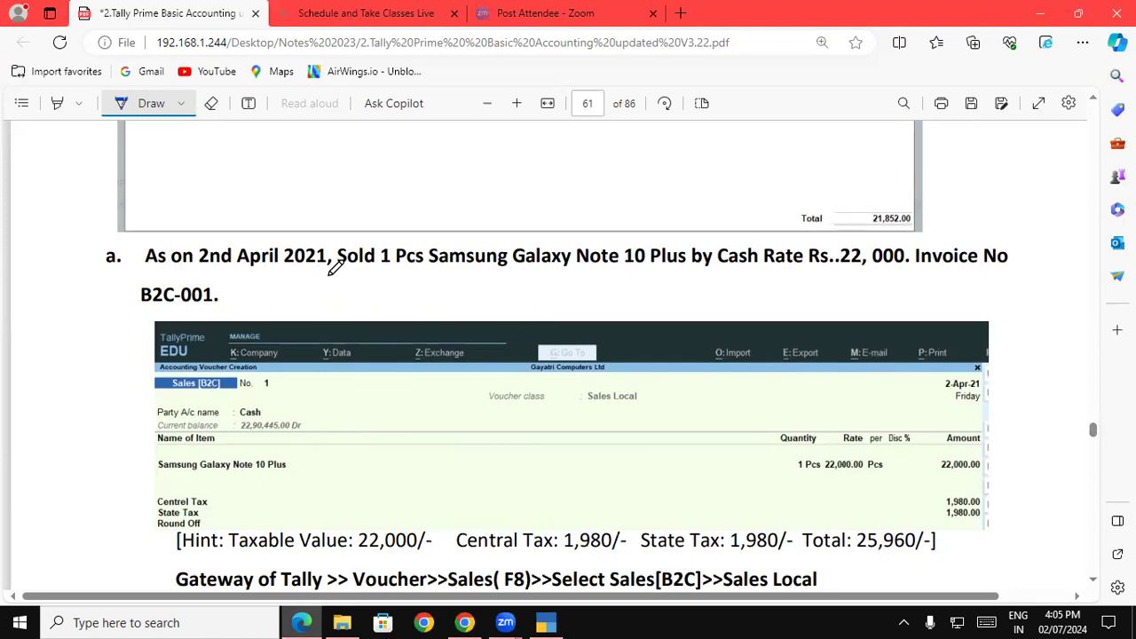
{"action": "scroll", "coordinate": [1097, 586], "scroll_direction": "down", "scroll_amount": 4}
{"action": "scroll", "coordinate": [1098, 586], "scroll_direction": "down", "scroll_amount": 3}
{"action": "scroll", "coordinate": [1098, 586], "scroll_direction": "down", "scroll_amount": 10}
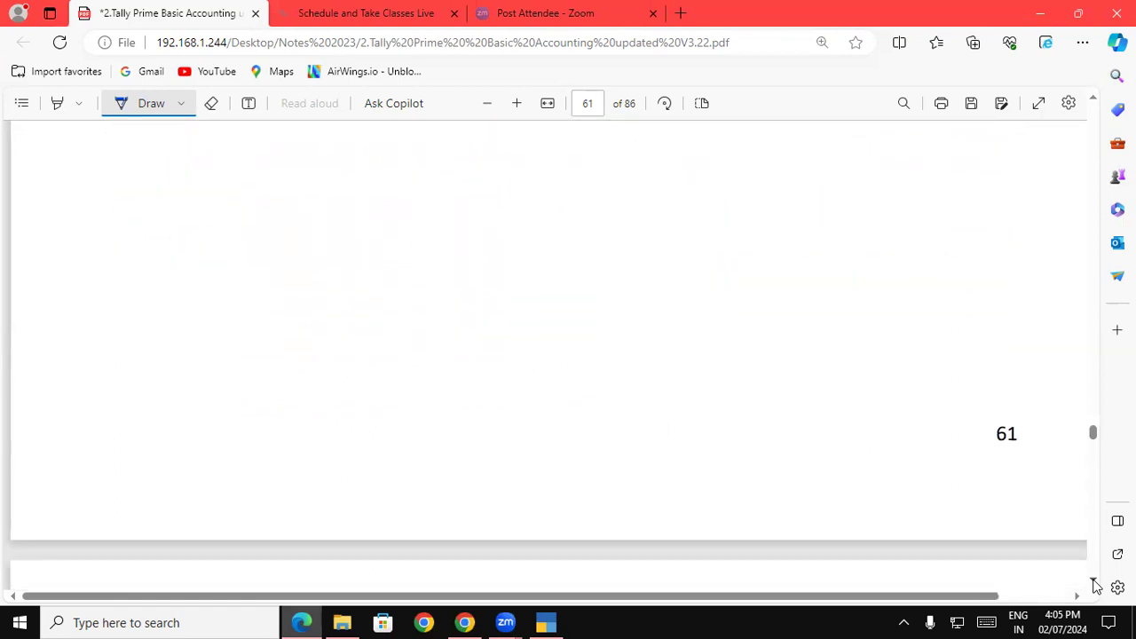
{"action": "scroll", "coordinate": [1097, 586], "scroll_direction": "down", "scroll_amount": 3}
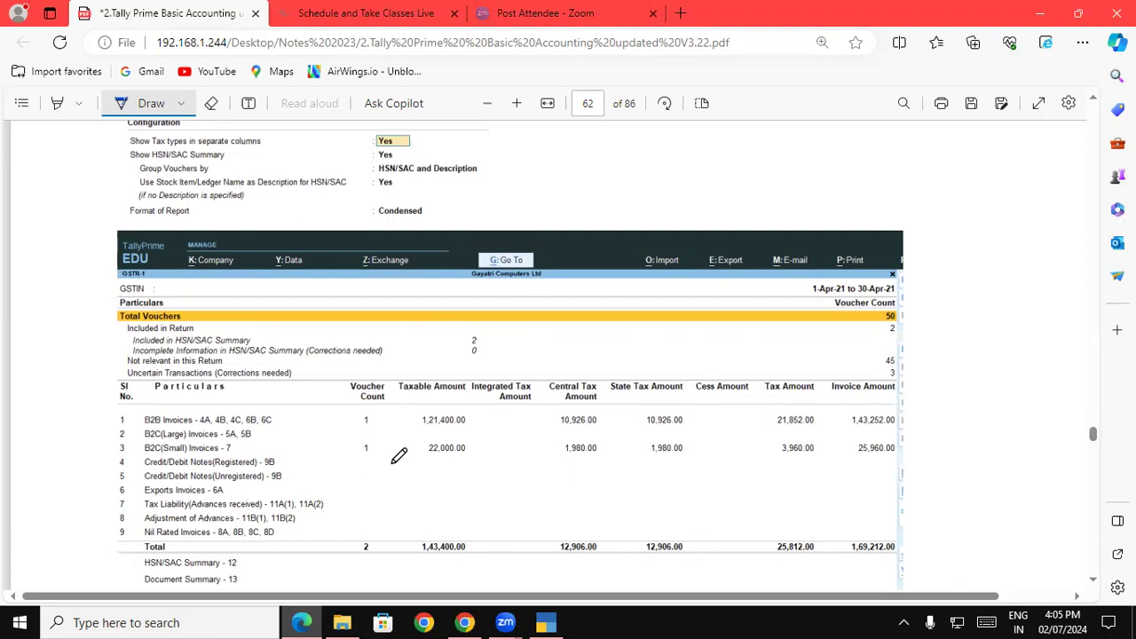
{"action": "scroll", "coordinate": [1094, 105], "scroll_direction": "up", "scroll_amount": 10}
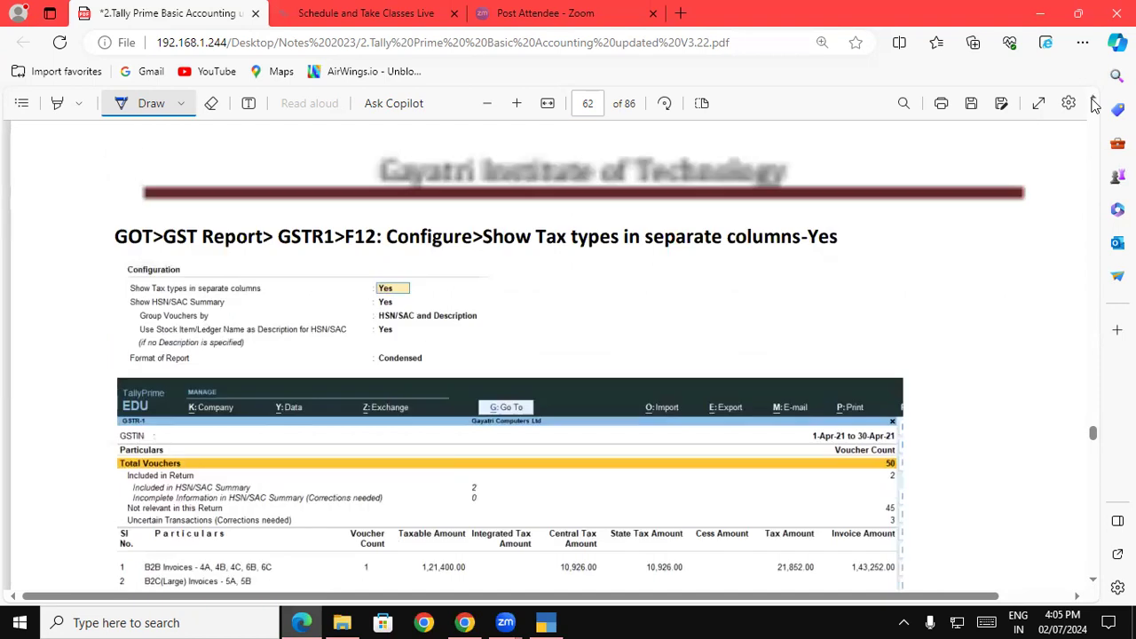
{"action": "scroll", "coordinate": [1094, 104], "scroll_direction": "up", "scroll_amount": 10}
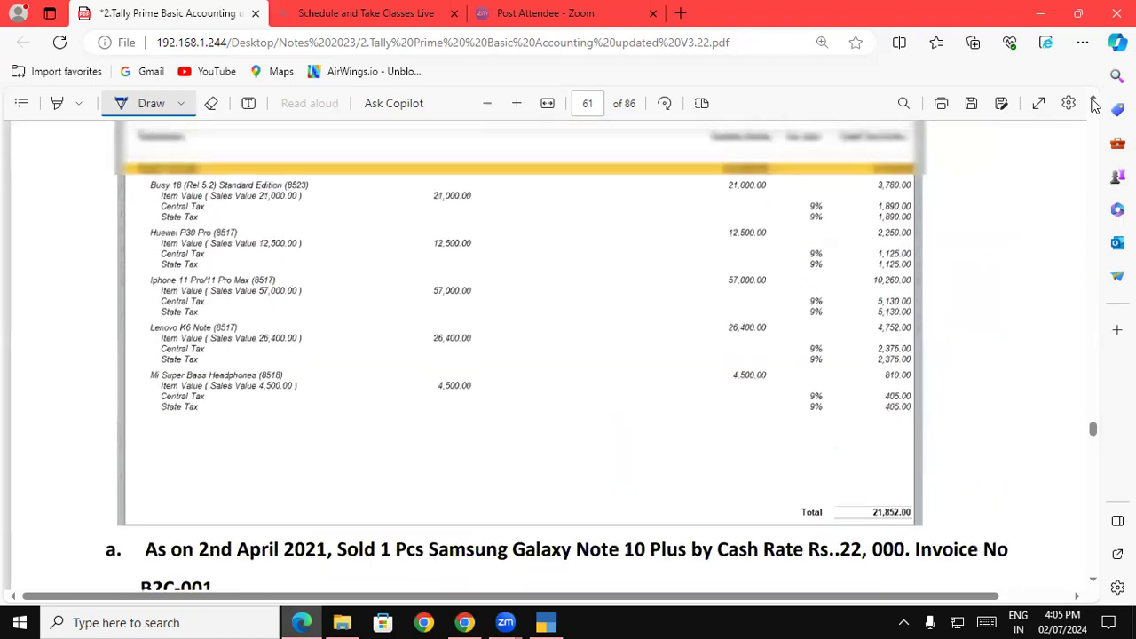
{"action": "scroll", "coordinate": [1094, 104], "scroll_direction": "up", "scroll_amount": 10}
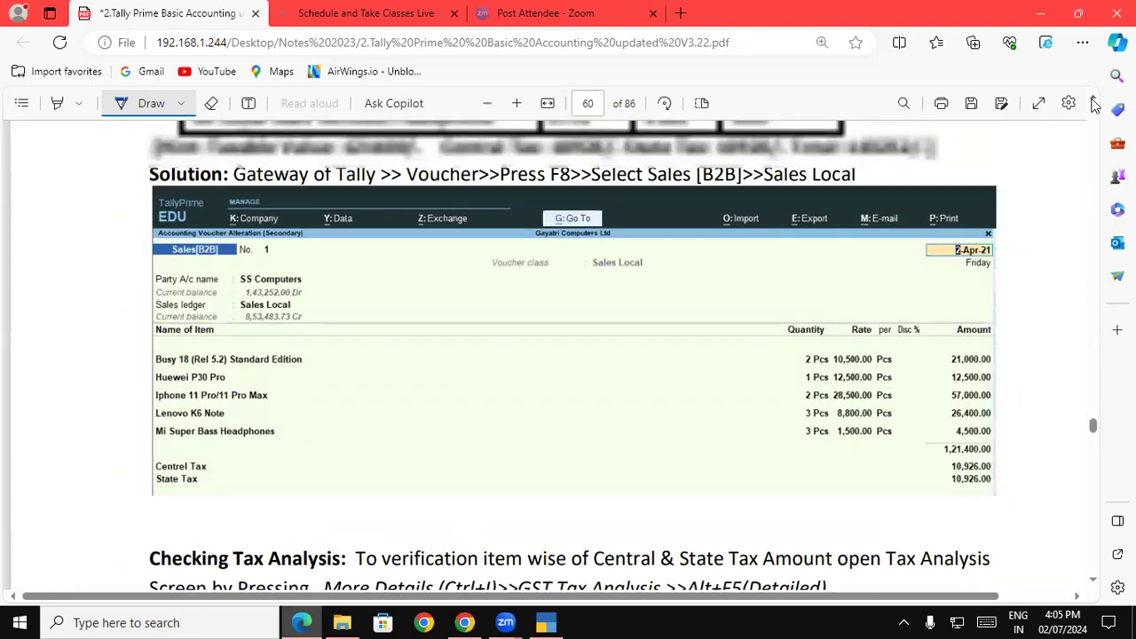
{"action": "scroll", "coordinate": [1094, 105], "scroll_direction": "up", "scroll_amount": 2}
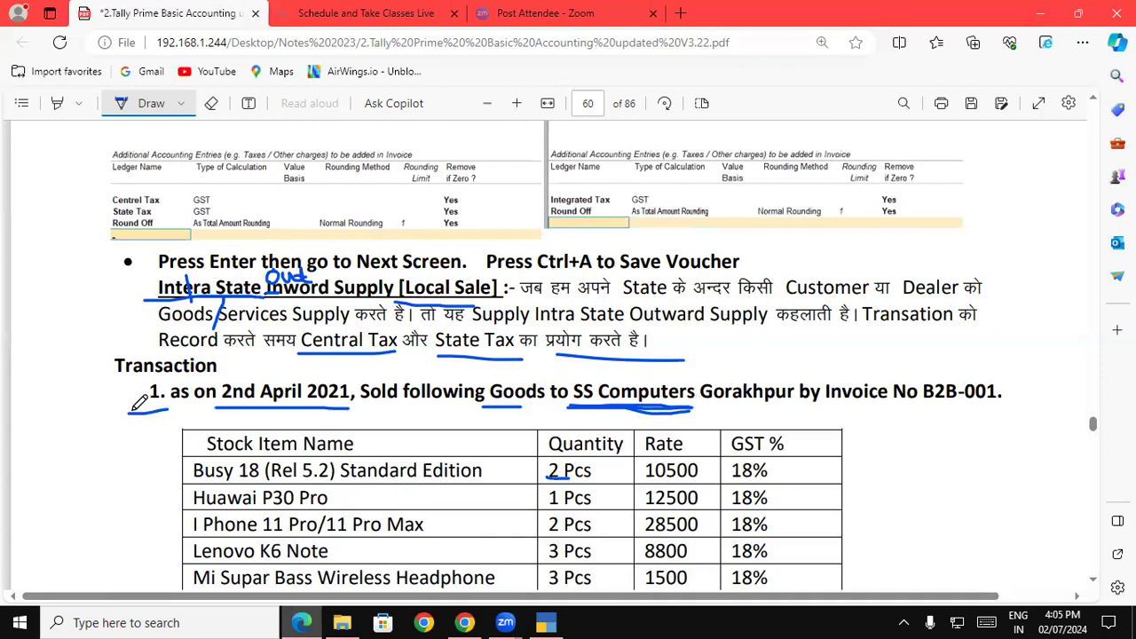
Go to transaction a in the notes, the cash sale of 1 Pcs Samsung Galaxy Note 10 Plus
{"action": "left_click", "coordinate": [1094, 581]}
{"action": "scroll", "coordinate": [1098, 586], "scroll_direction": "down", "scroll_amount": 15}
{"action": "scroll", "coordinate": [1098, 585], "scroll_direction": "down", "scroll_amount": 10}
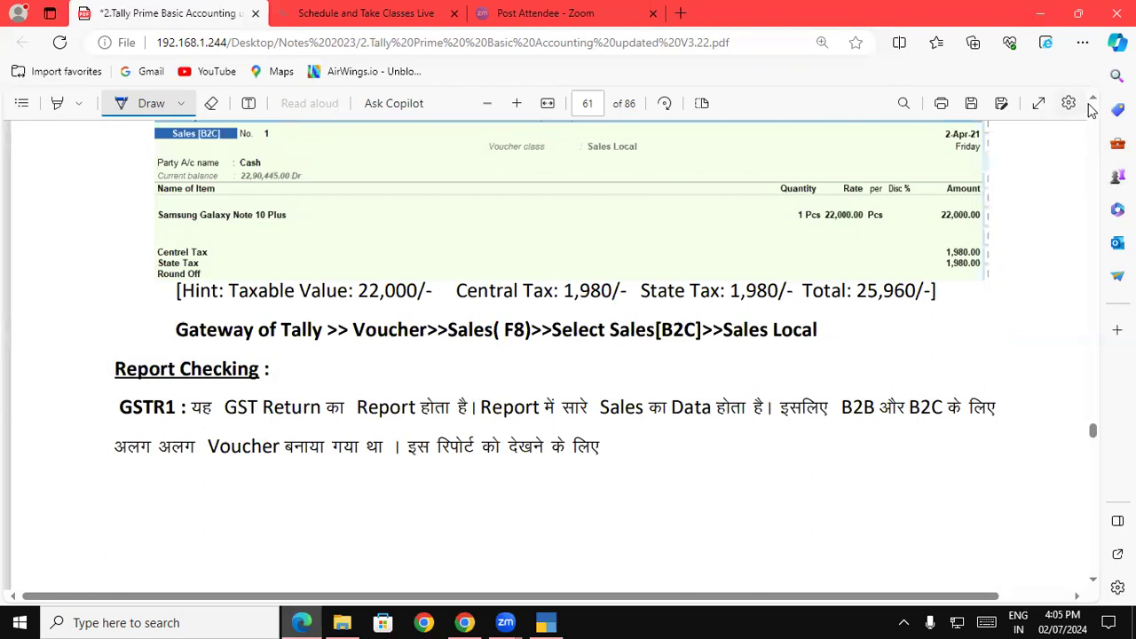
{"action": "scroll", "coordinate": [1092, 102], "scroll_direction": "up", "scroll_amount": 8}
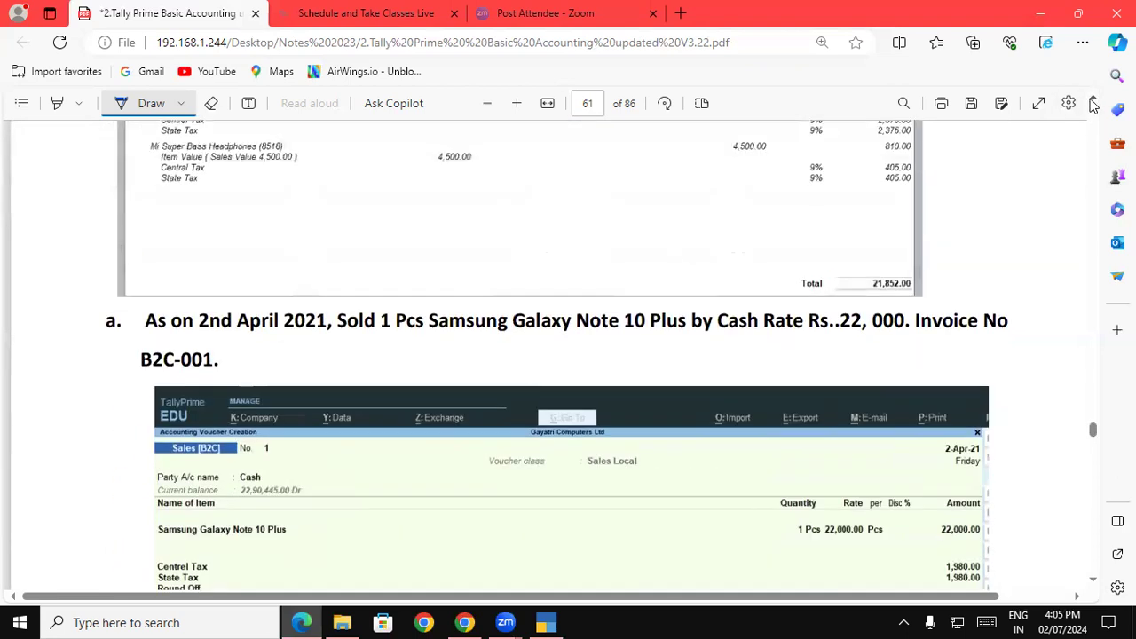